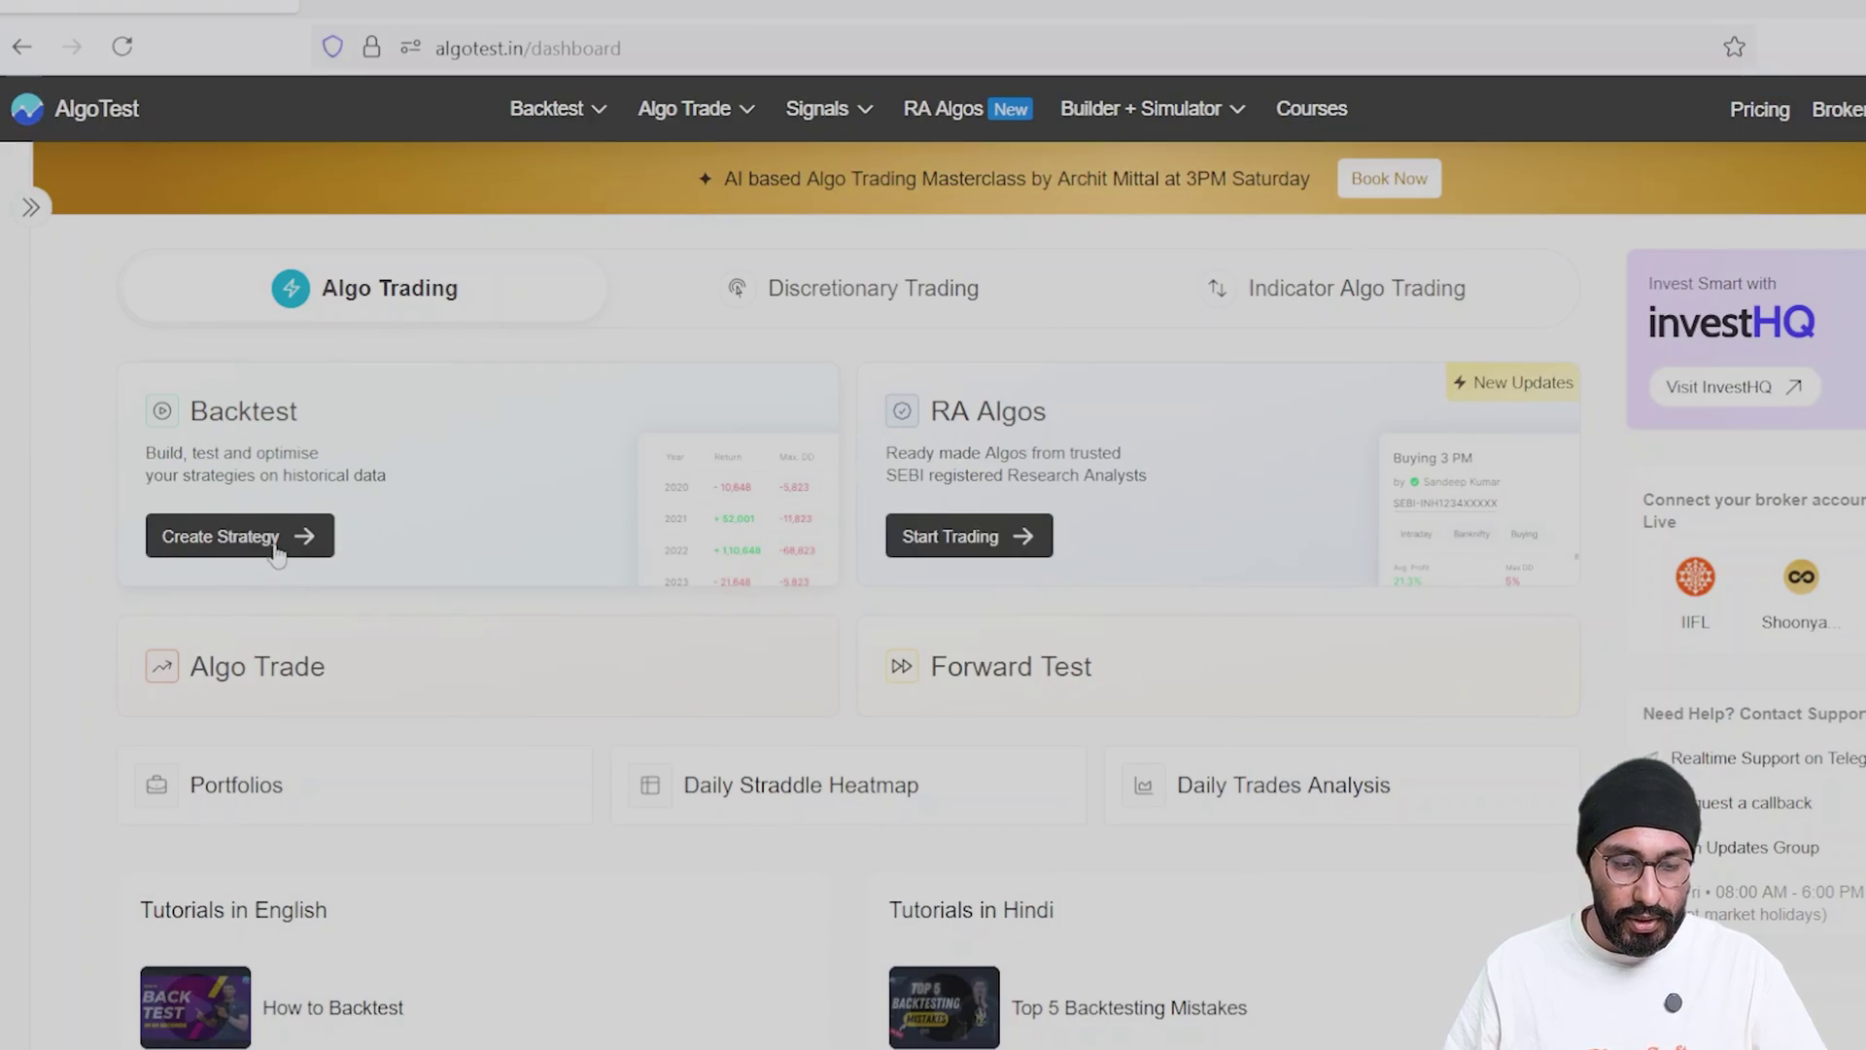
- Open the backtest strategy builder and set the entry time to 09:20 am
left_click(276, 539)
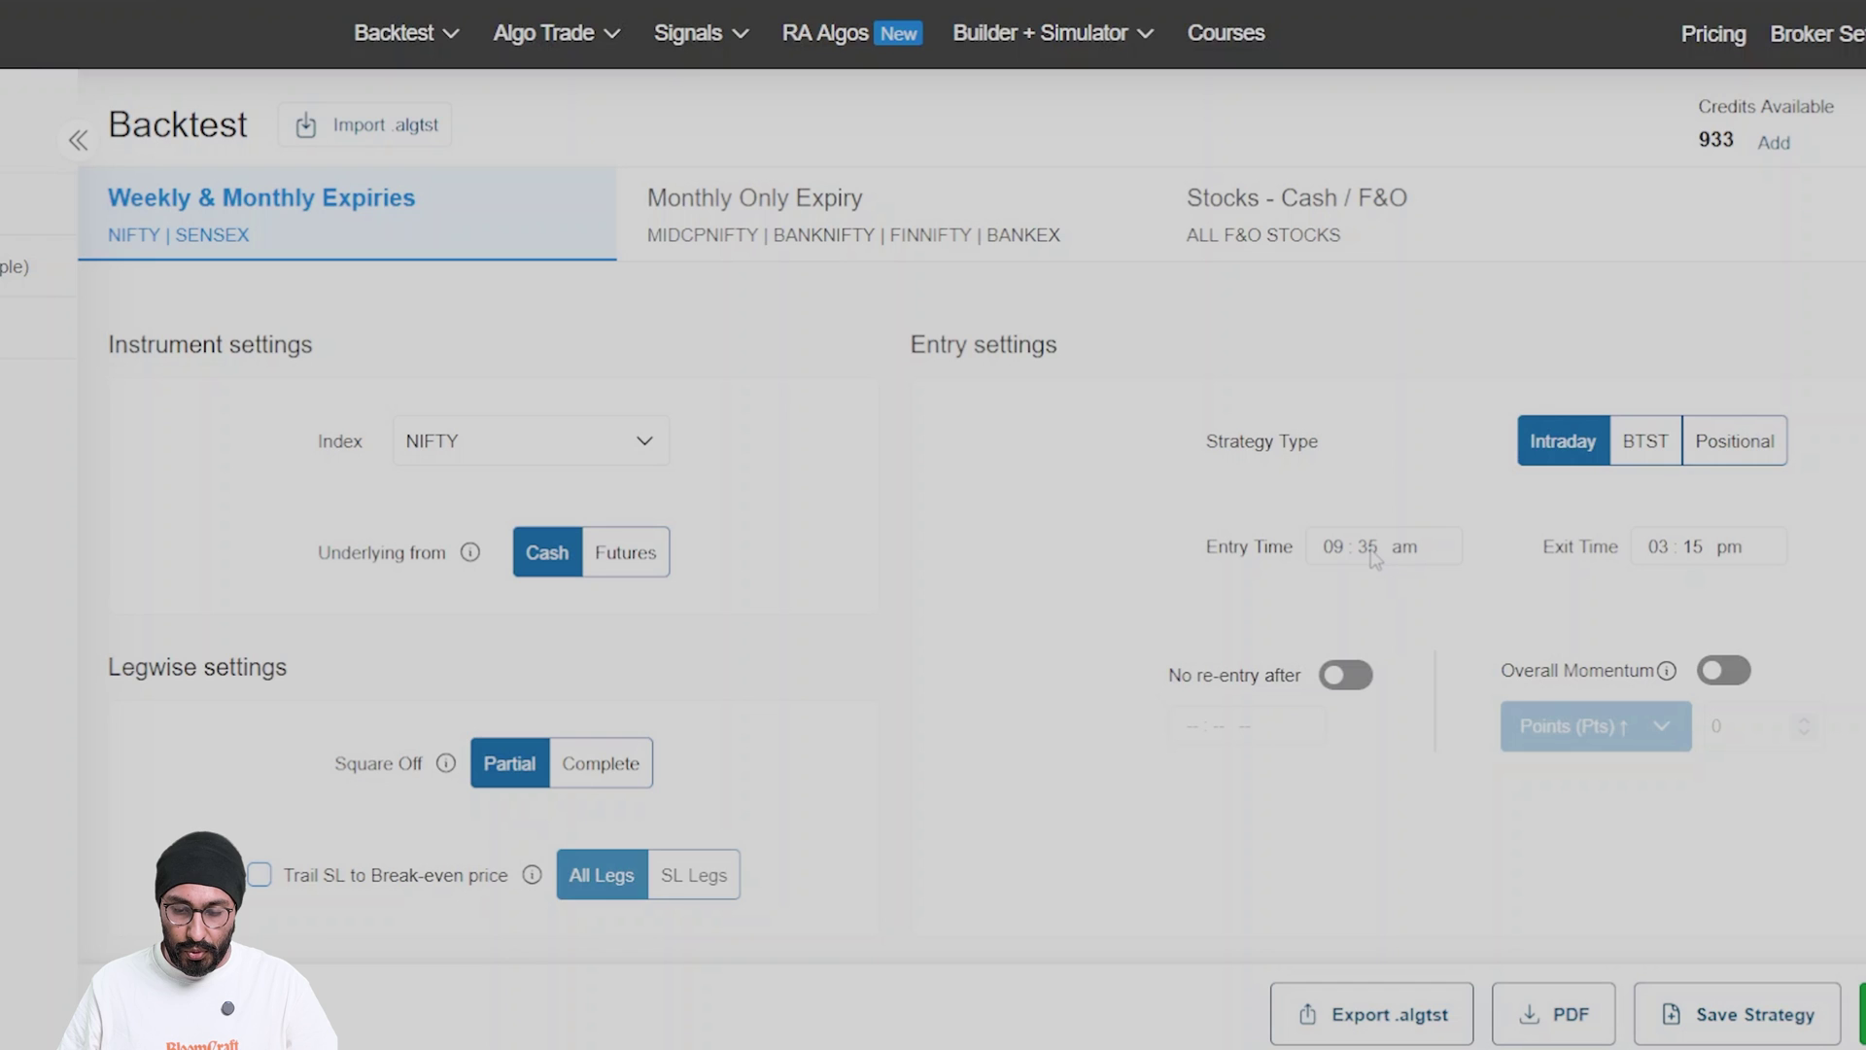
left_click(1371, 548)
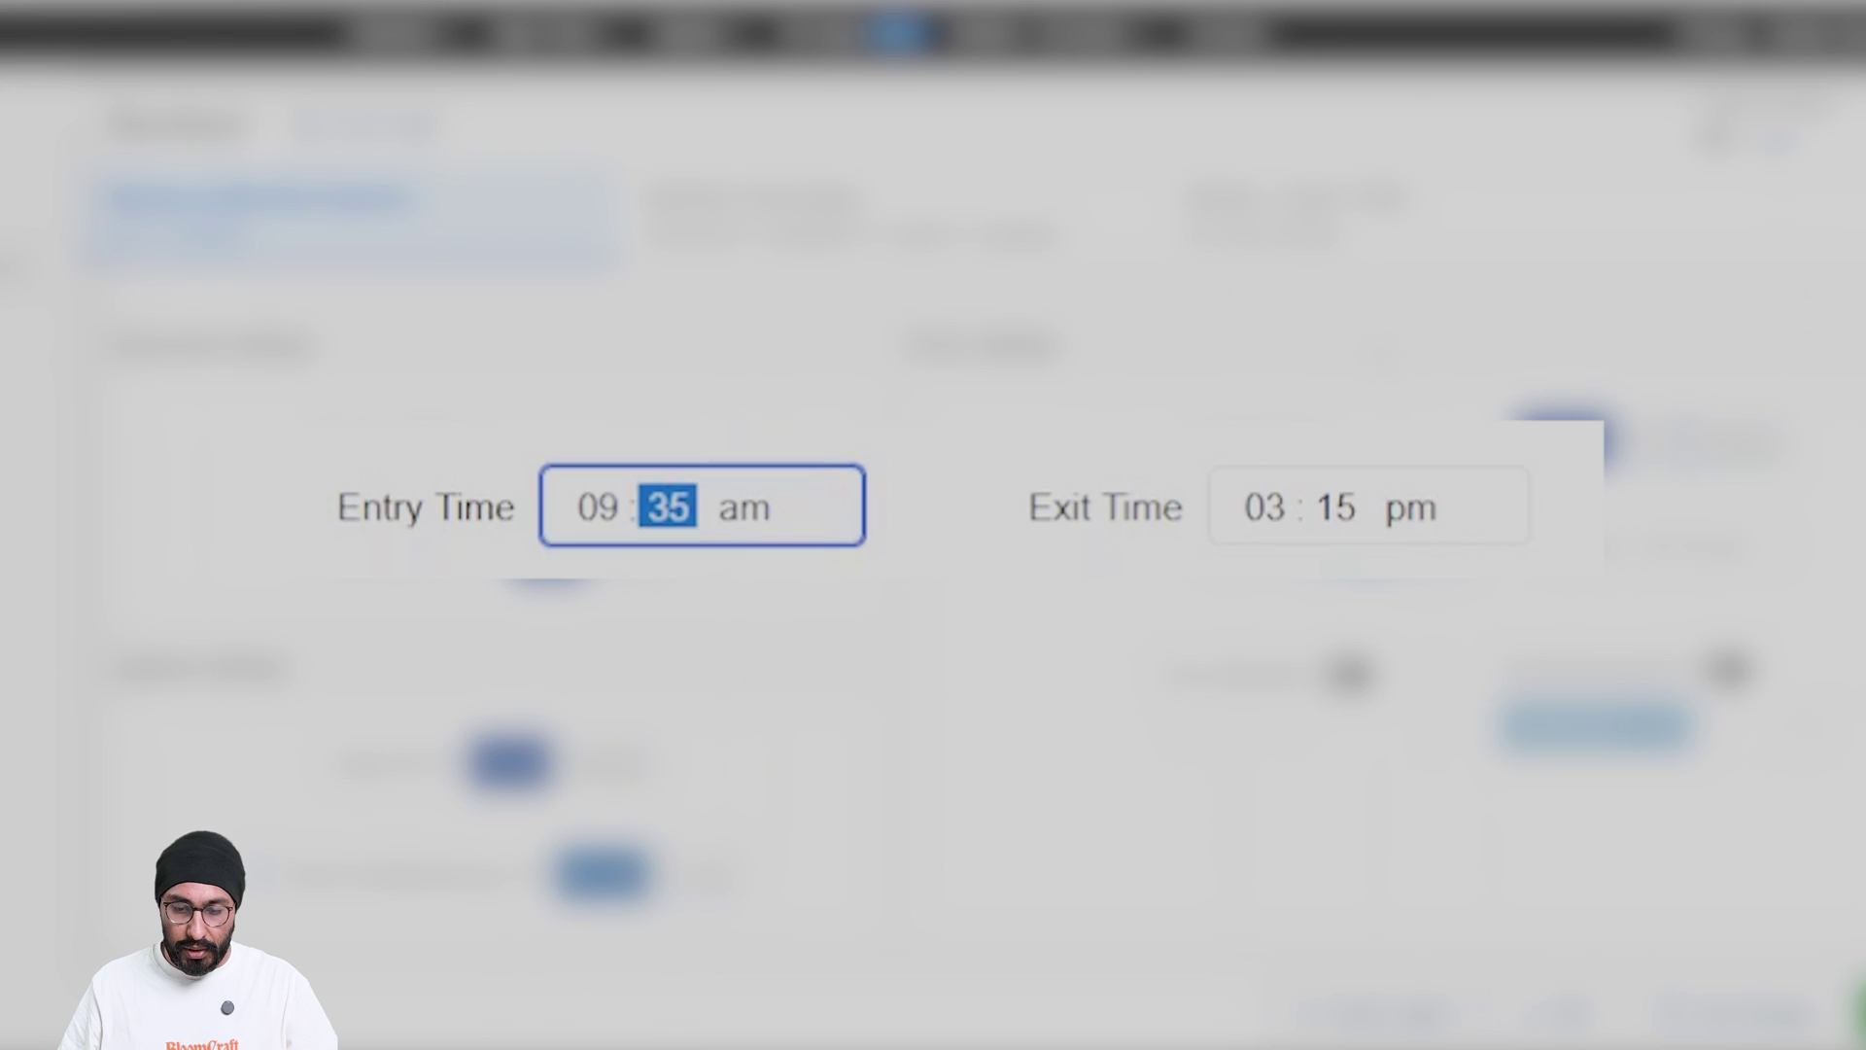
type("20")
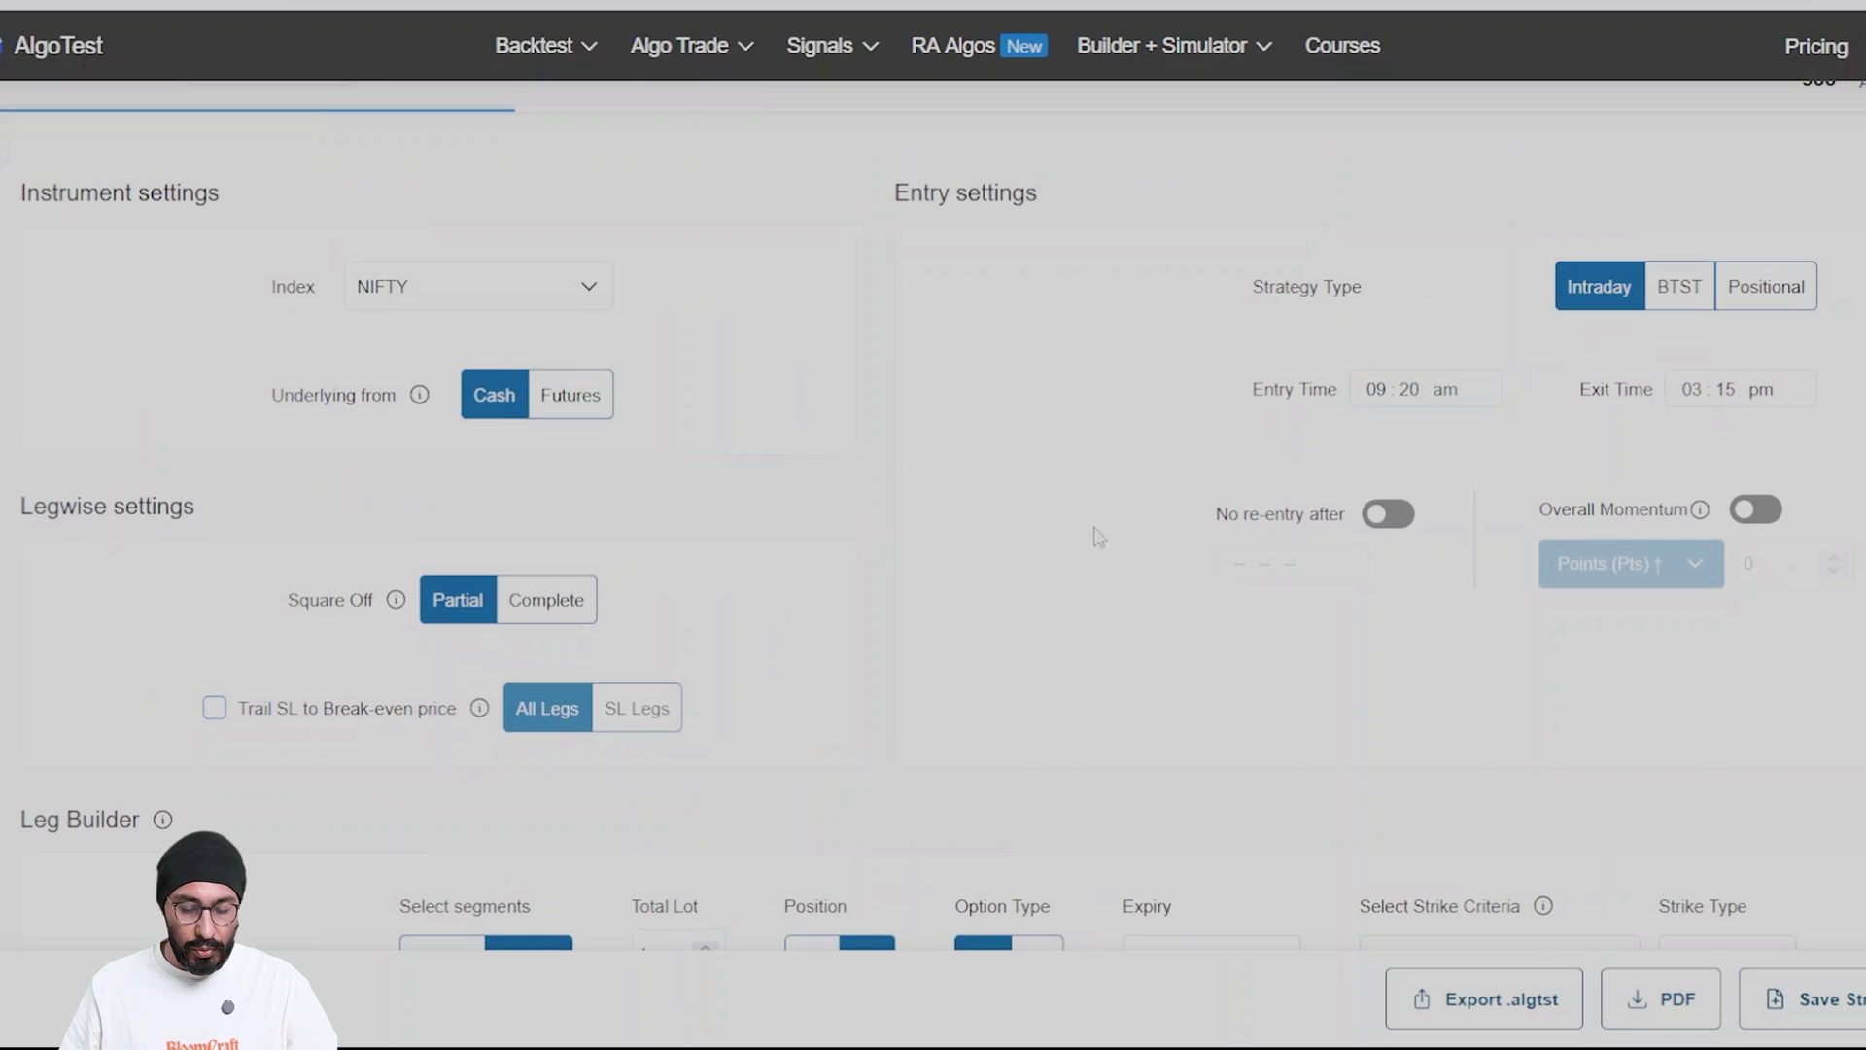
scroll(1114, 509, "down", 3)
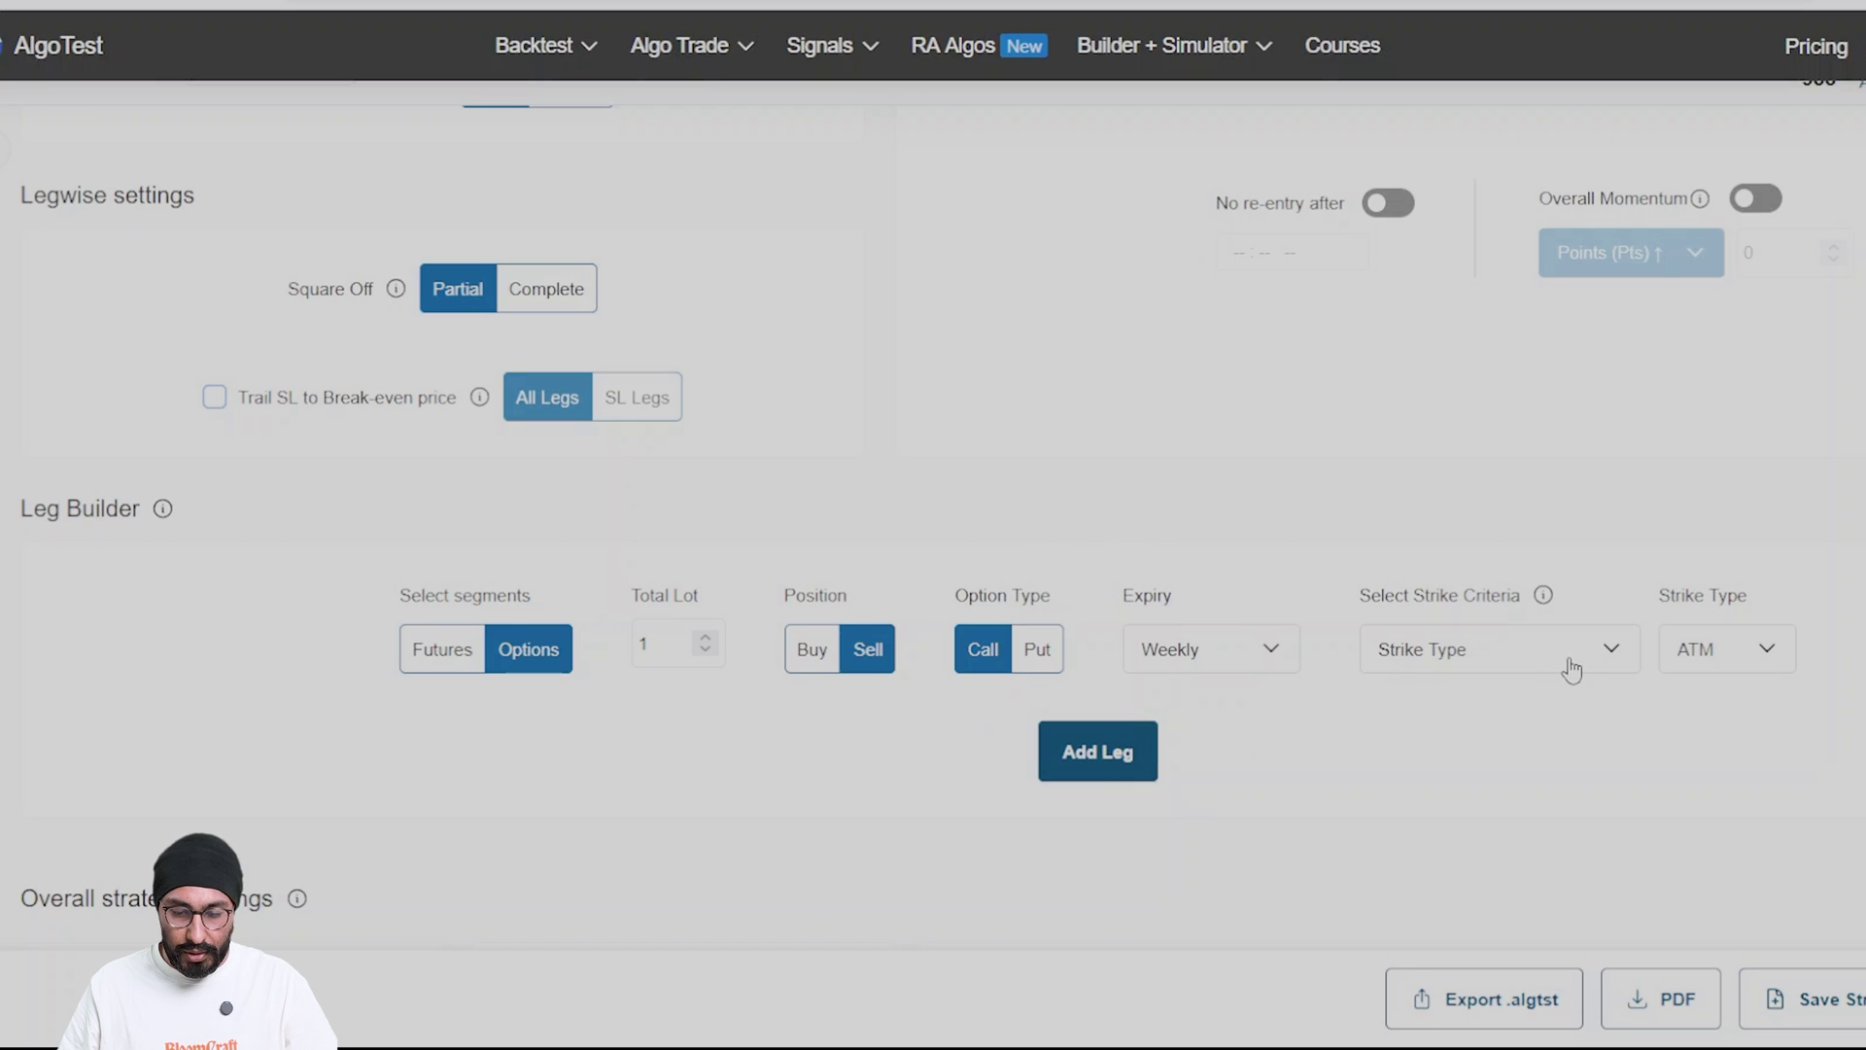
- Set strike criteria to Closest Delta 40 and add the sell Call leg
left_click(1538, 664)
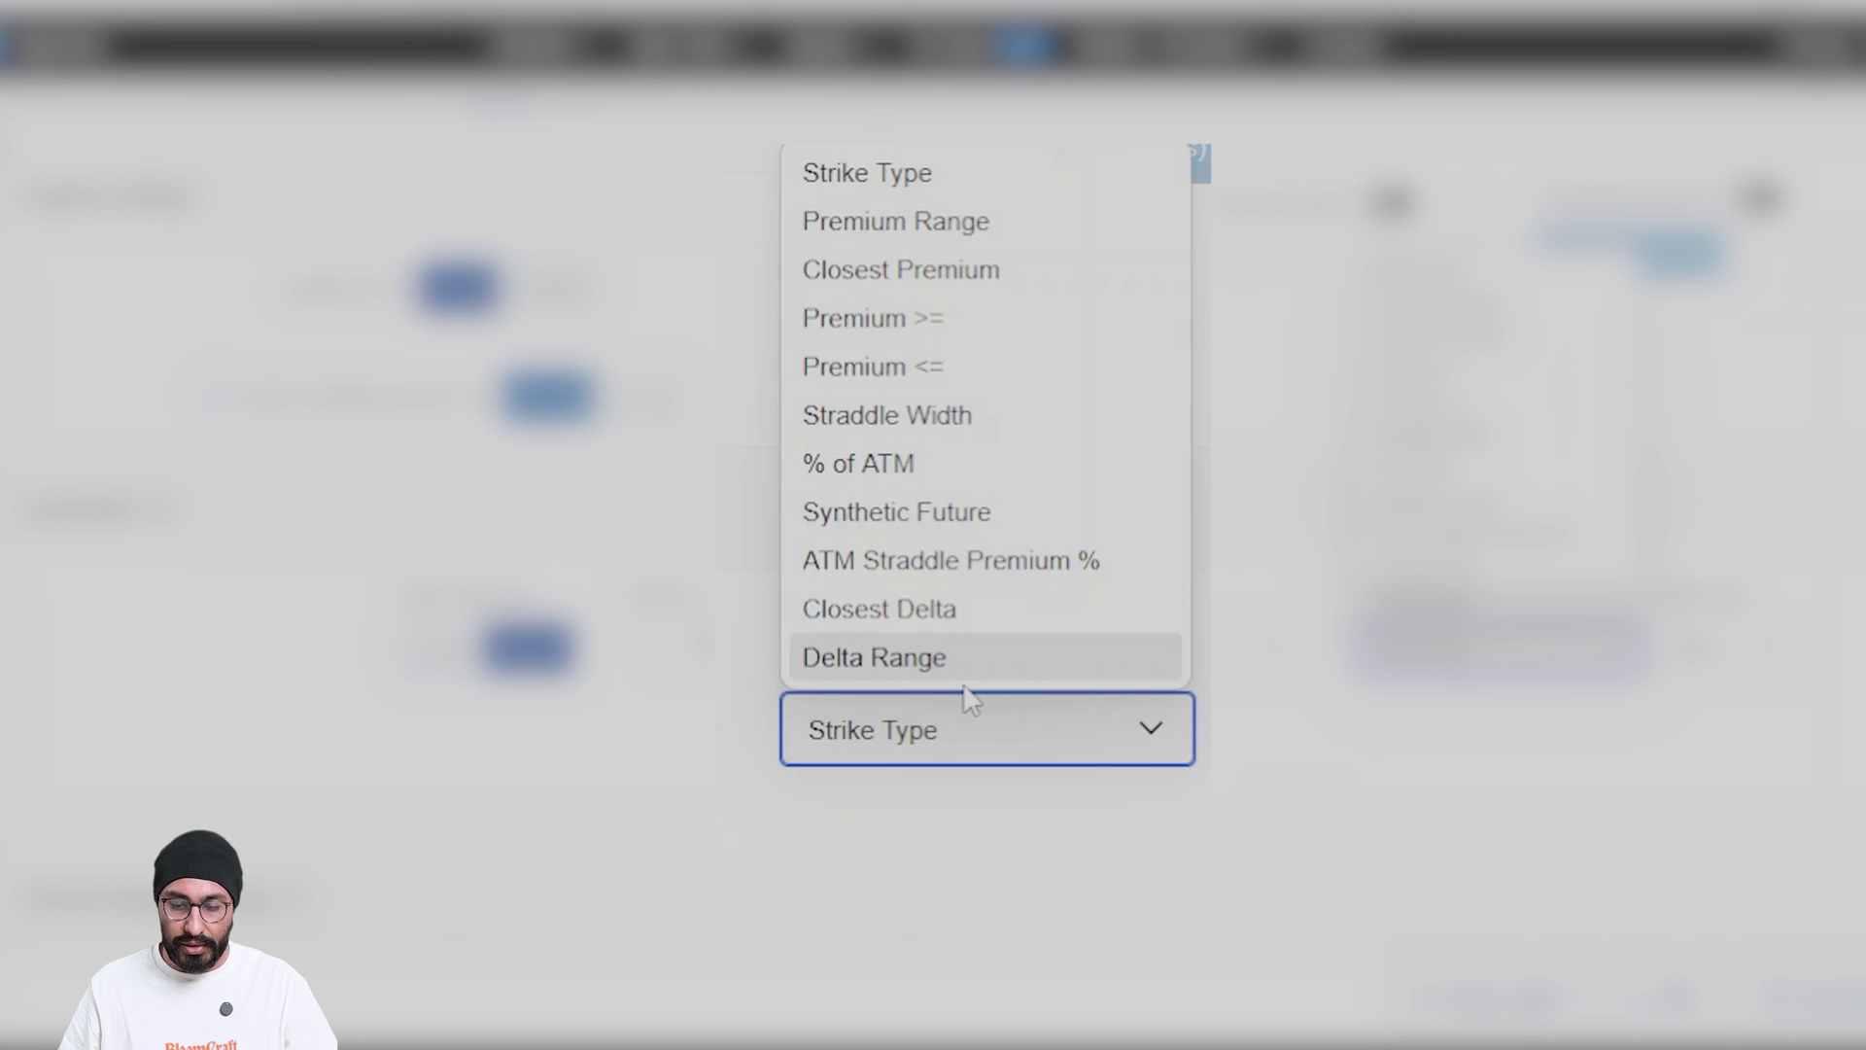
left_click(969, 608)
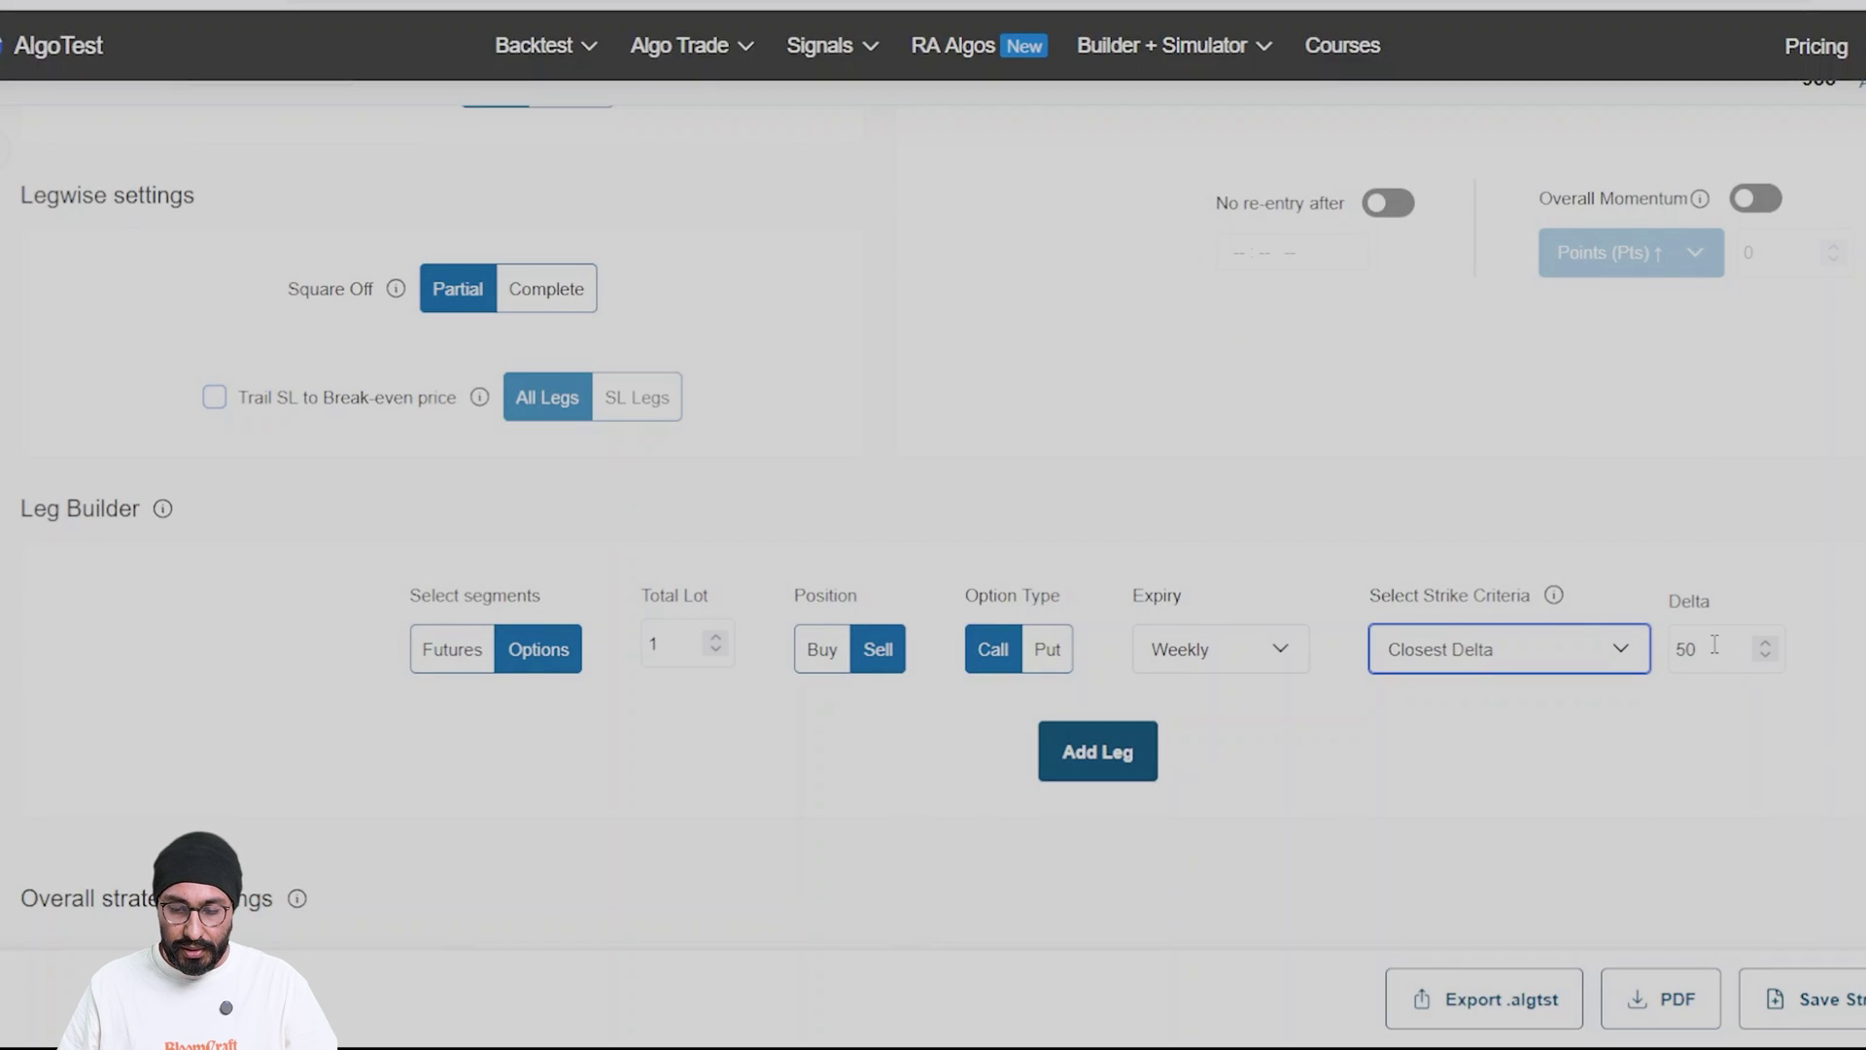
double_click(1715, 644)
type("40")
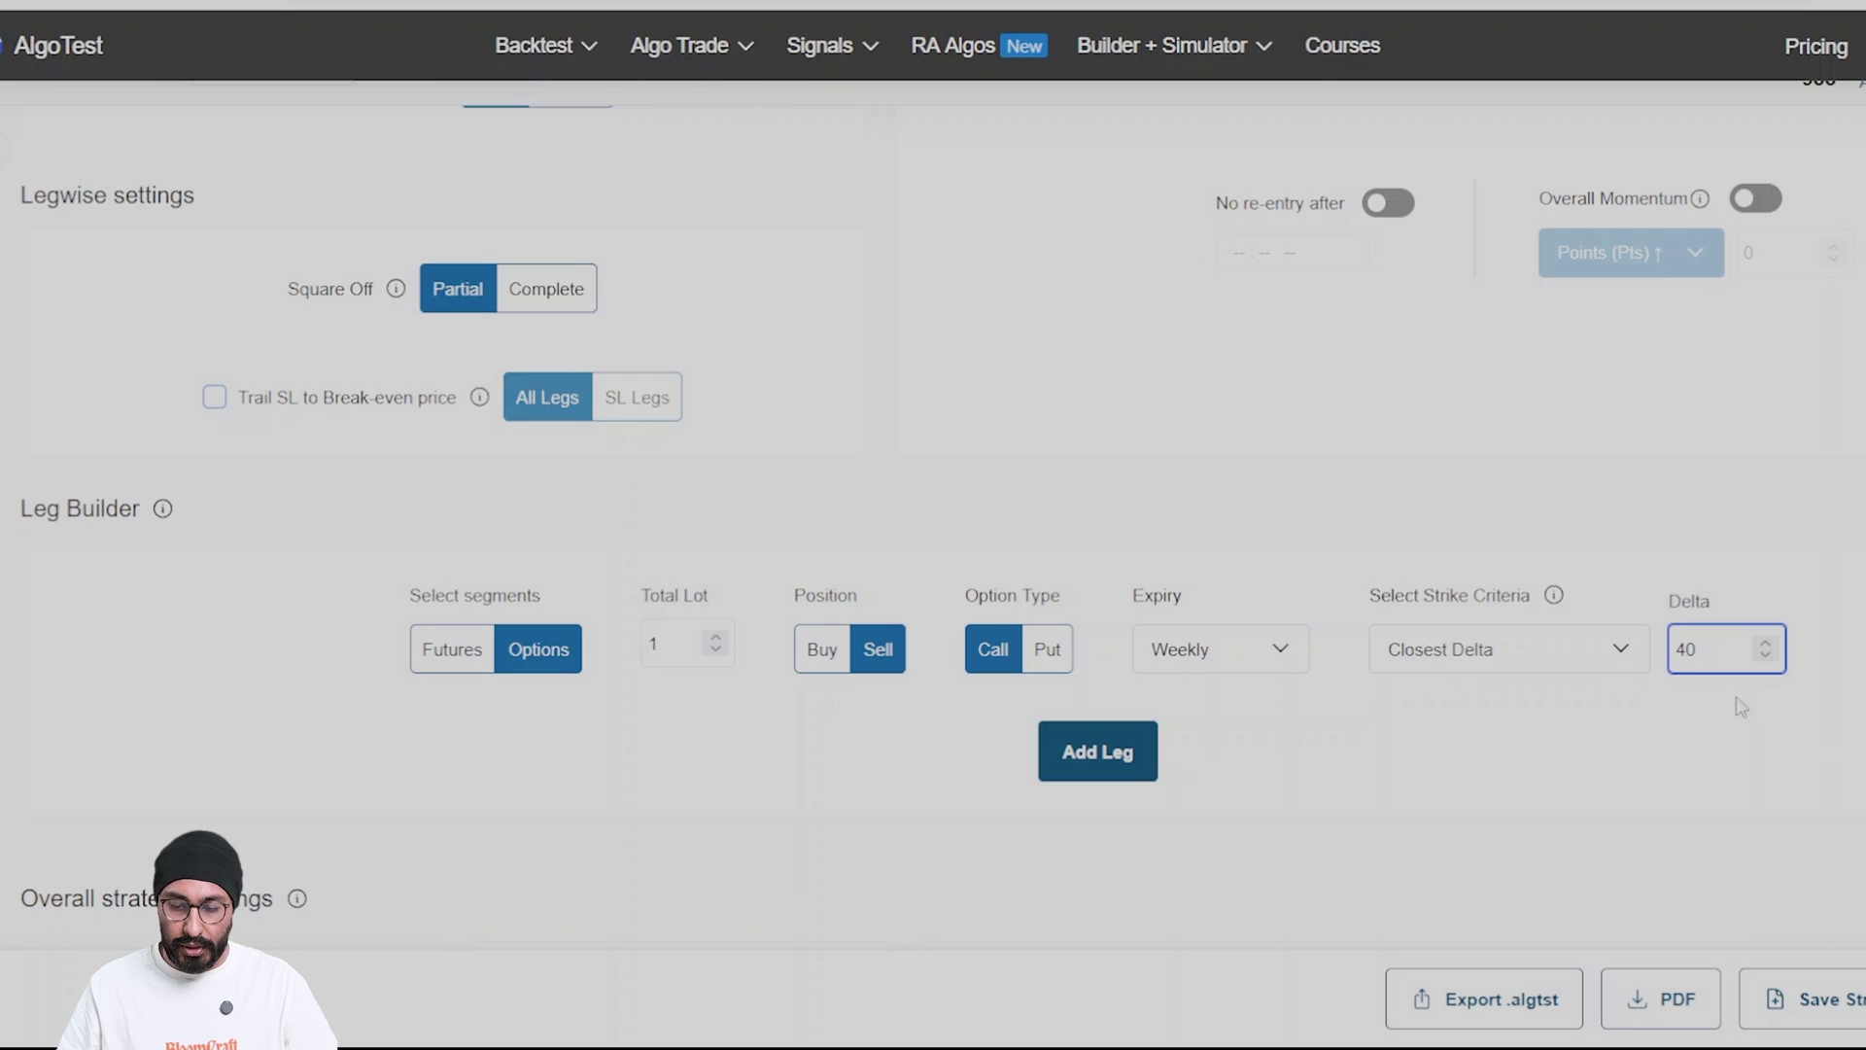
left_click(1749, 709)
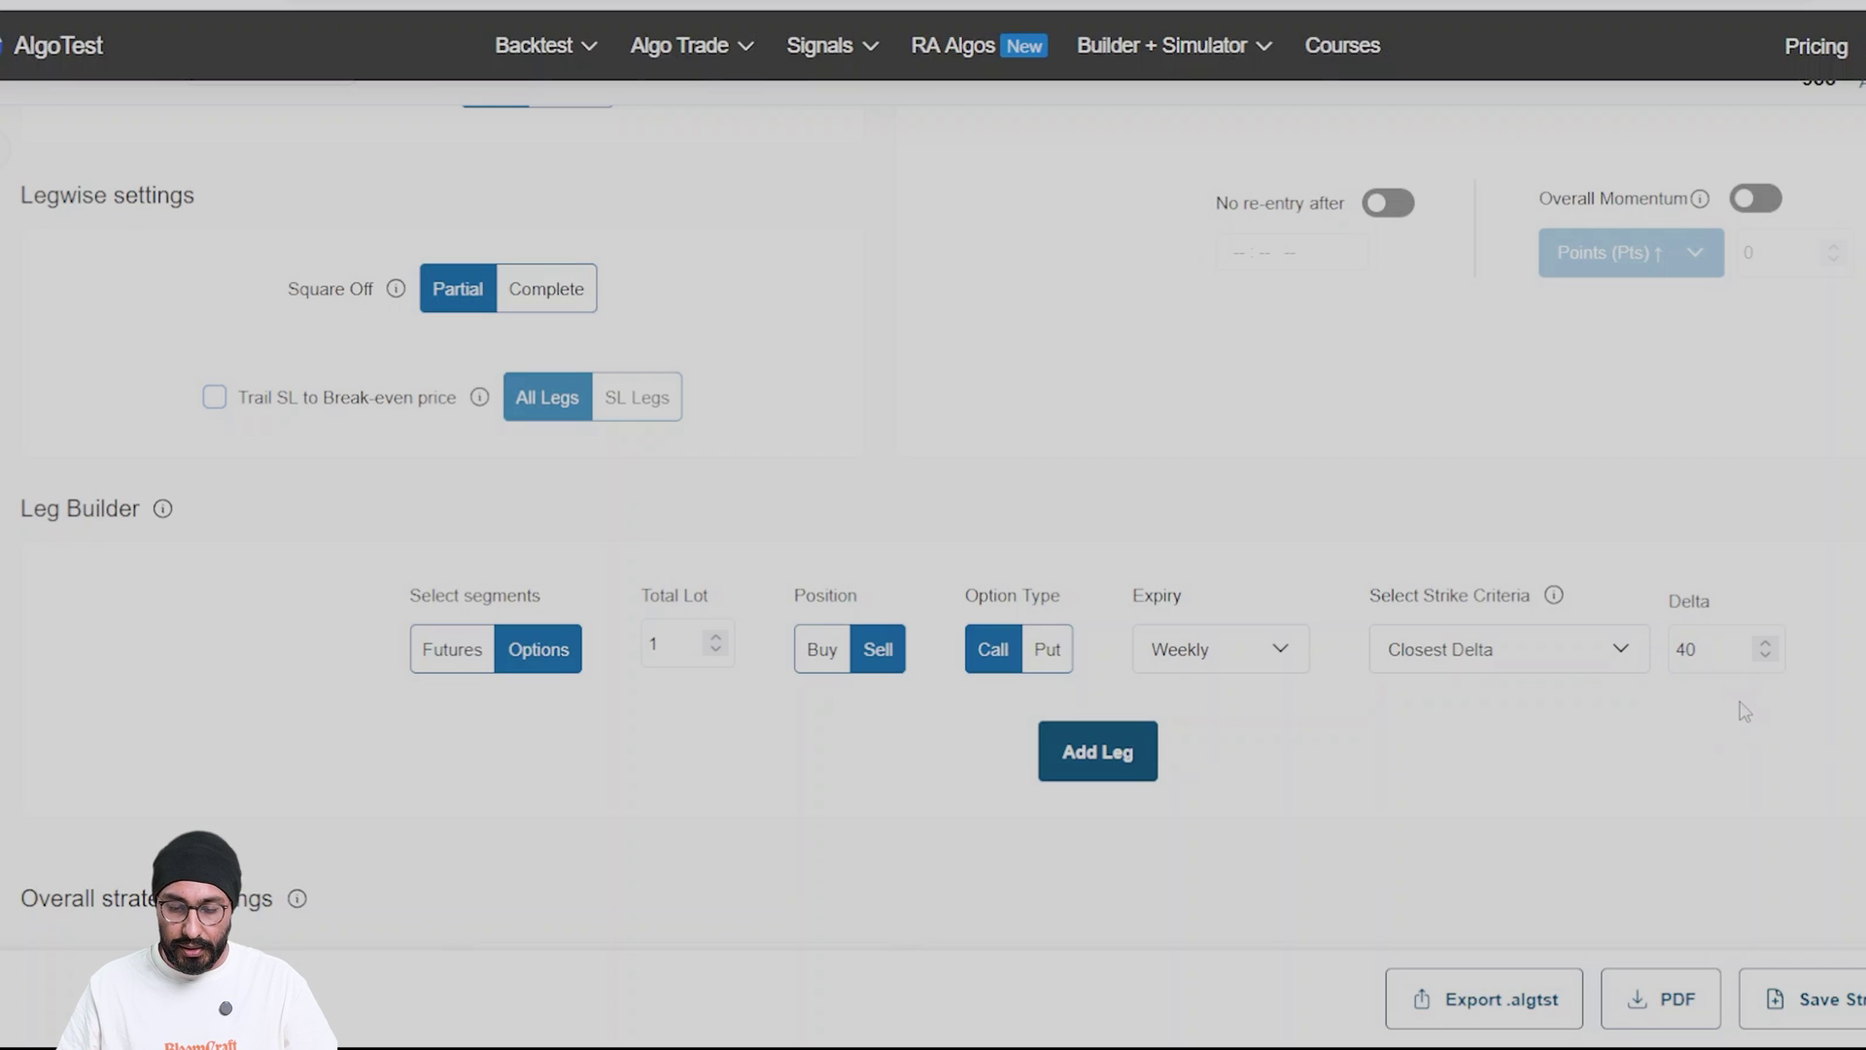
left_click(1076, 757)
- Duplicate the Call leg and make the copy a Put
scroll(1076, 758, "down", 5)
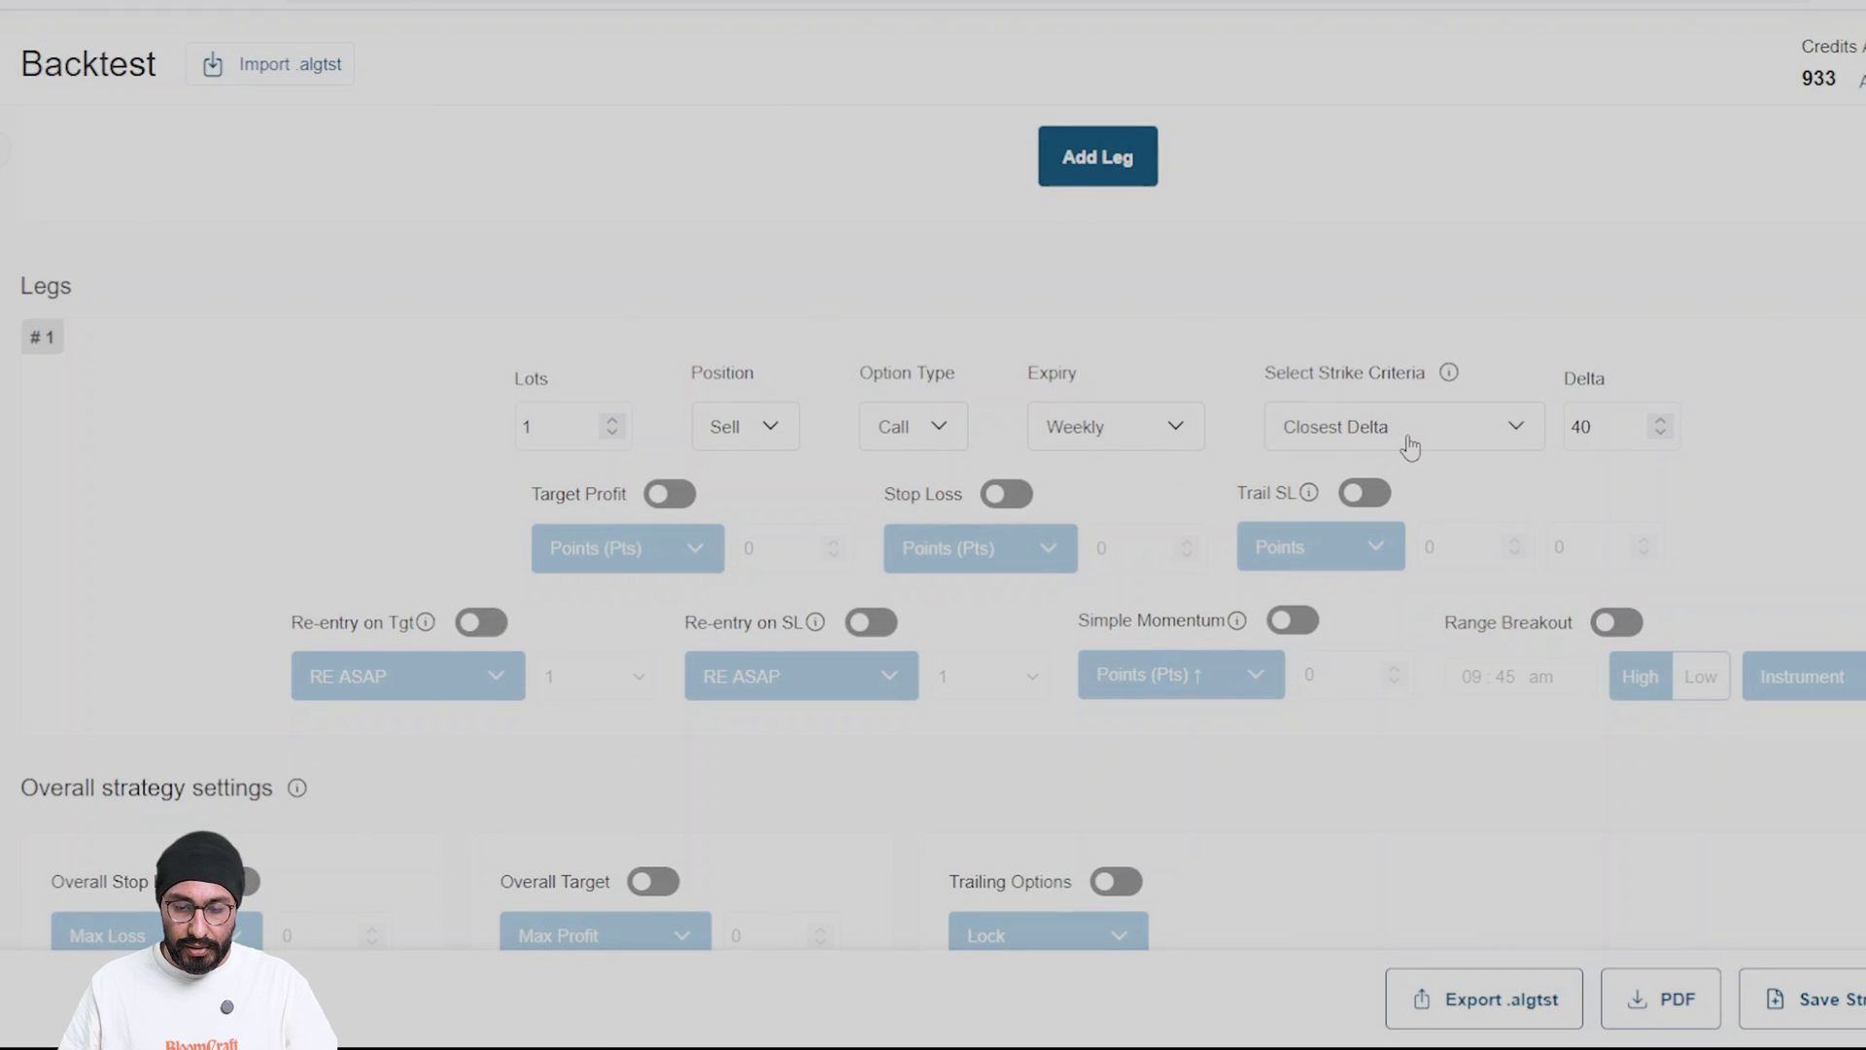
left_click(1845, 363)
left_click(612, 434)
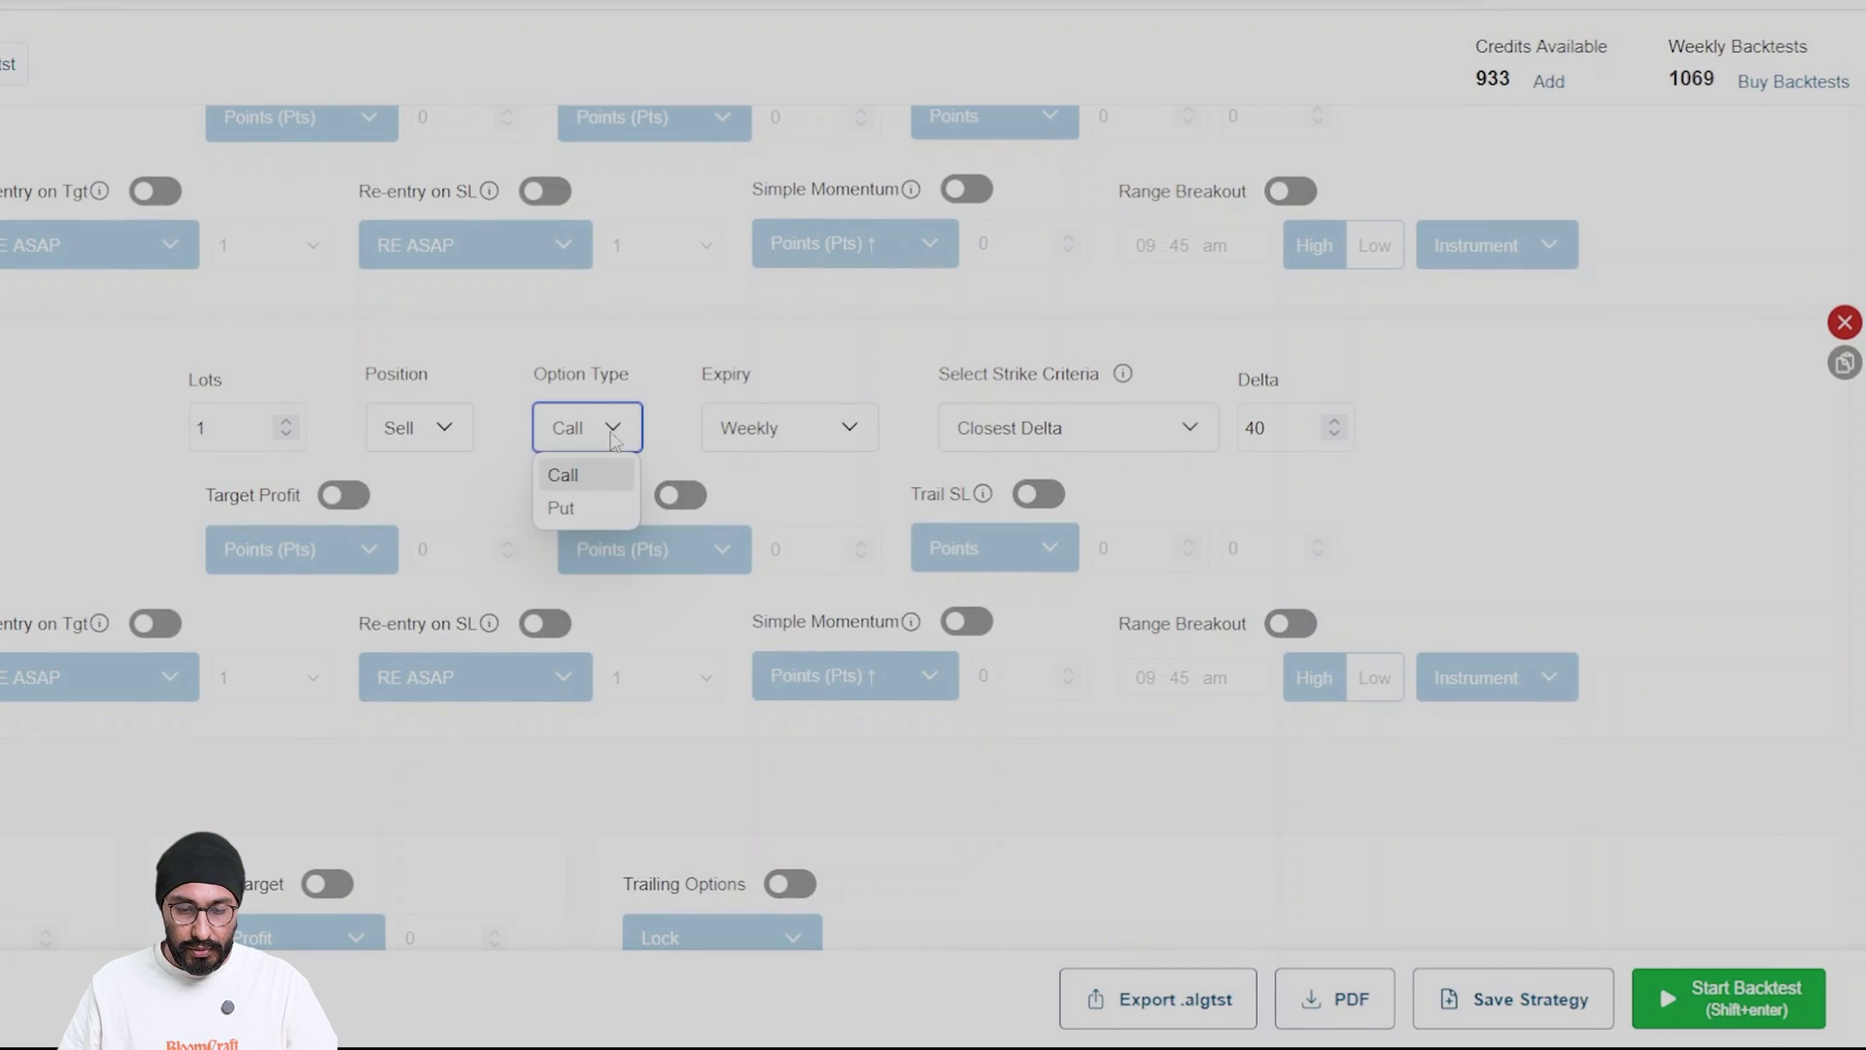
left_click(601, 507)
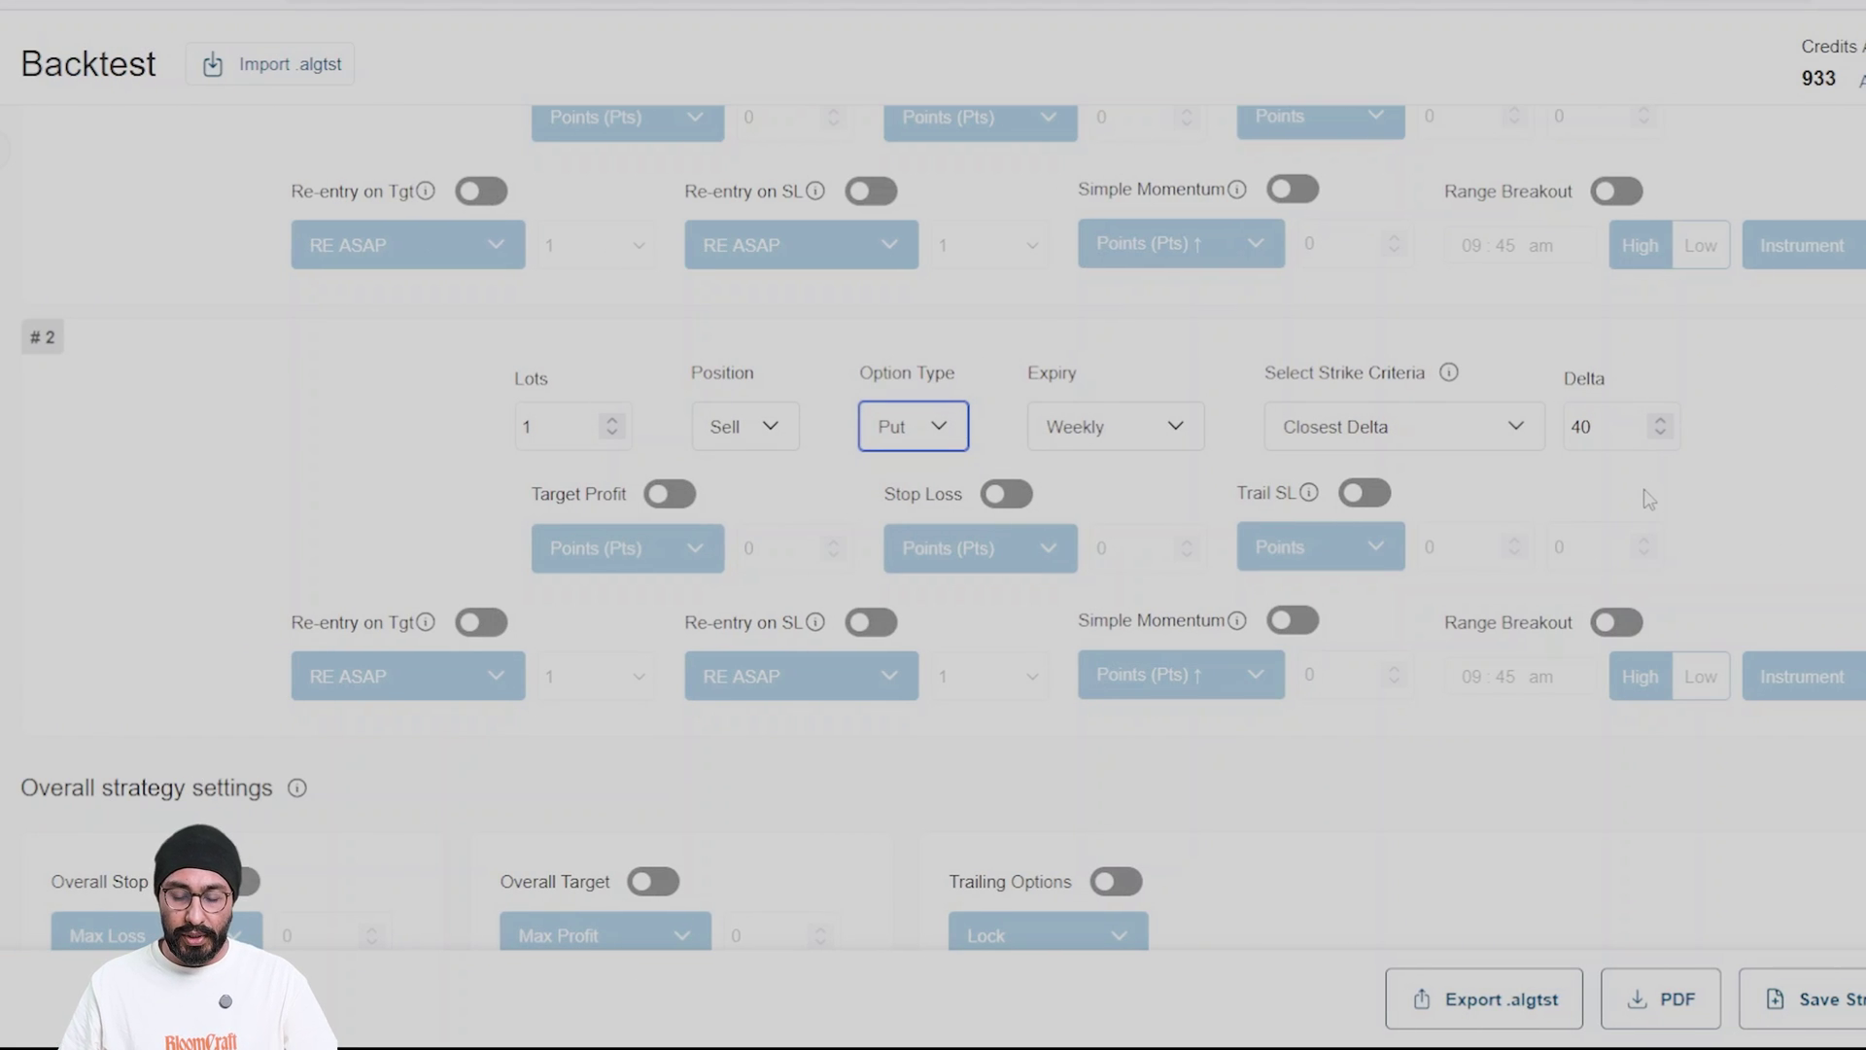
scroll(1626, 464, "up", 3)
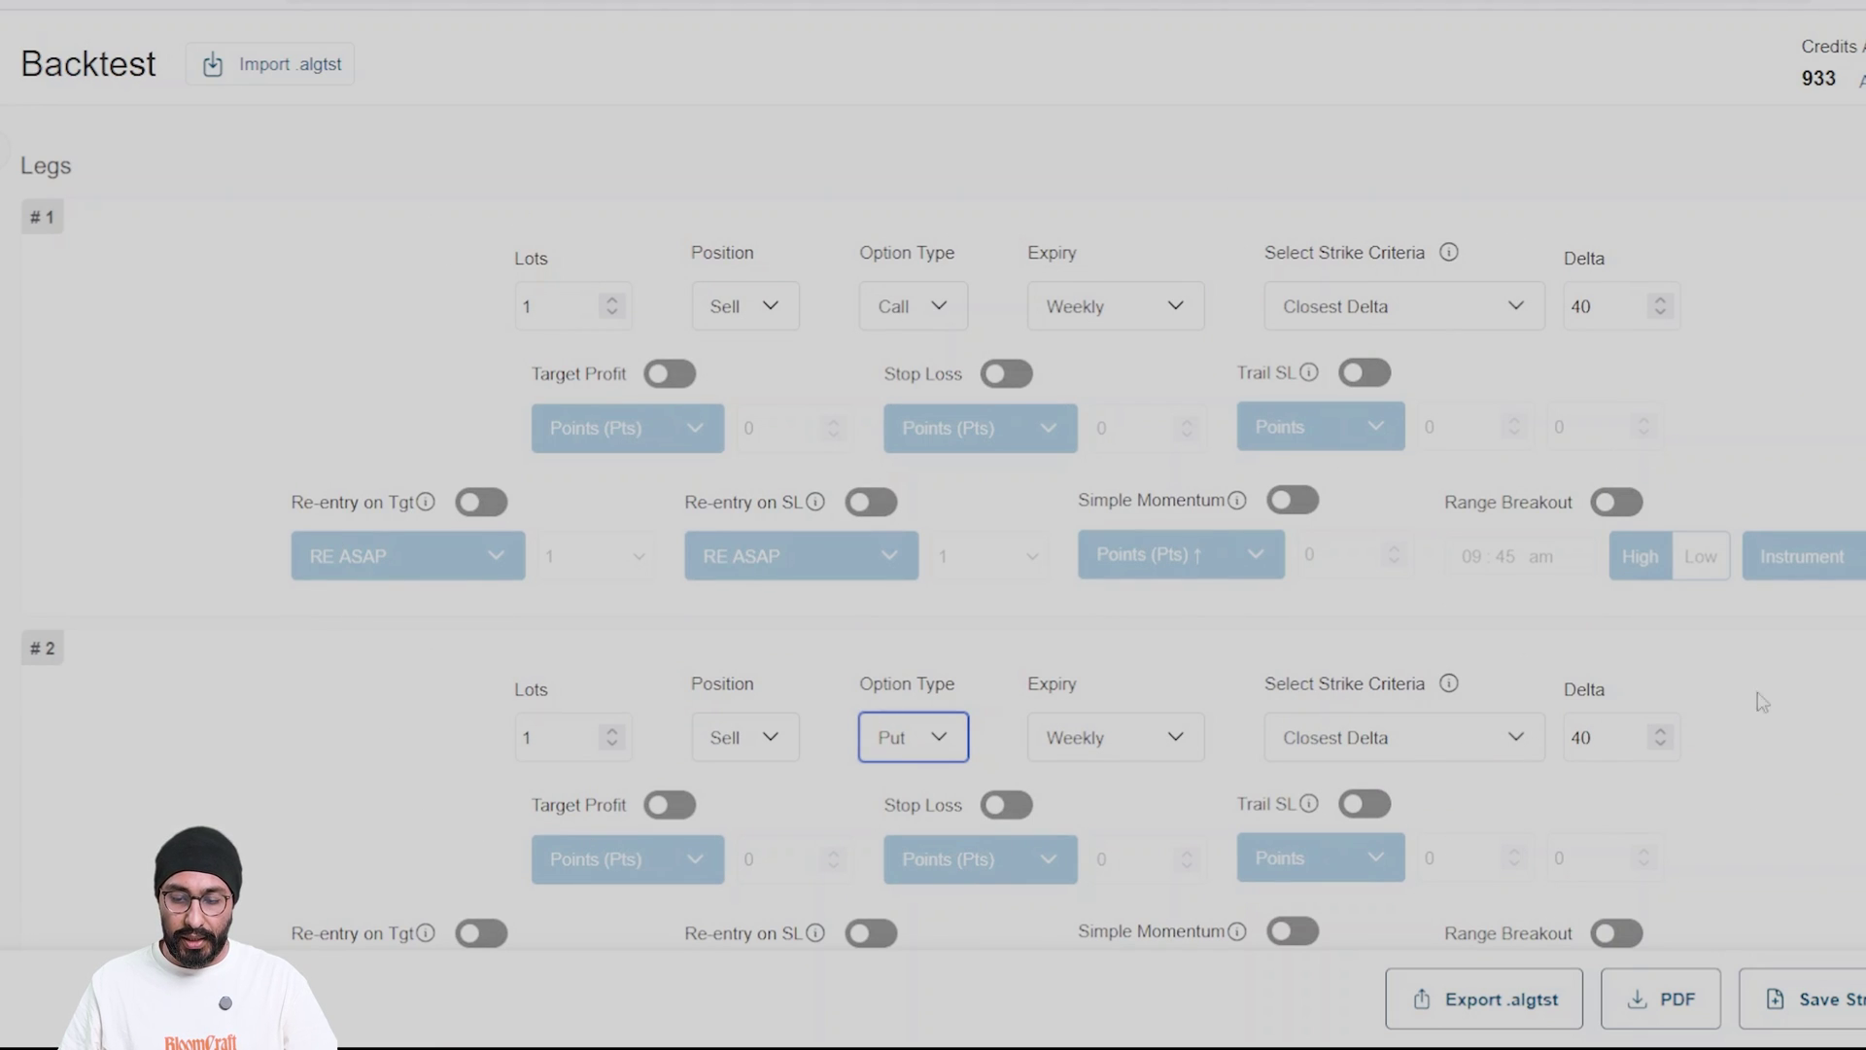
- Enter an overall max loss of 750 and enable overall re-entry on SL
scroll(1619, 493, "down", 6)
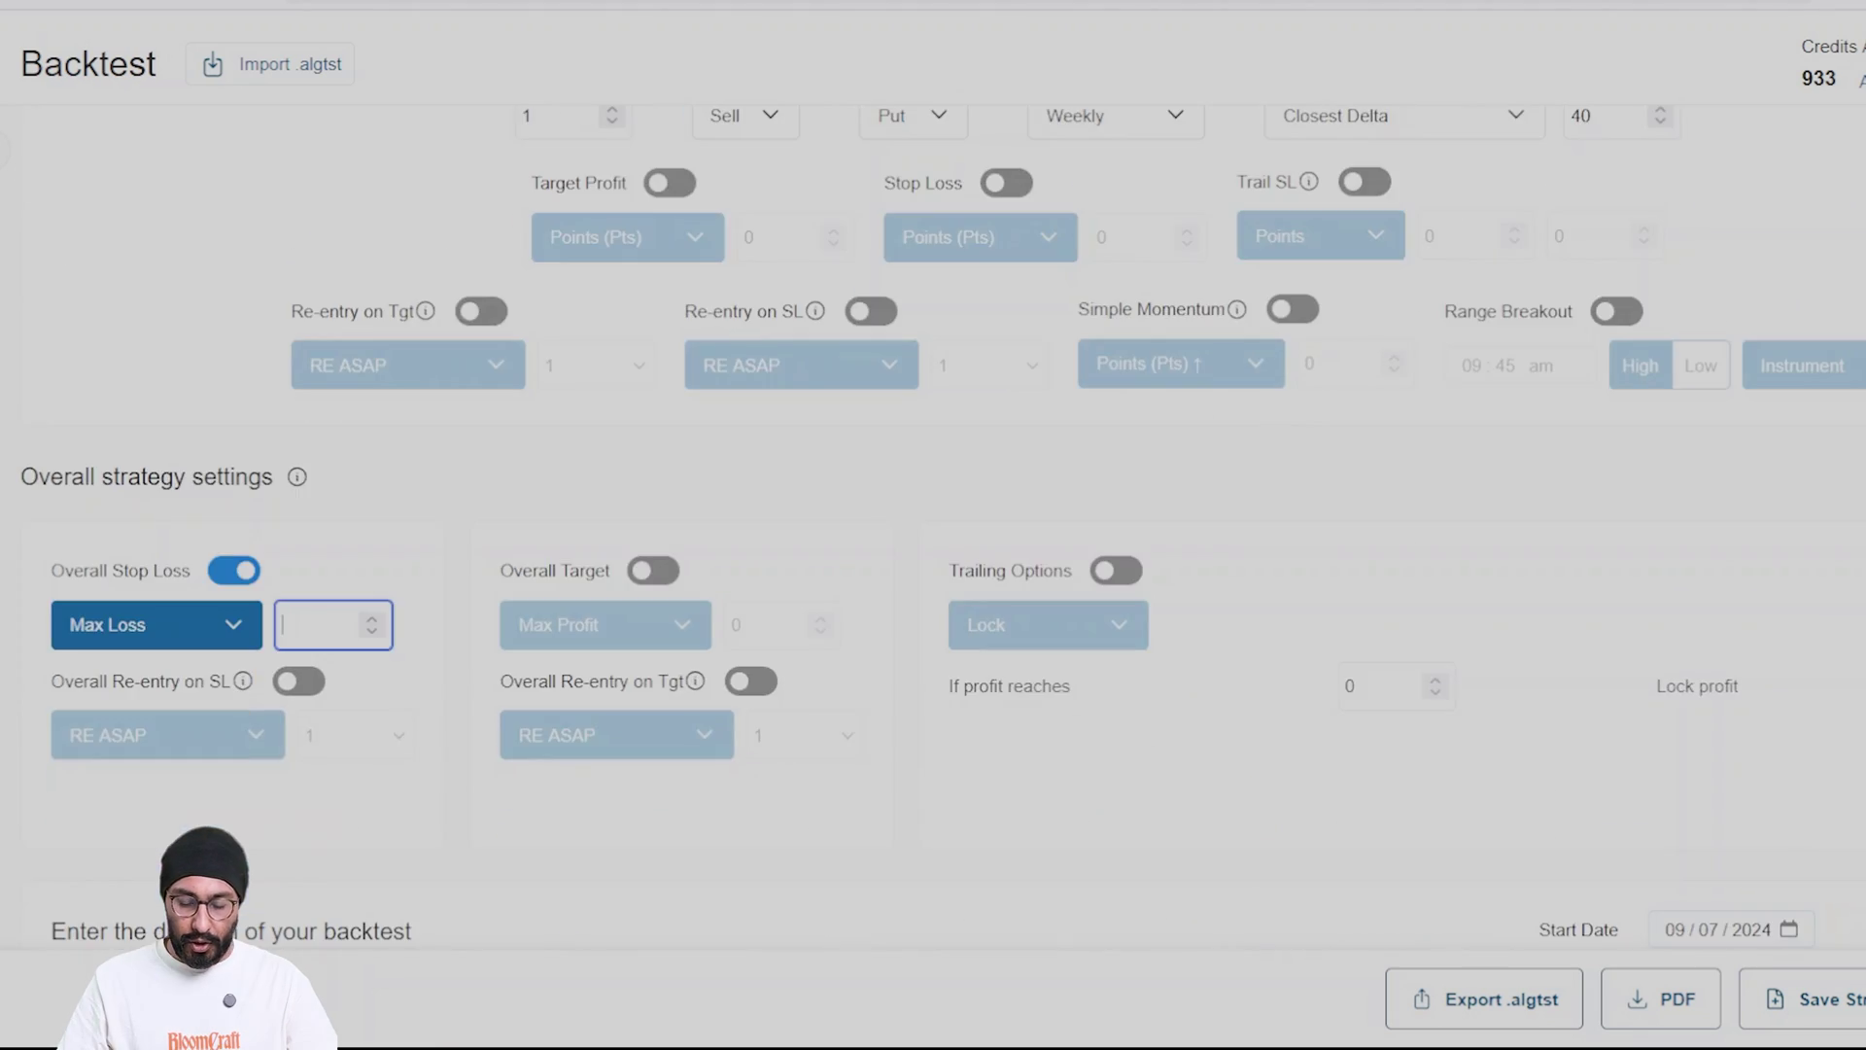
type("750")
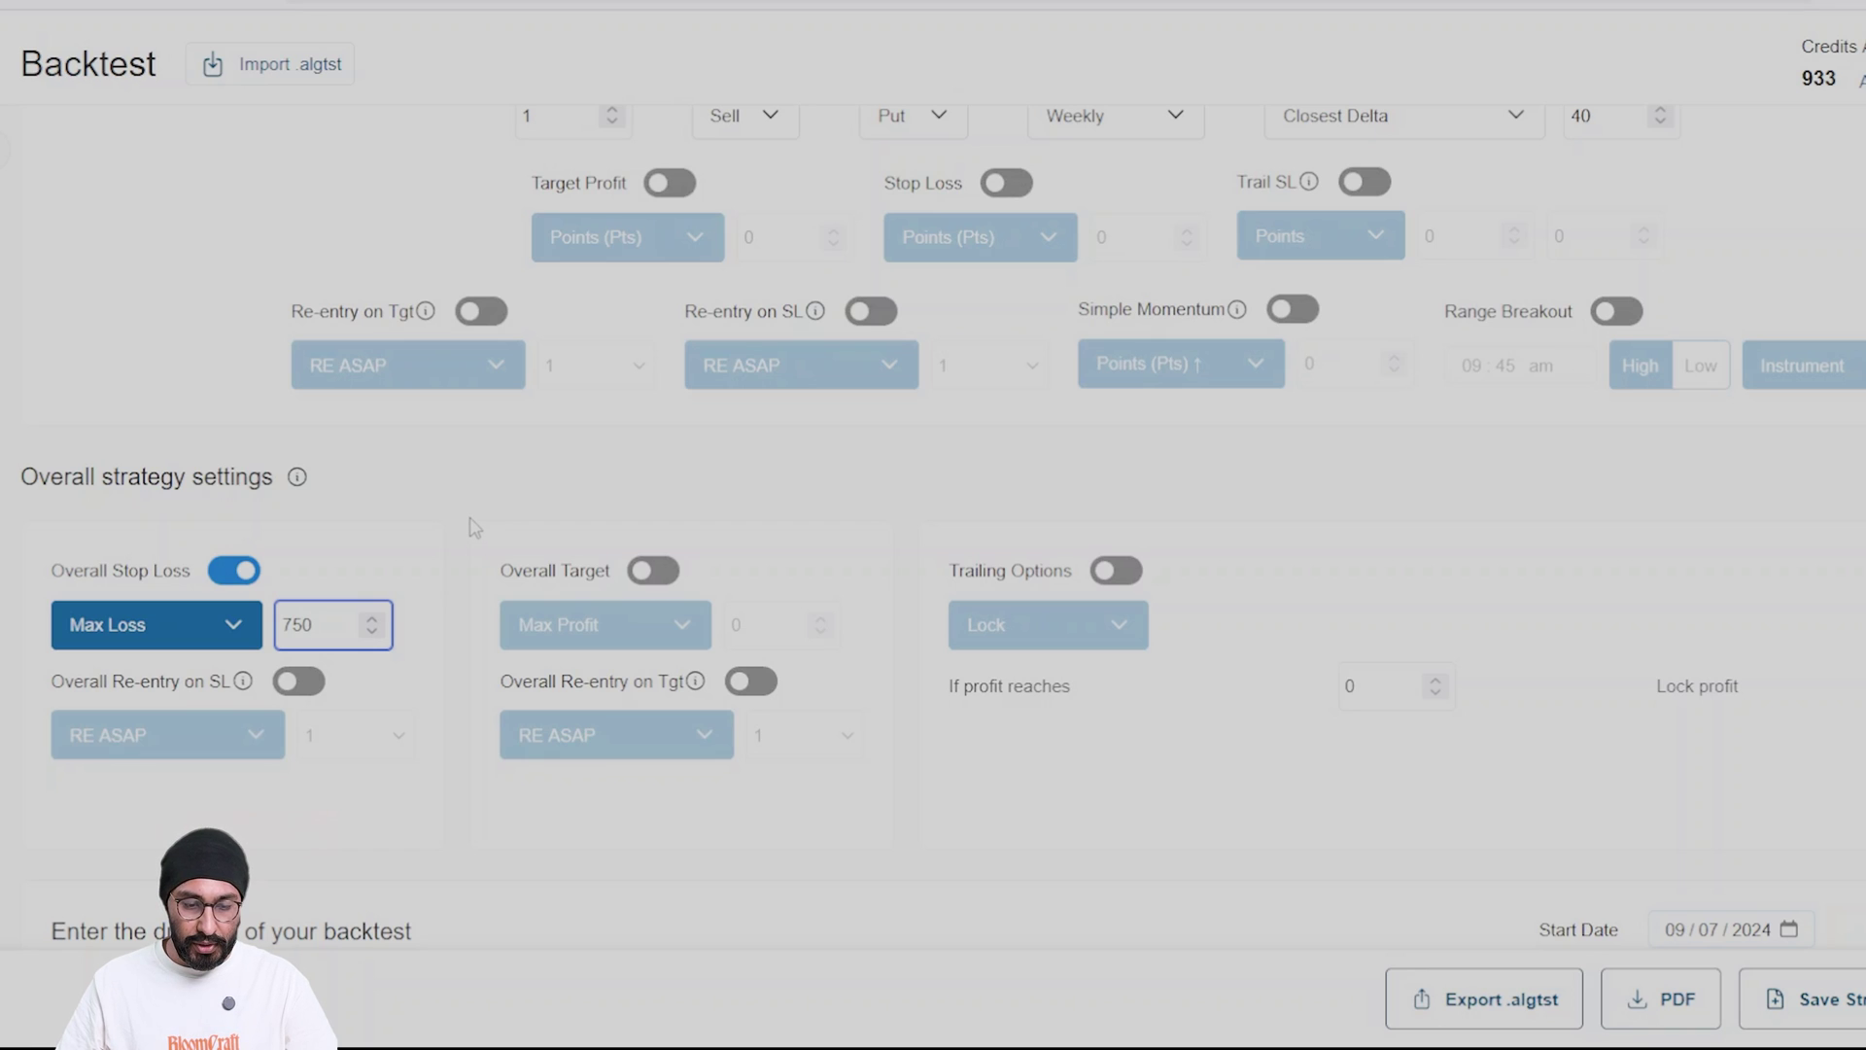
left_click(320, 754)
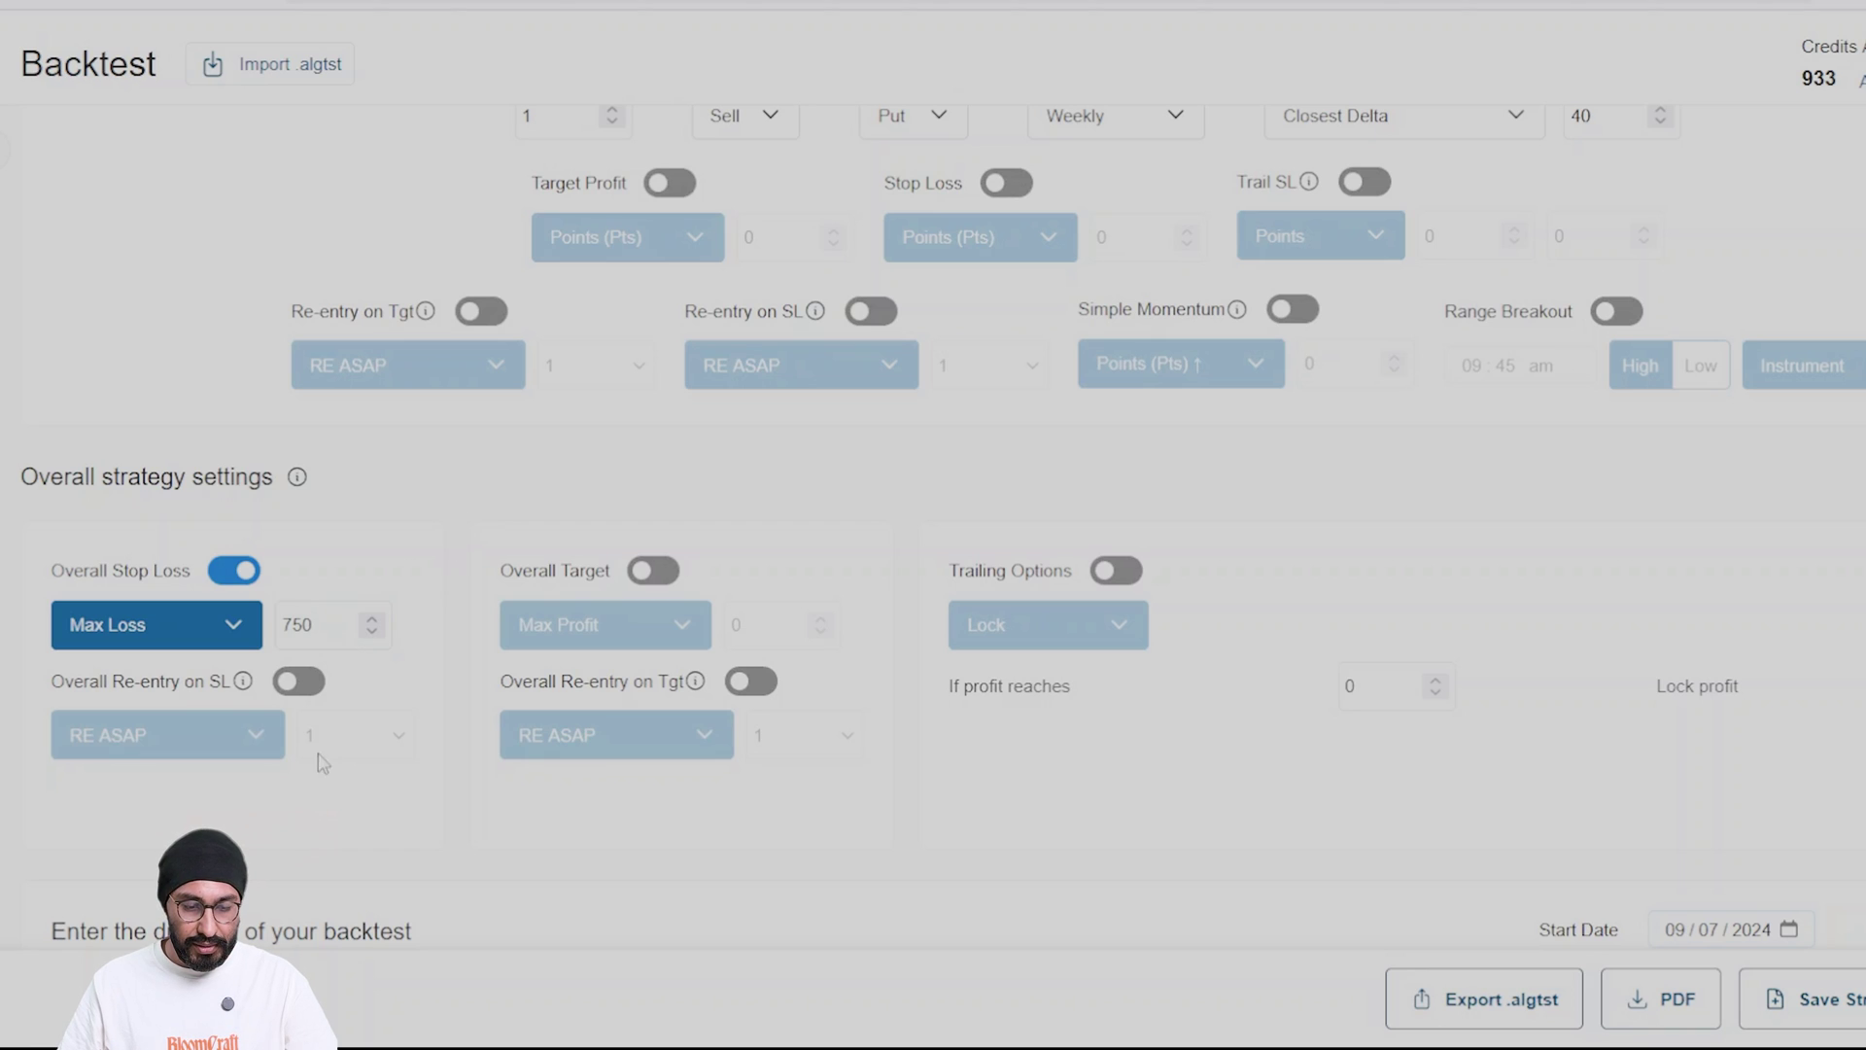
left_click(306, 682)
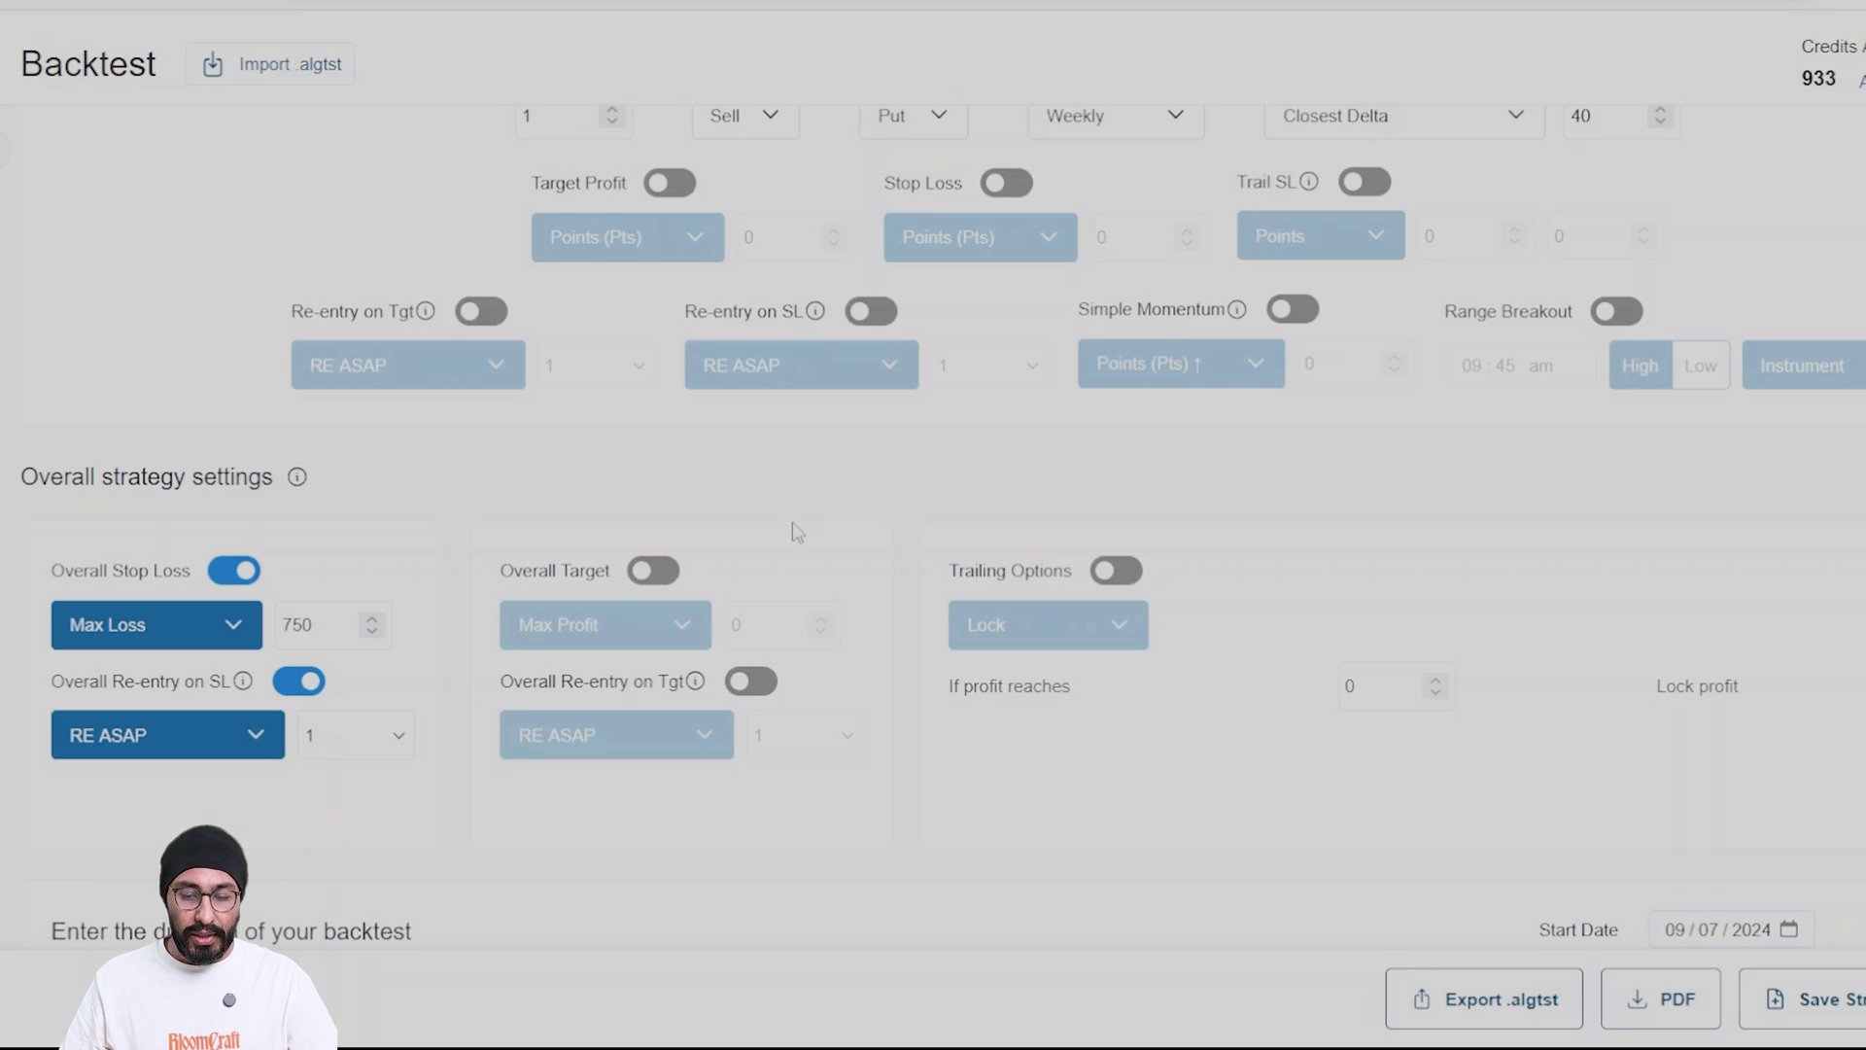
- Scroll through the legs and backtest P&L: 2024 total 51,037, 2025 total 1,14,000
scroll(791, 527, "up", 6)
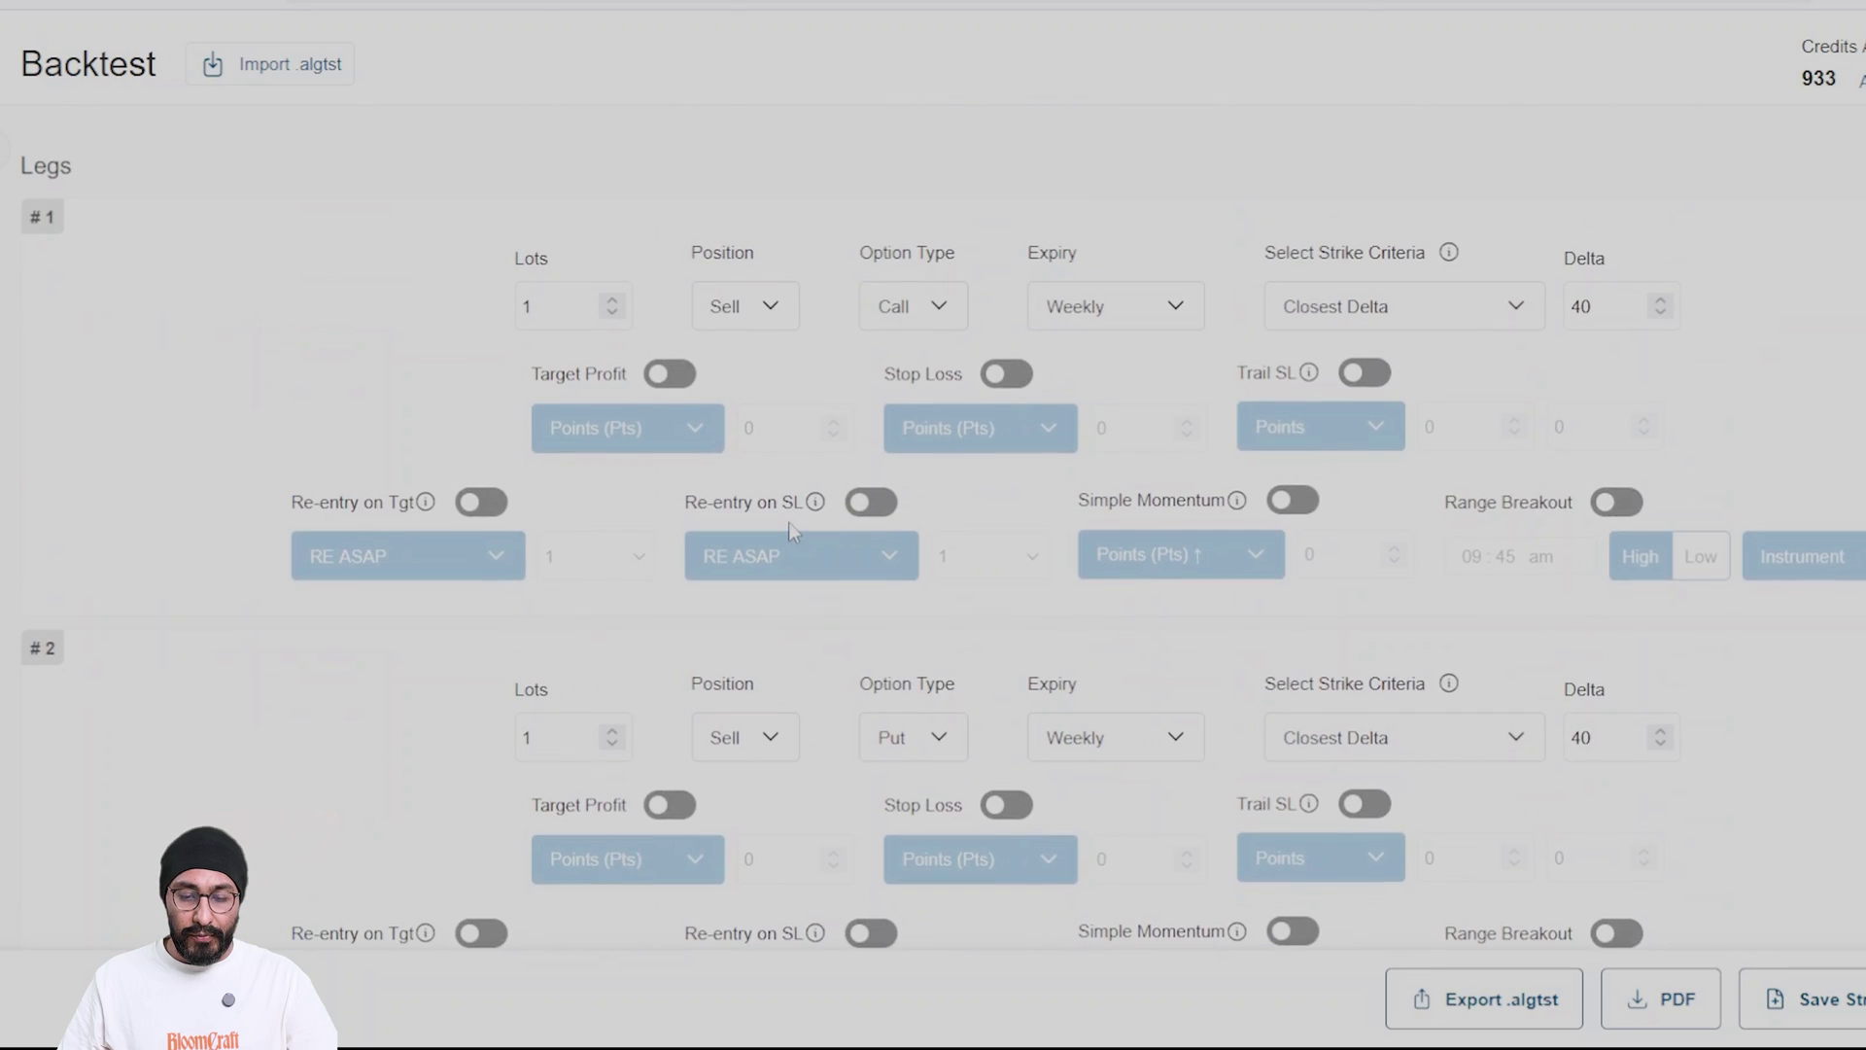
scroll(789, 528, "up", 2)
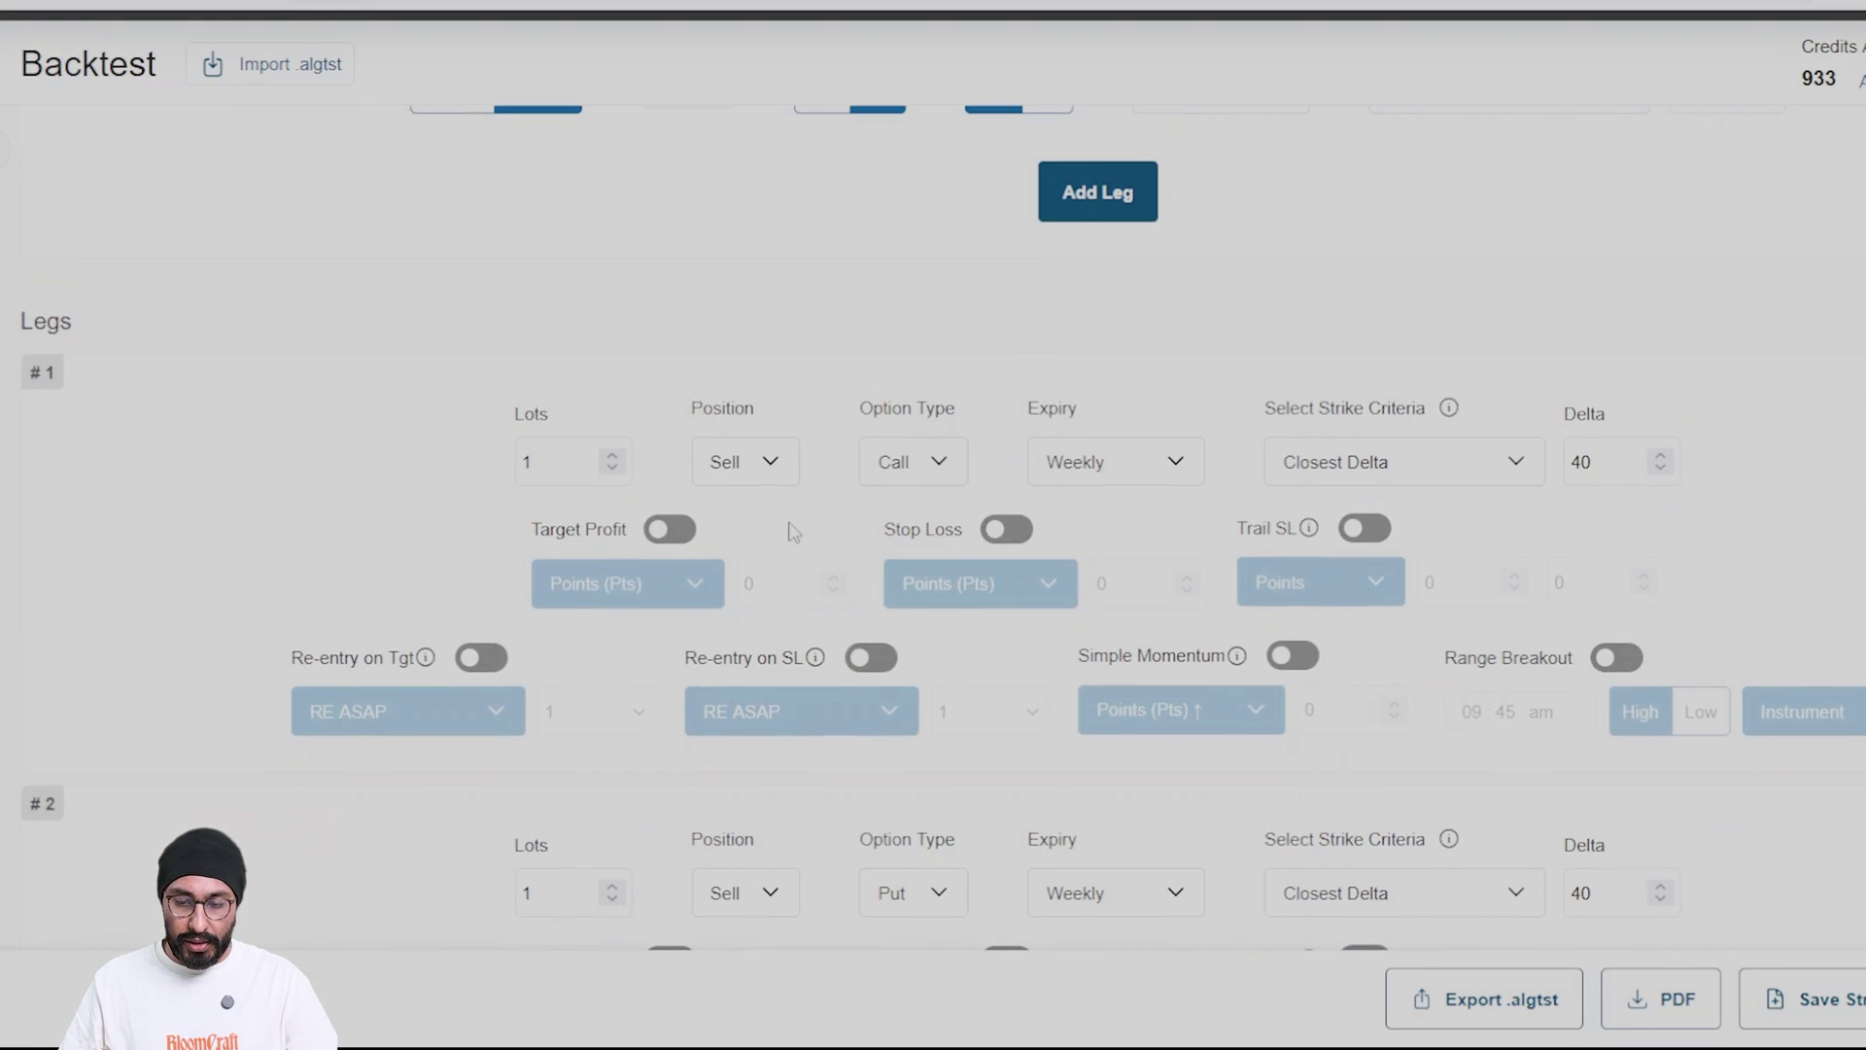
scroll(792, 531, "down", 1)
scroll(790, 532, "down", 1)
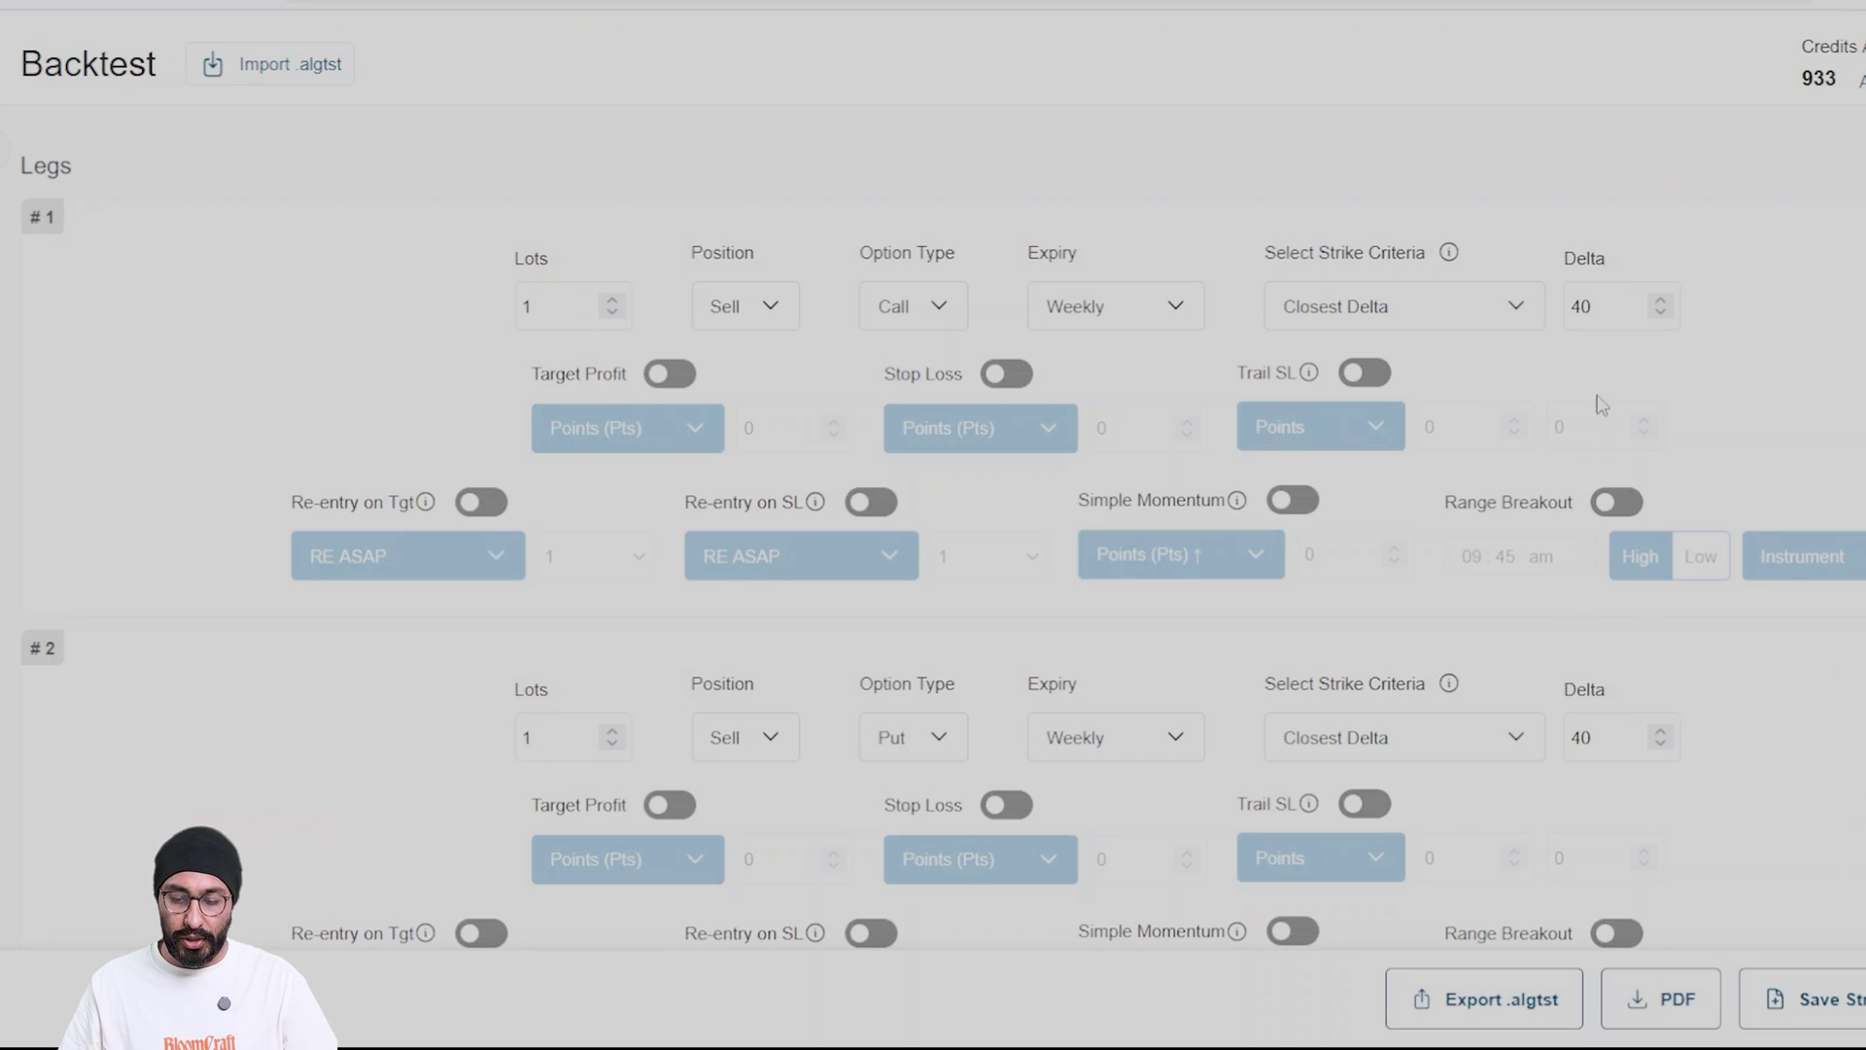
scroll(1599, 403, "down", 5)
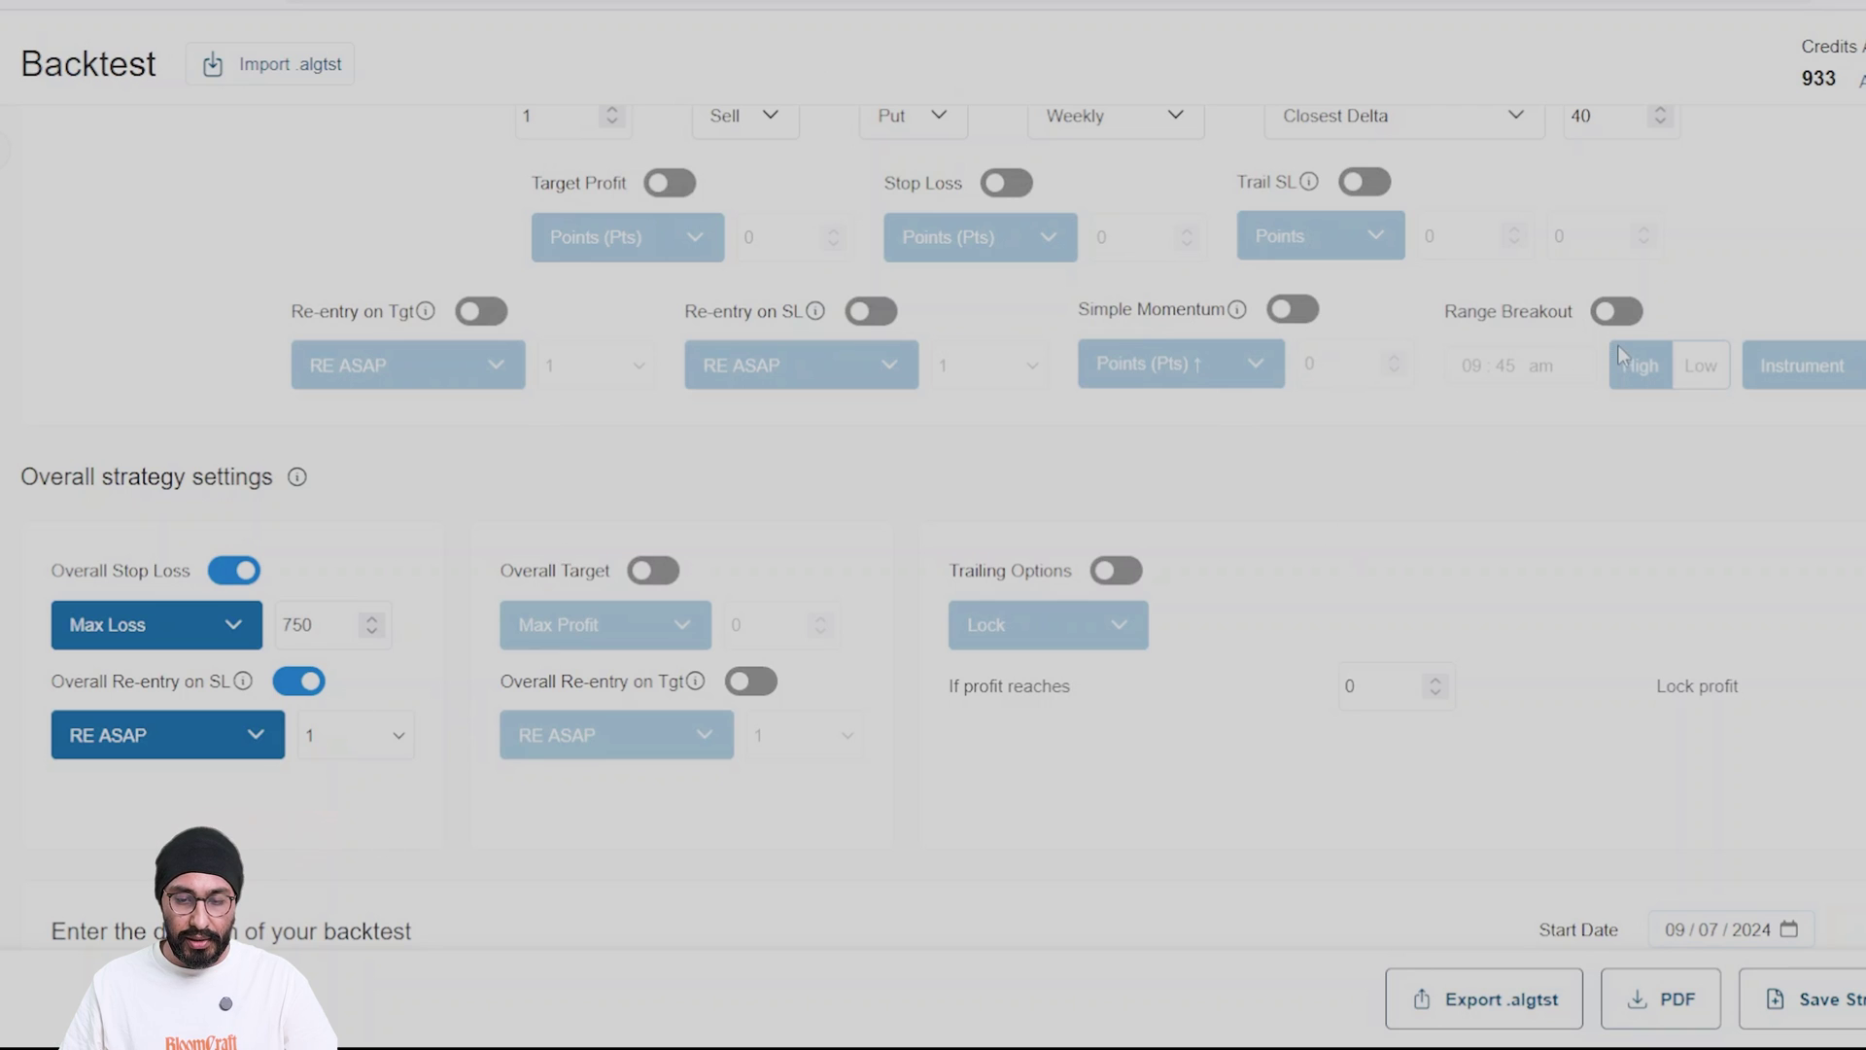
scroll(1703, 429, "up", 5)
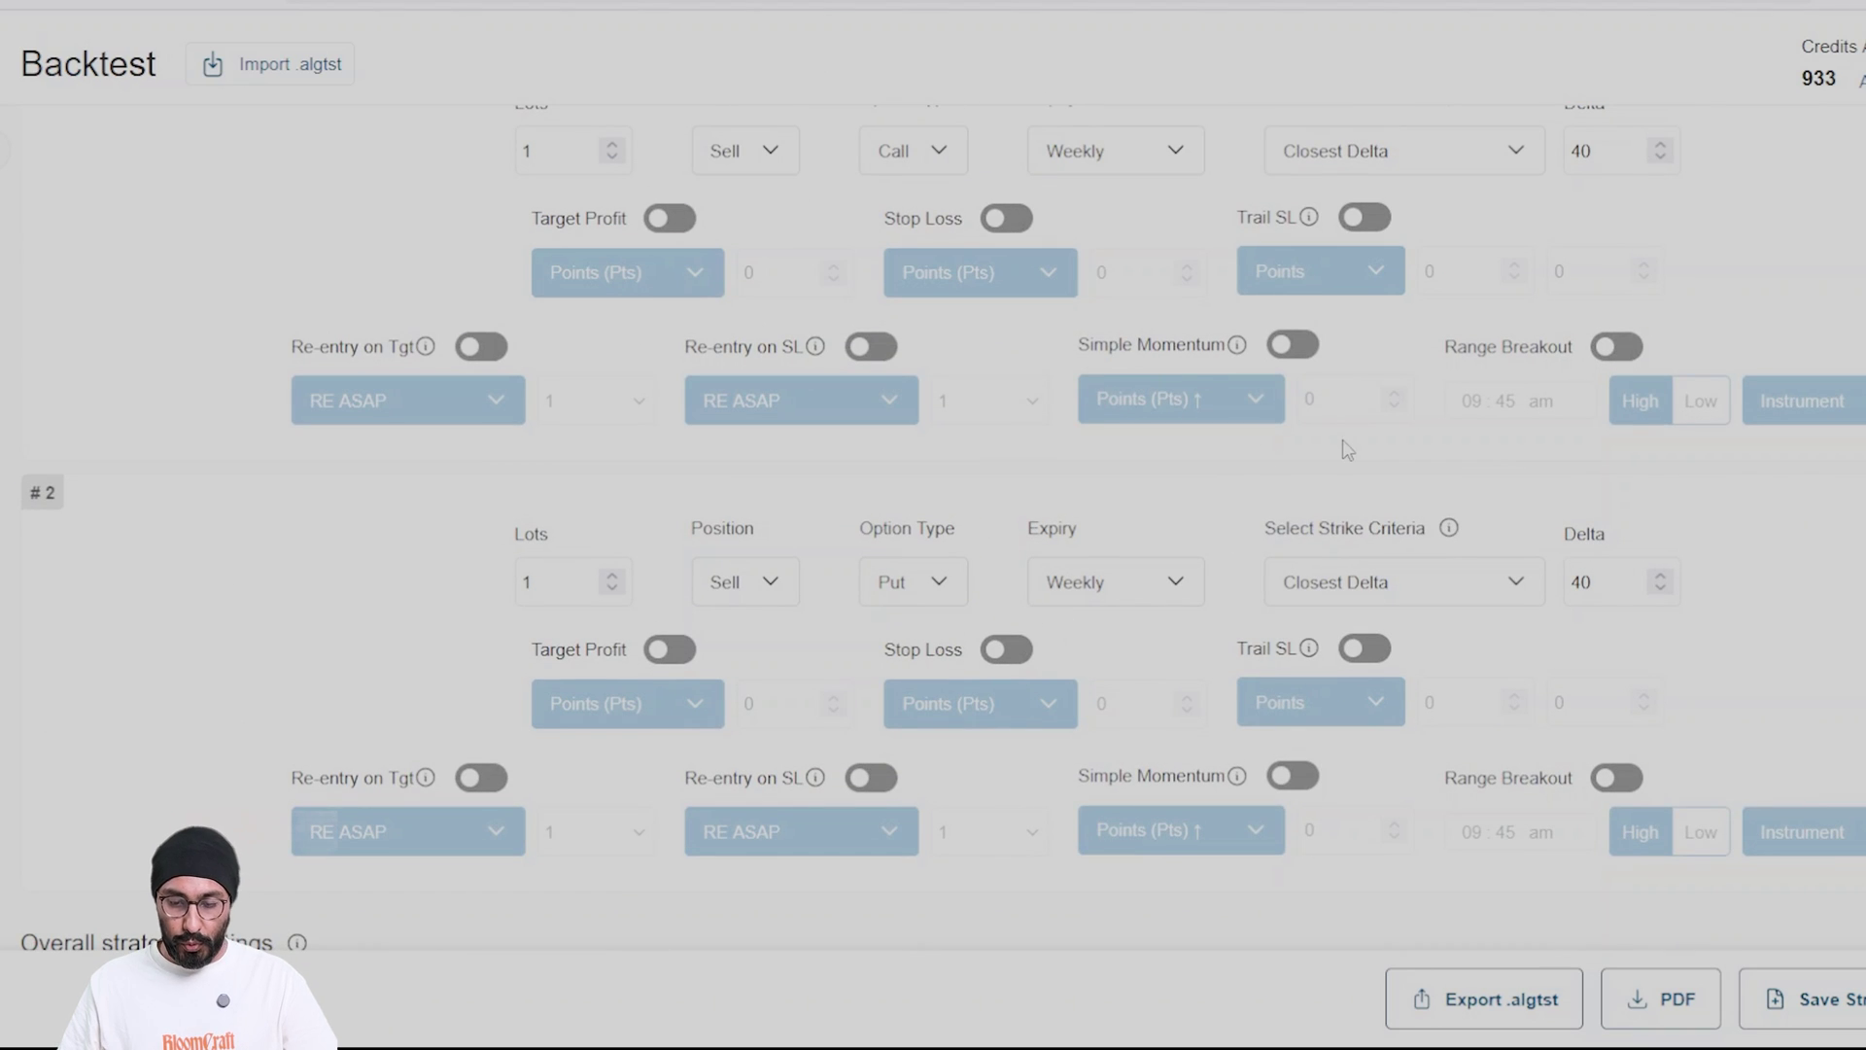
scroll(1571, 379, "down", 5)
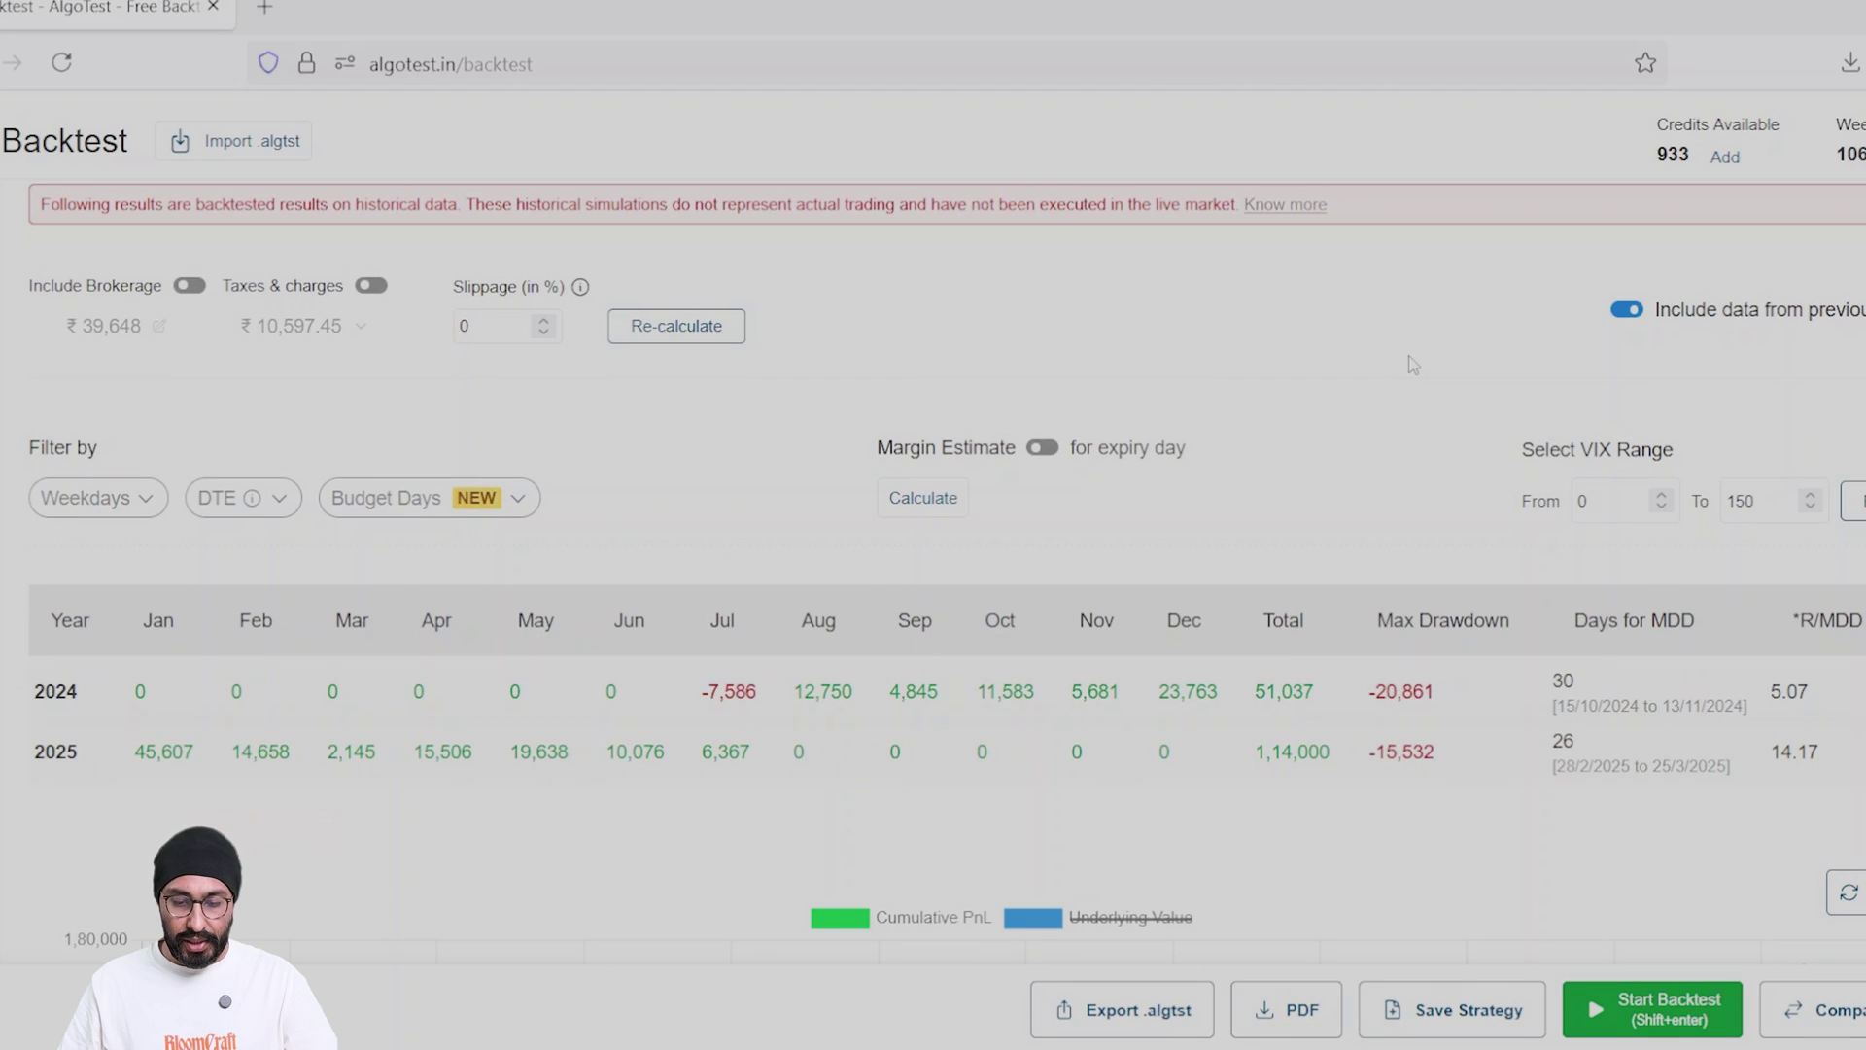
scroll(1412, 364, "down", 6)
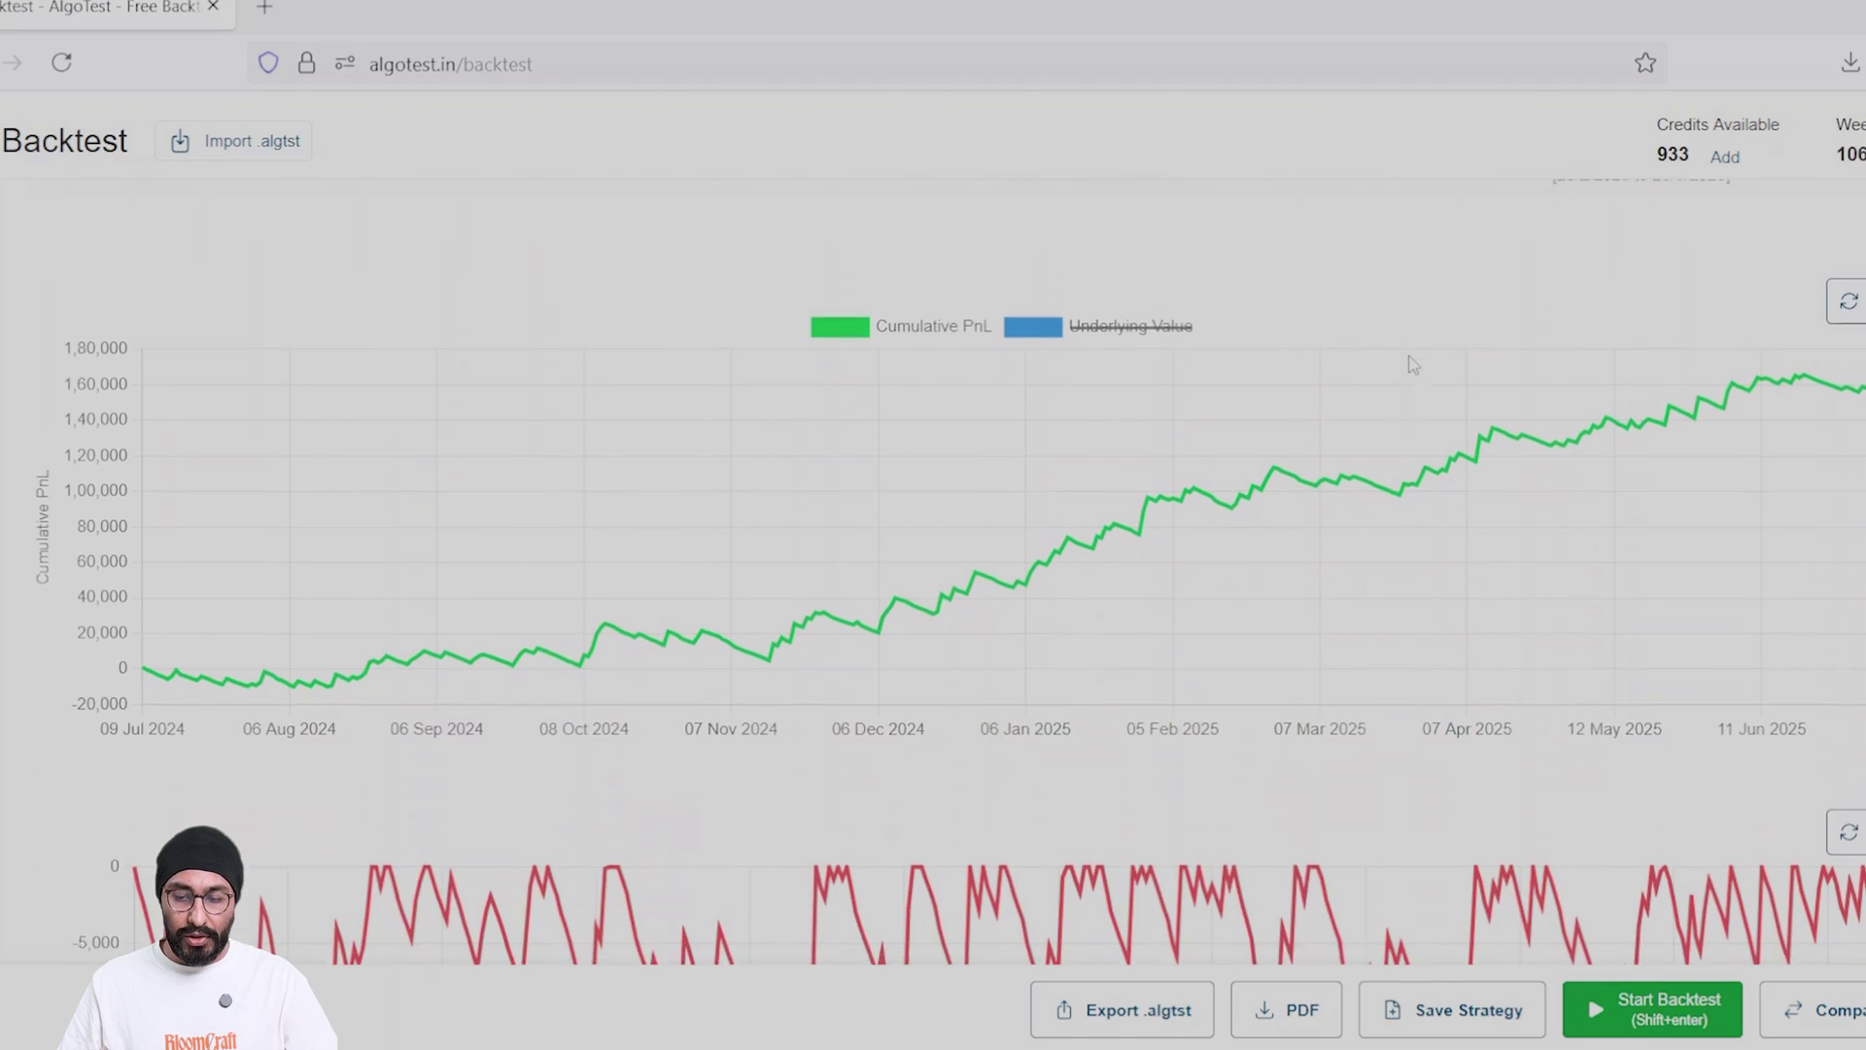
scroll(1413, 365, "down", 5)
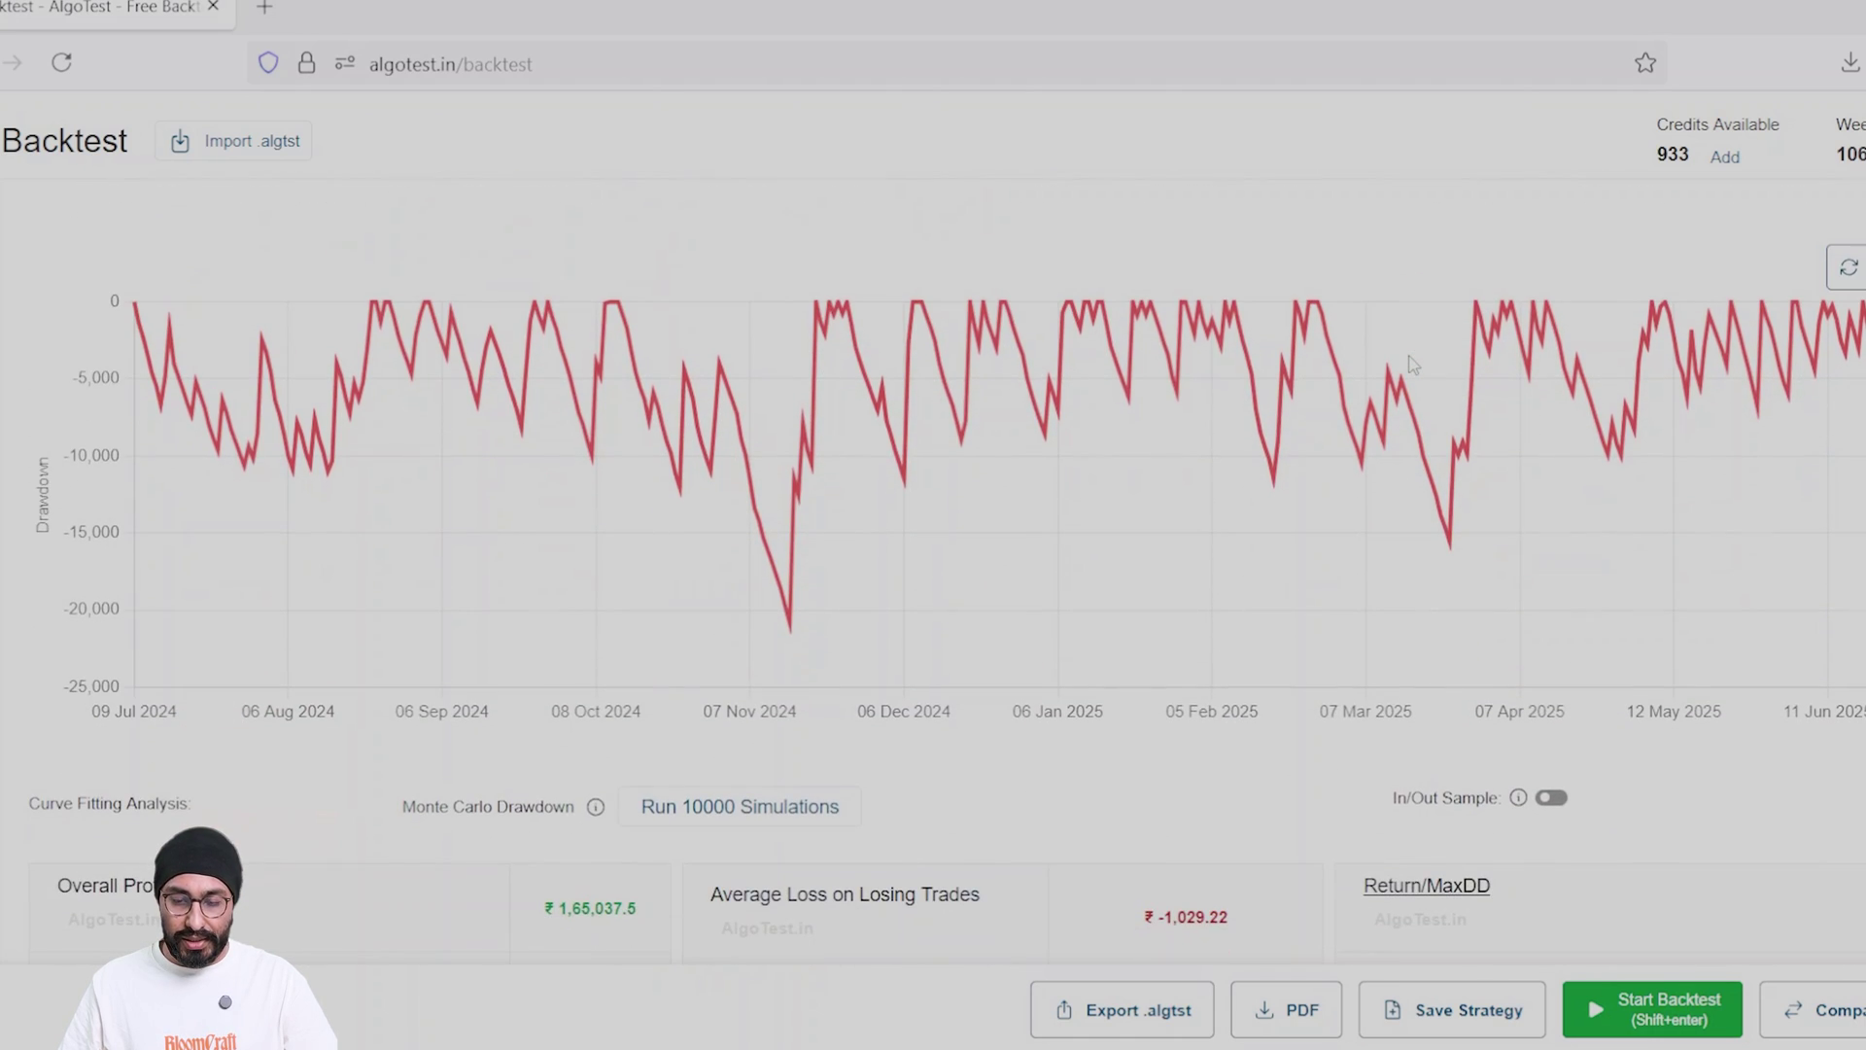
scroll(1412, 364, "down", 6)
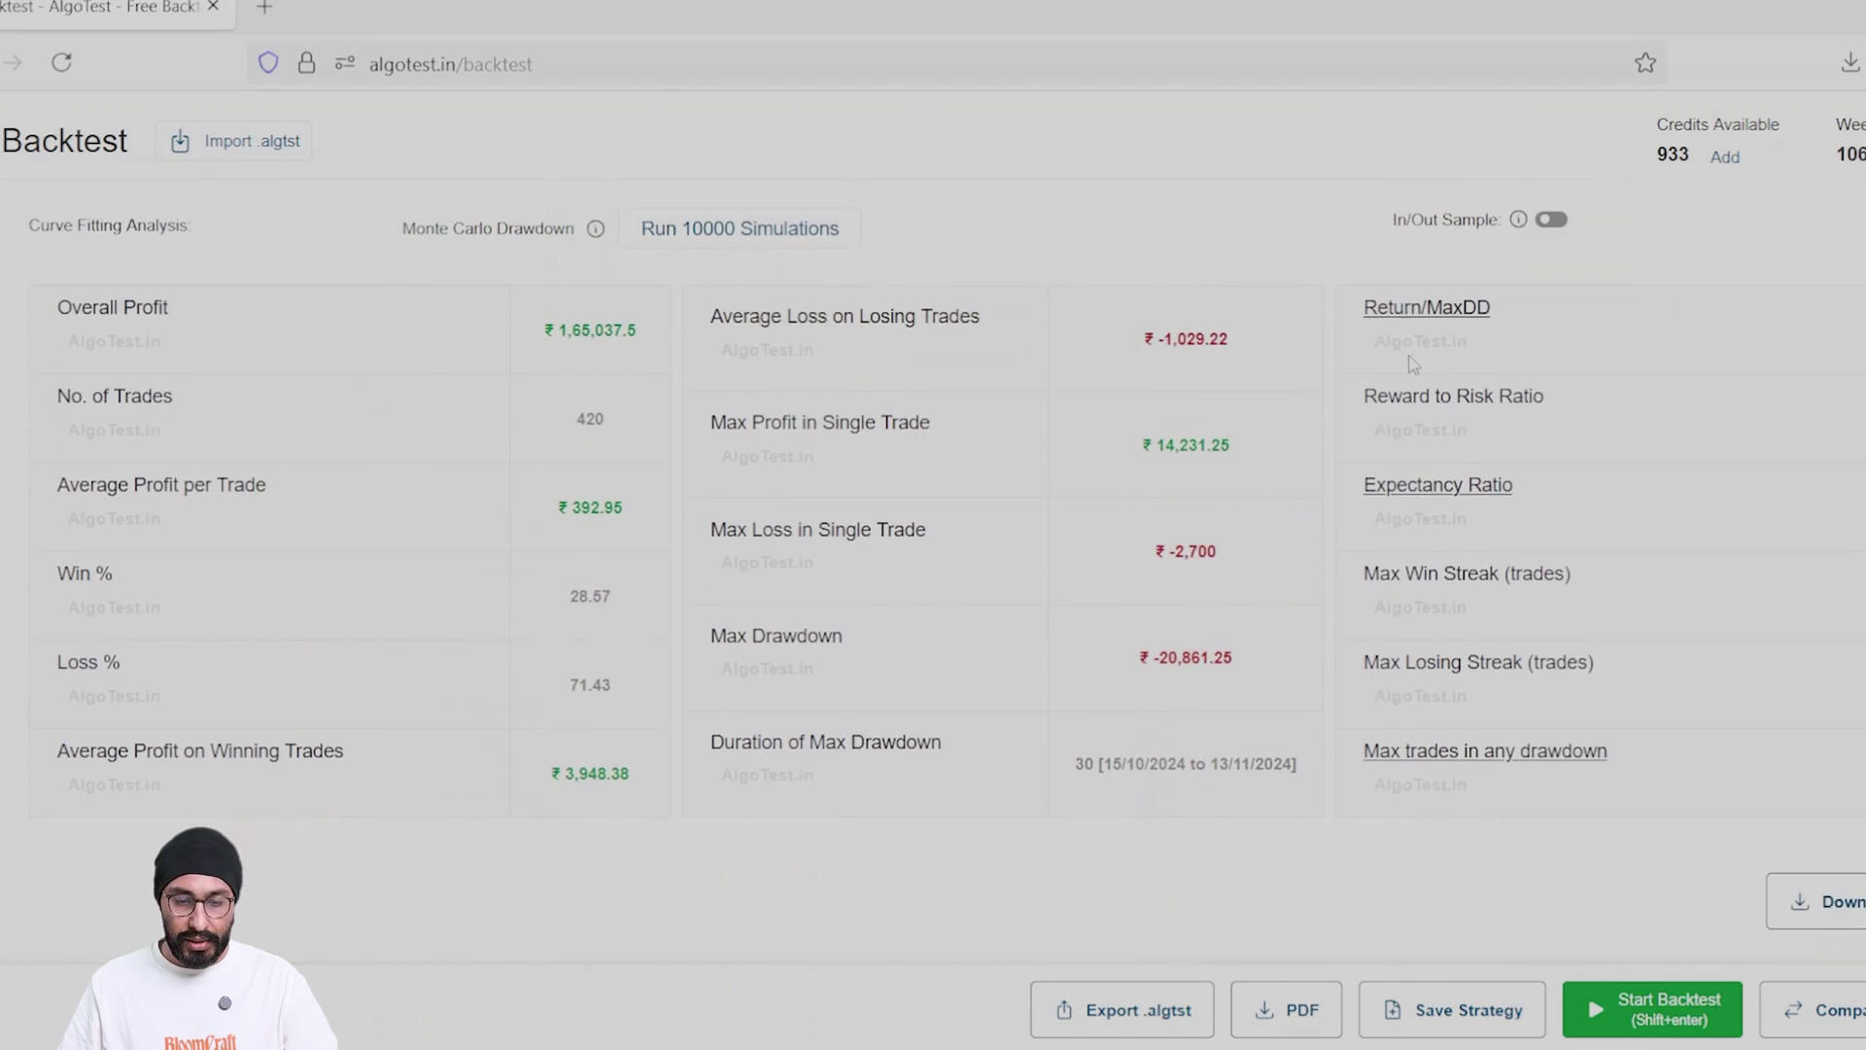
scroll(1412, 364, "up", 16)
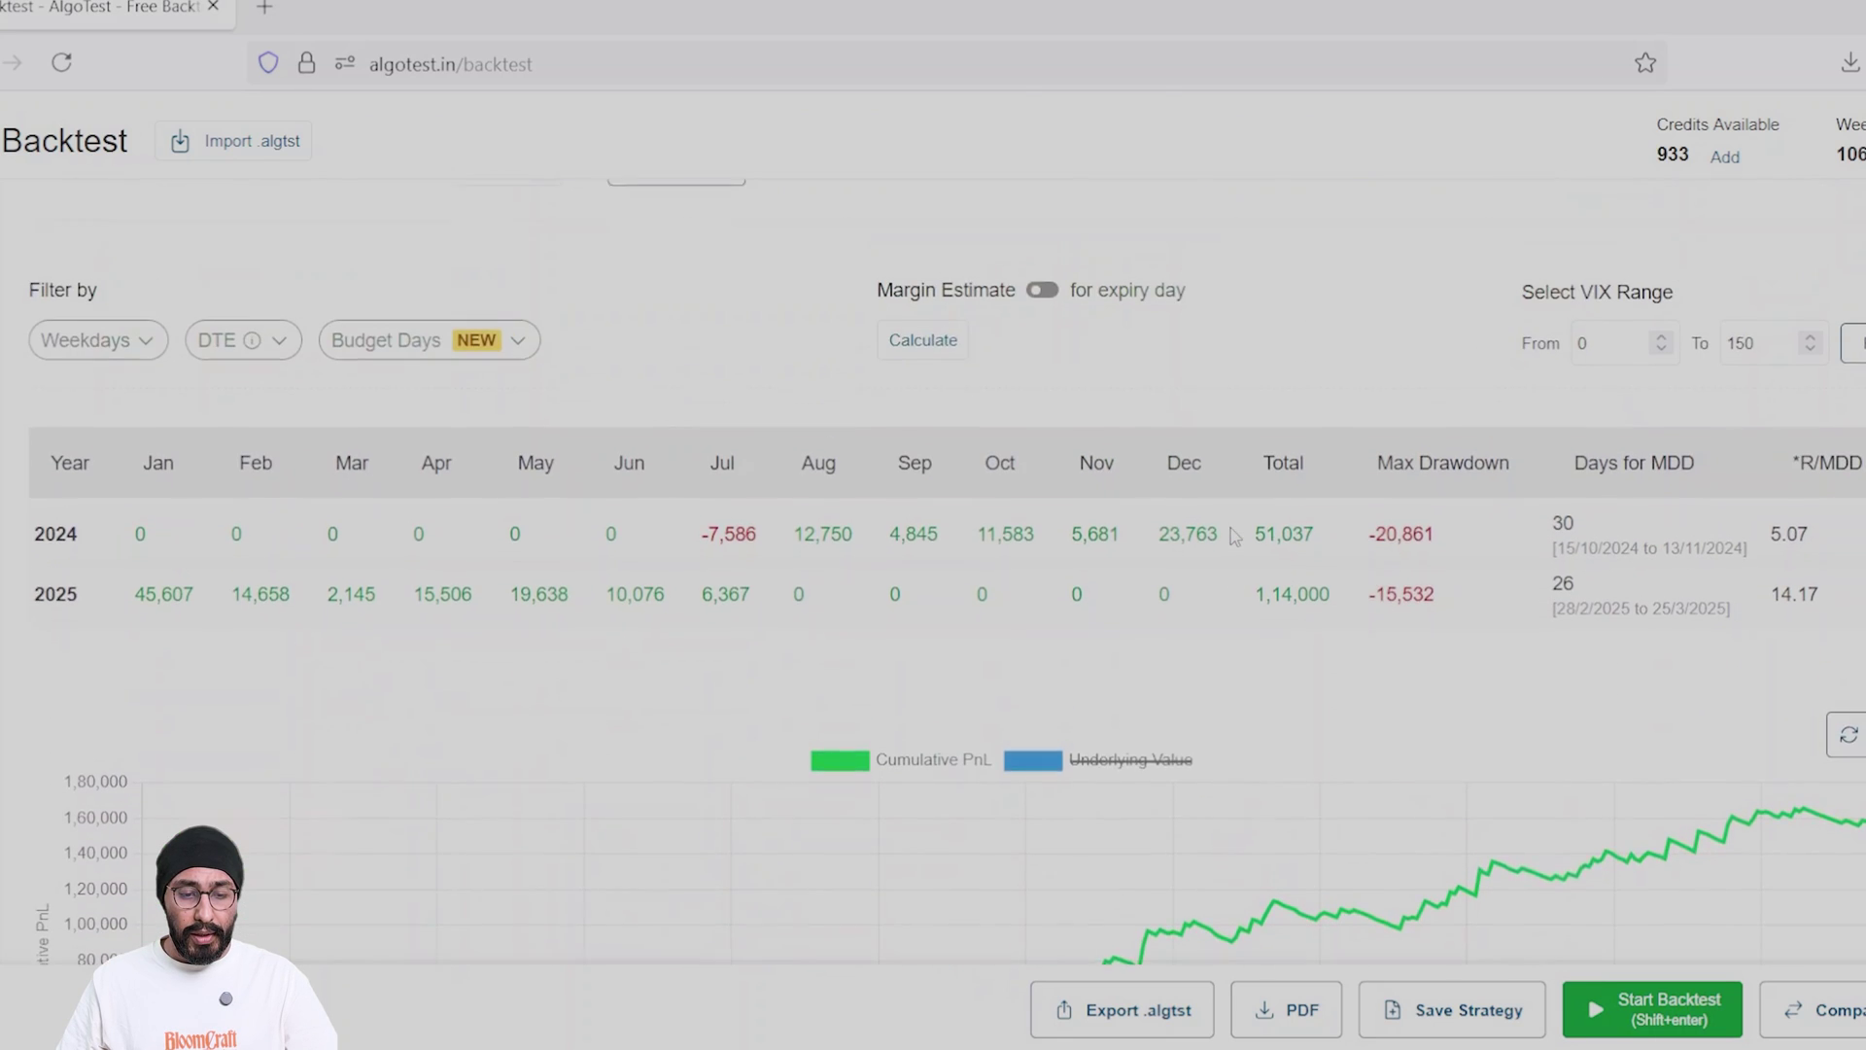
left_click(228, 500)
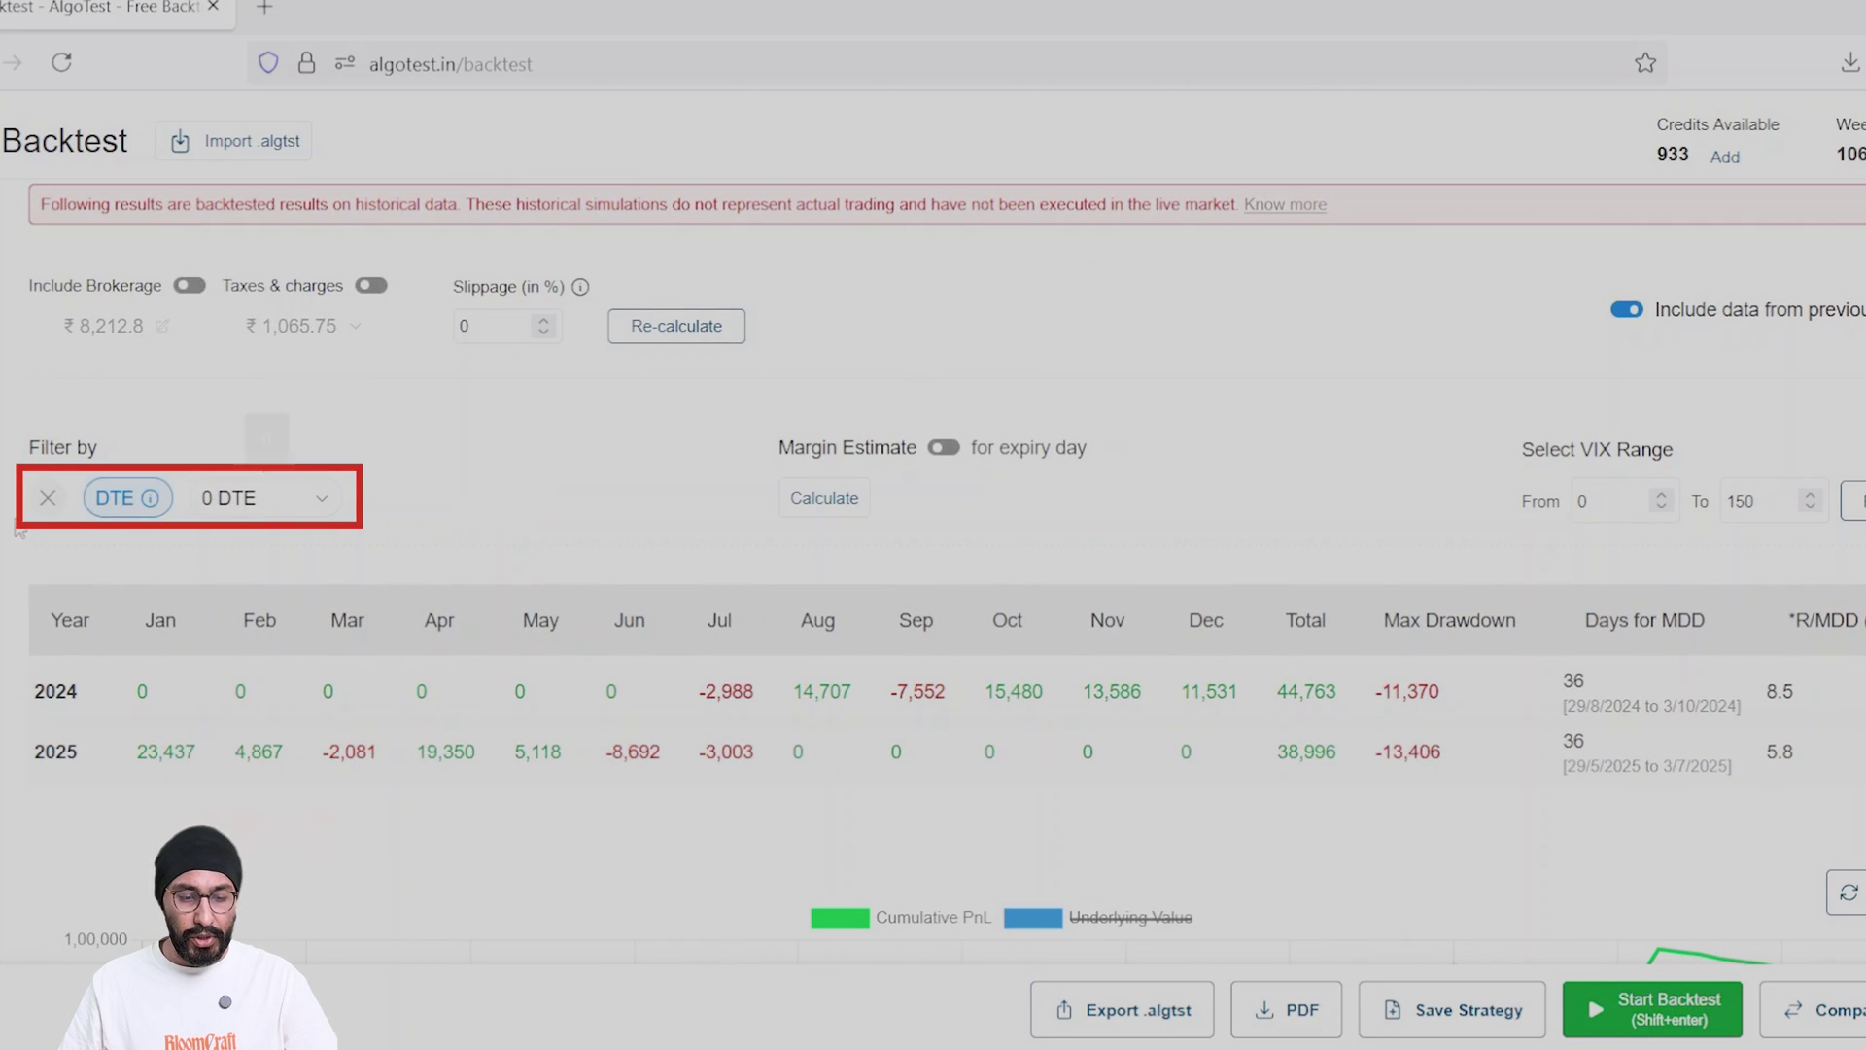
left_click(49, 498)
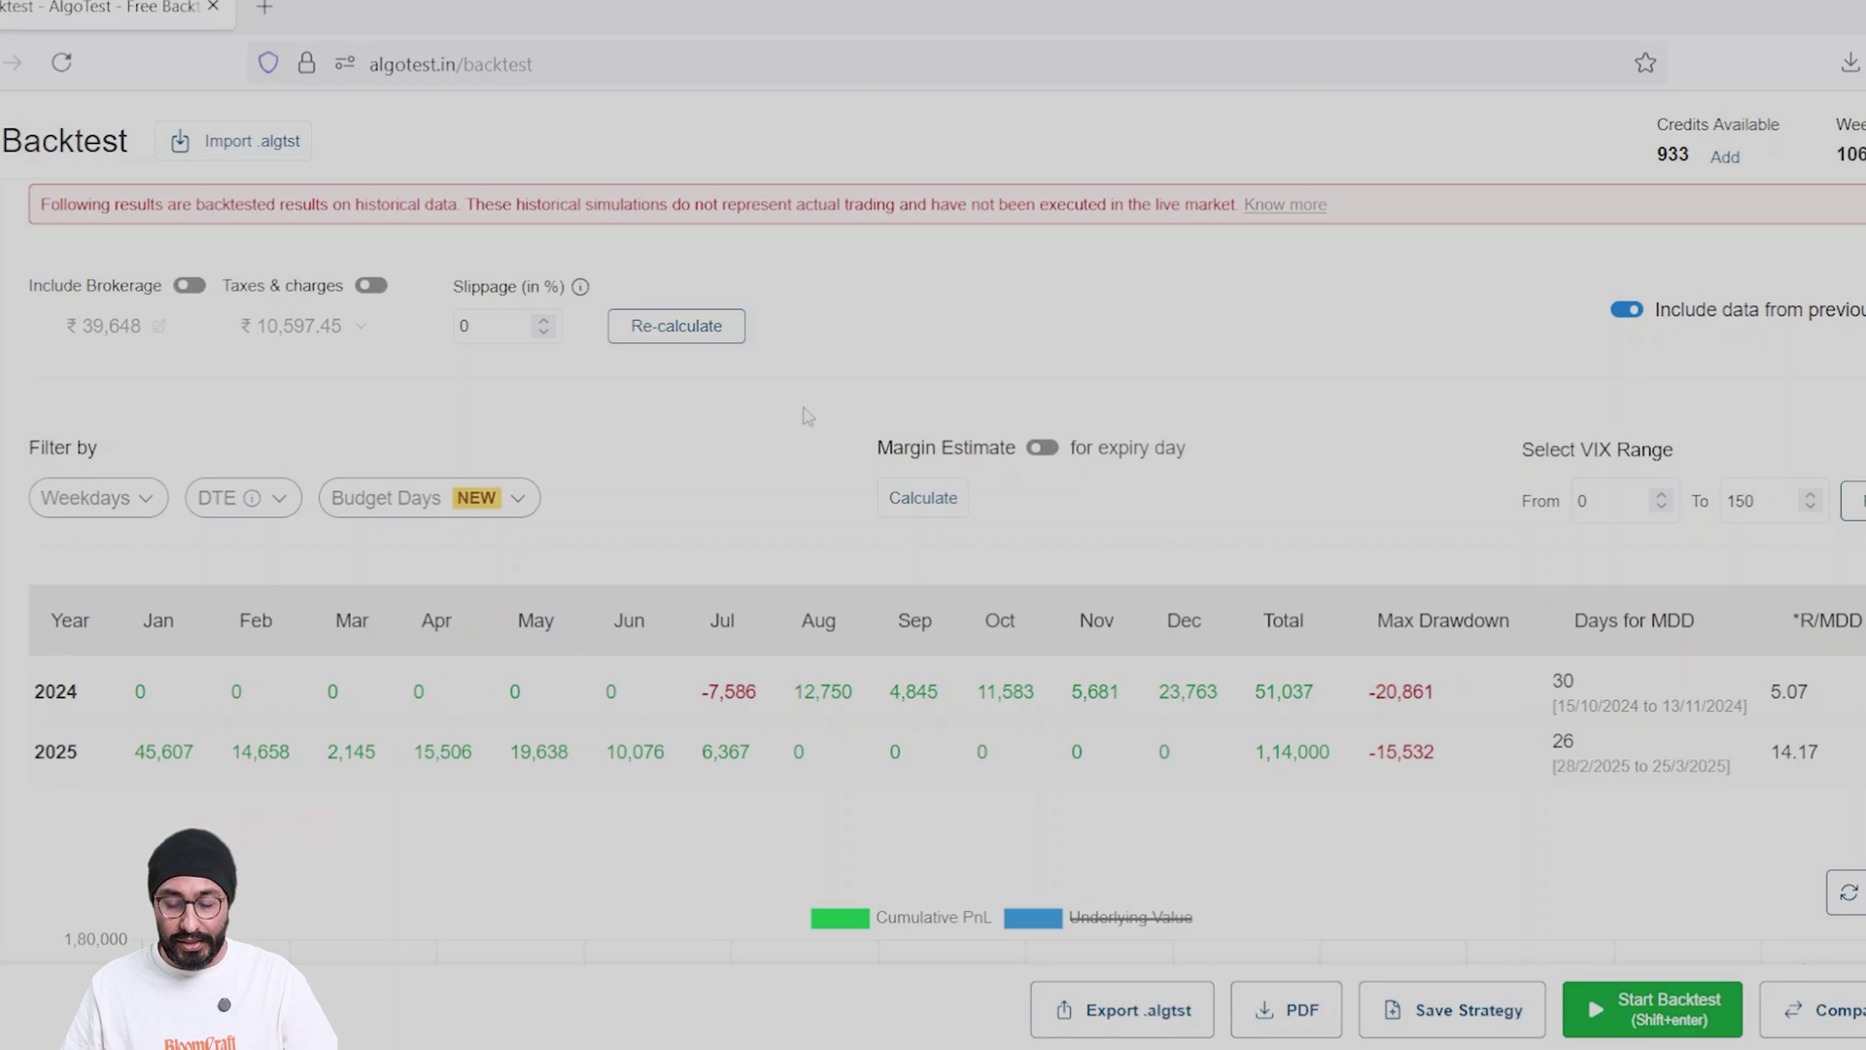
- Change leg #1's strike criteria to Delta Range
scroll(806, 416, "up", 15)
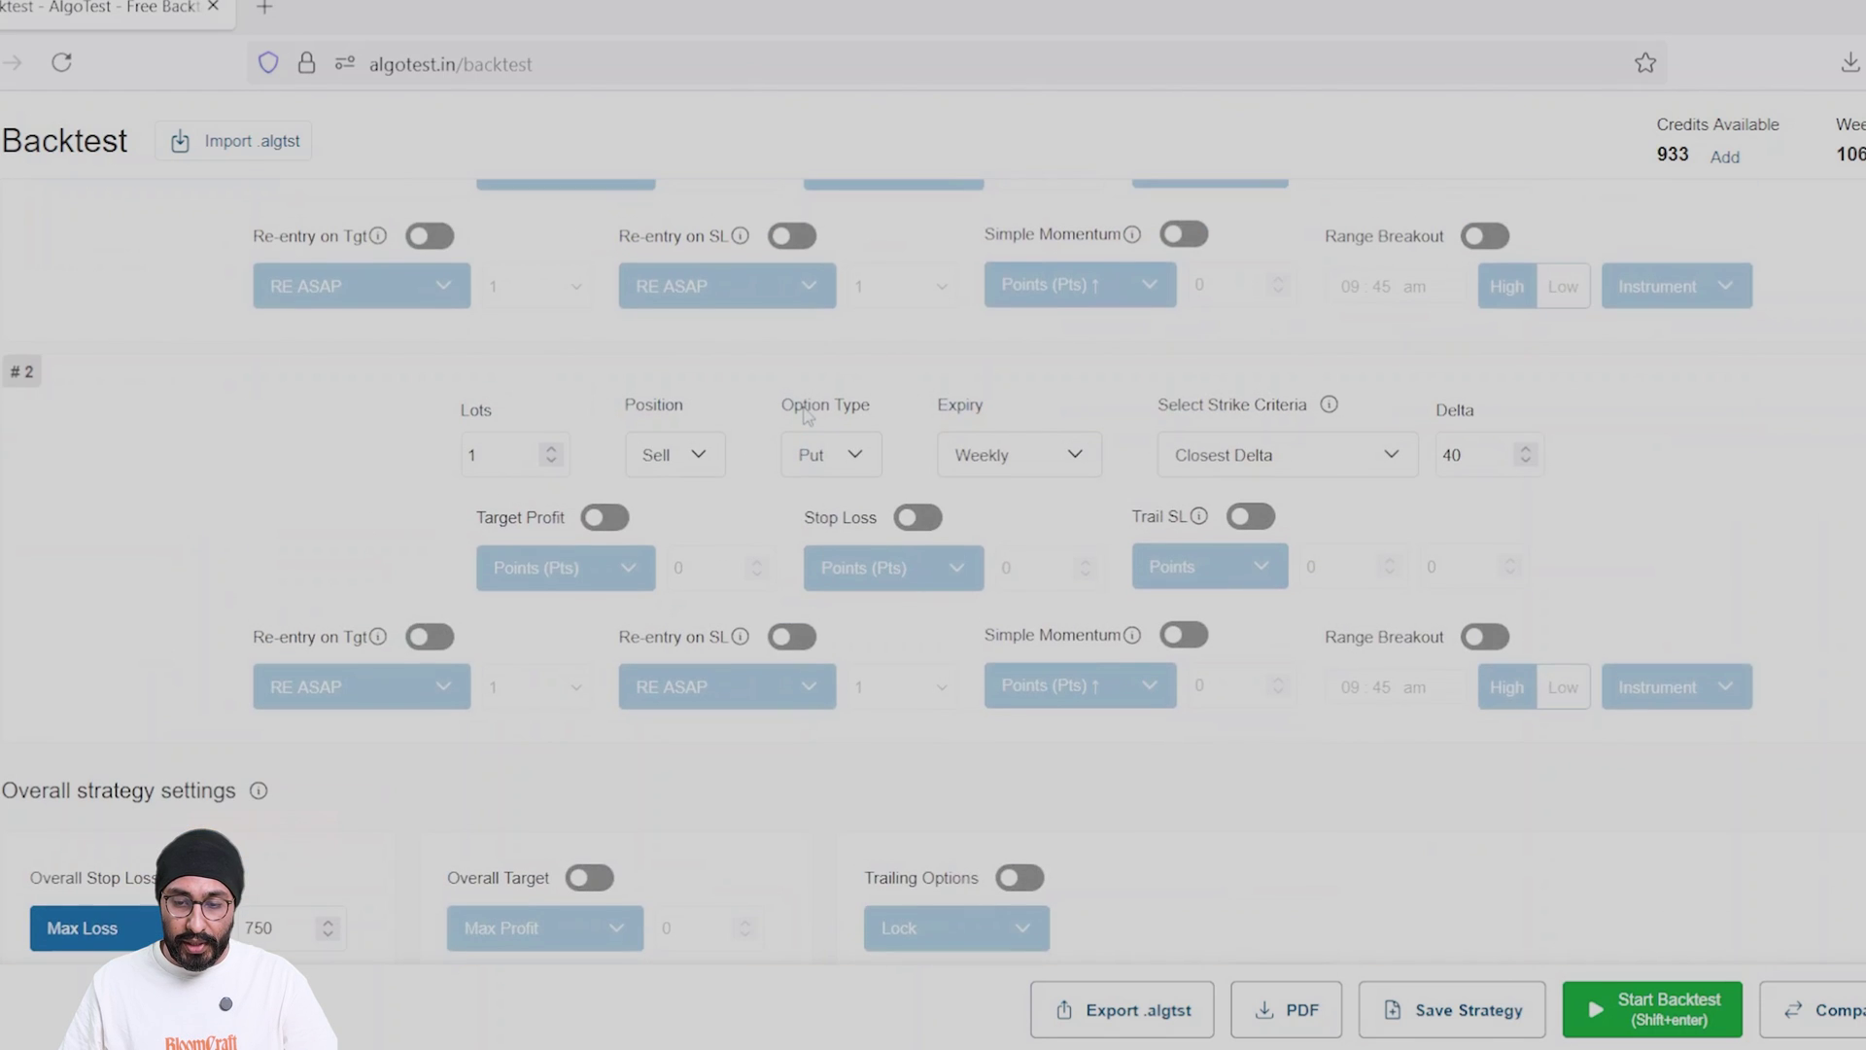
scroll(805, 416, "up", 5)
left_click(1339, 634)
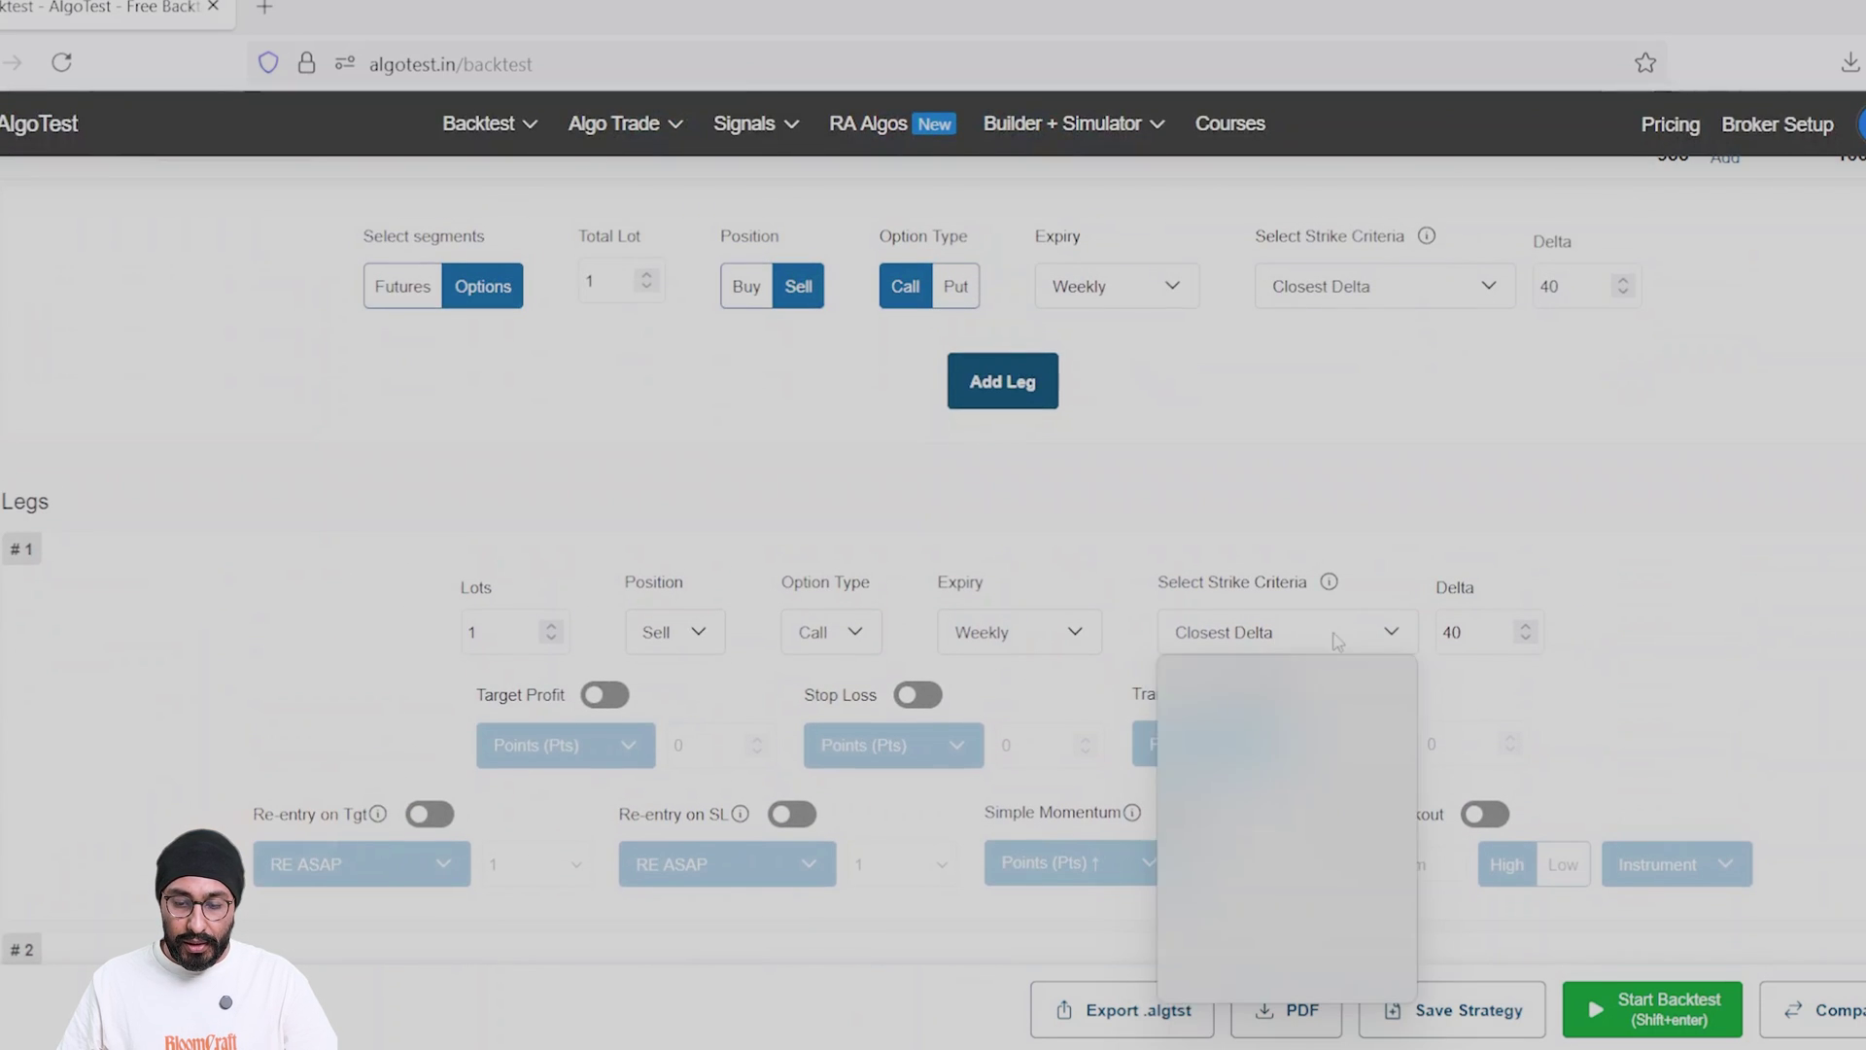
left_click(1263, 983)
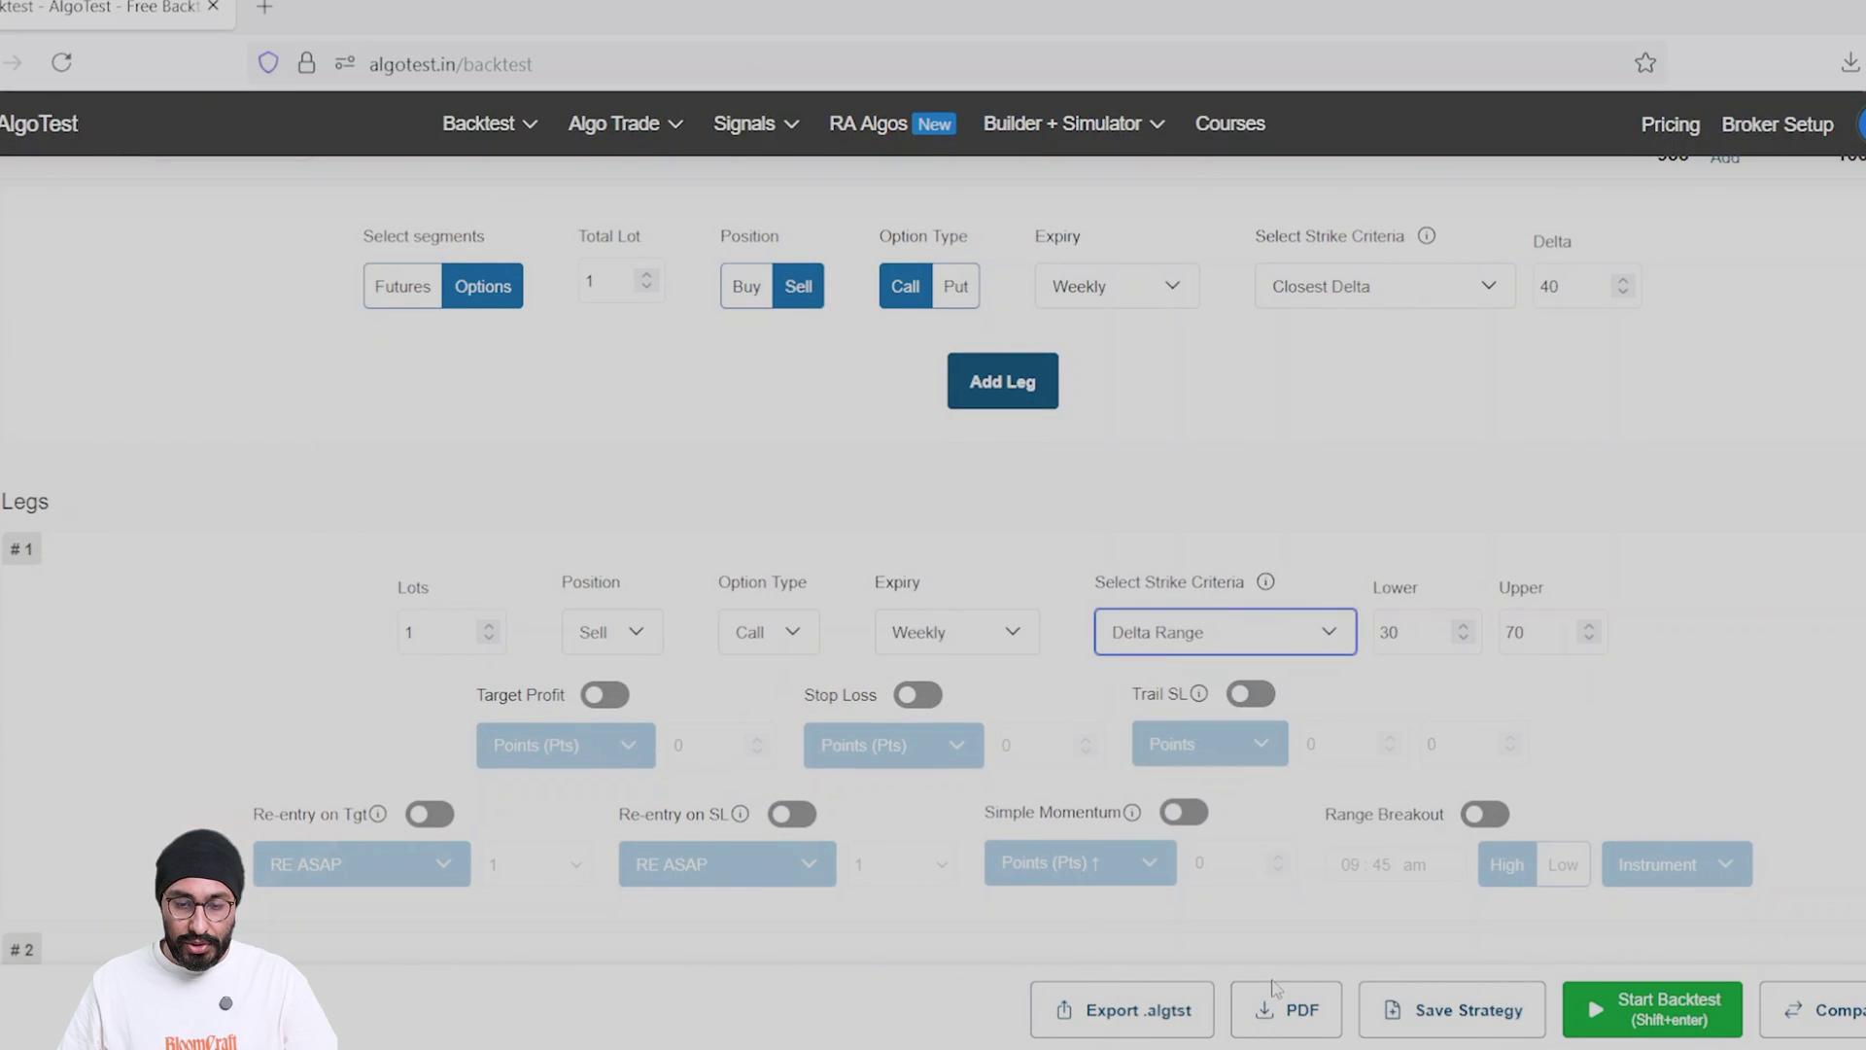
- Show the Saved Strategies sidebar with the 920Straddle folder expanded
scroll(368, 361, "up", 5)
left_click(5, 221)
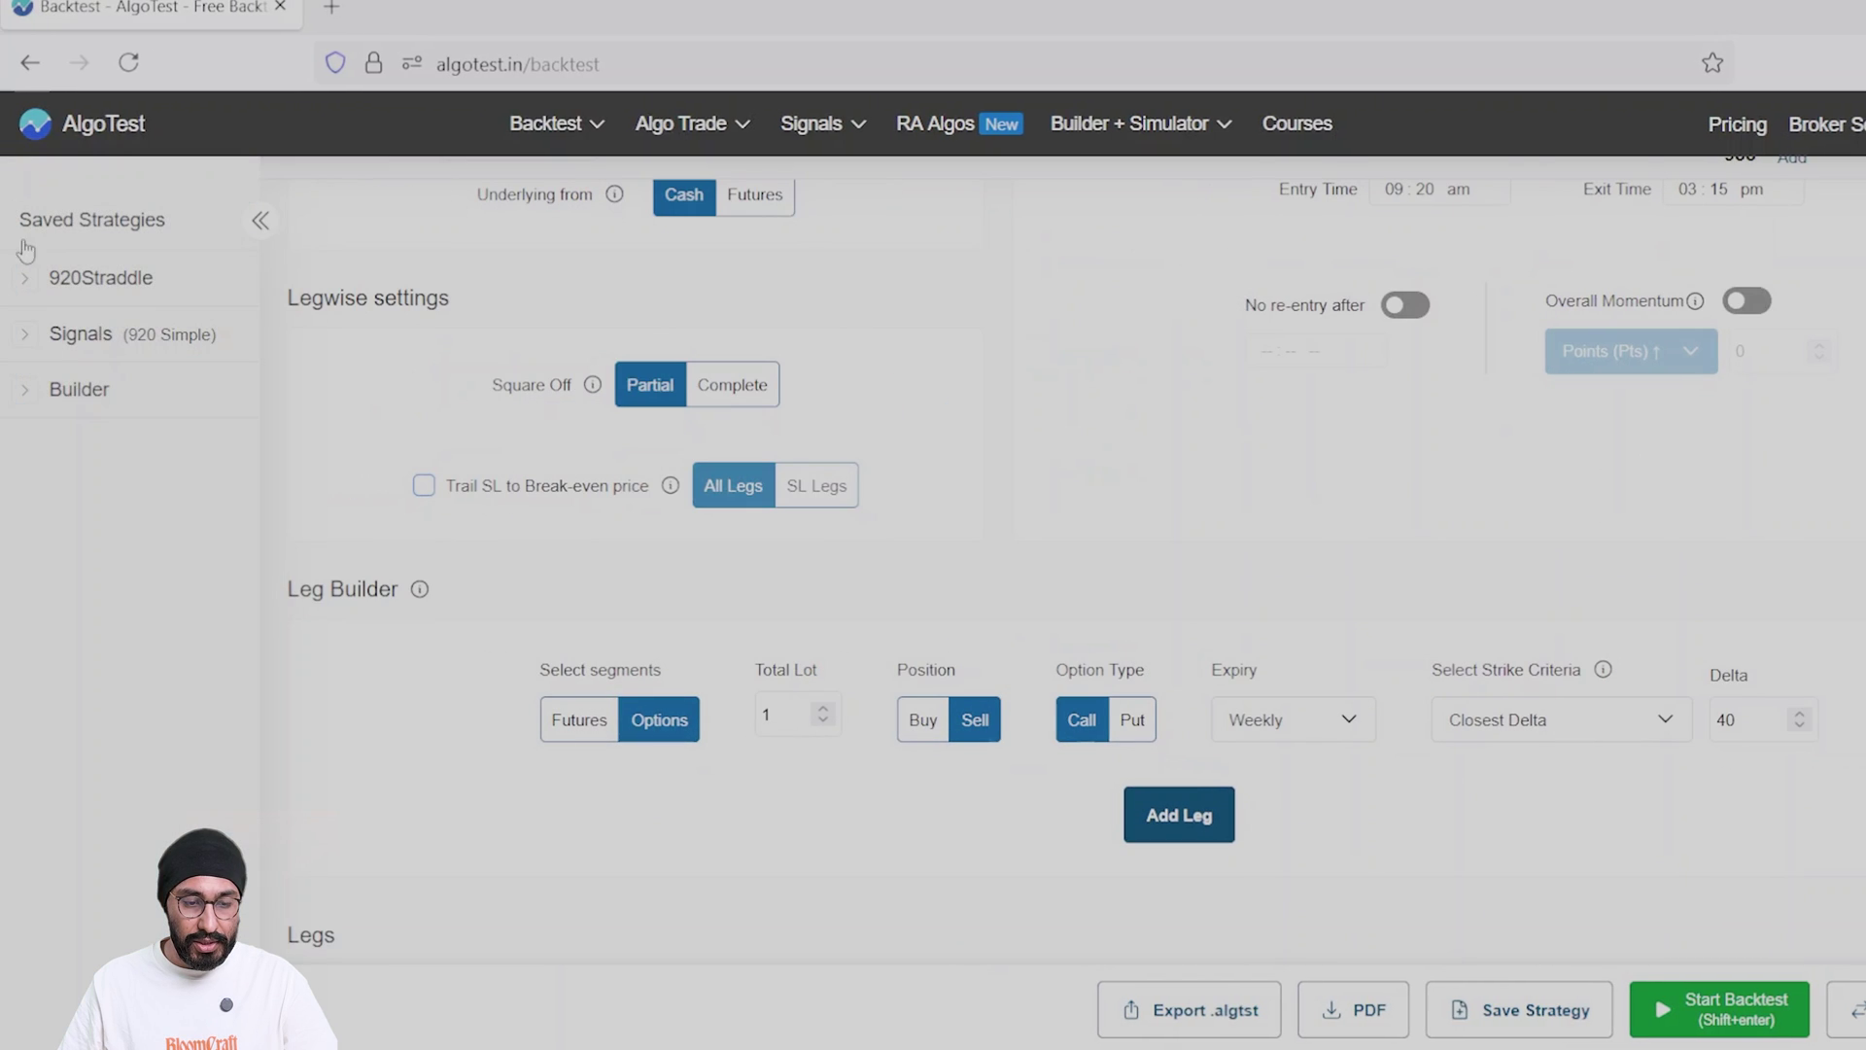
left_click(153, 287)
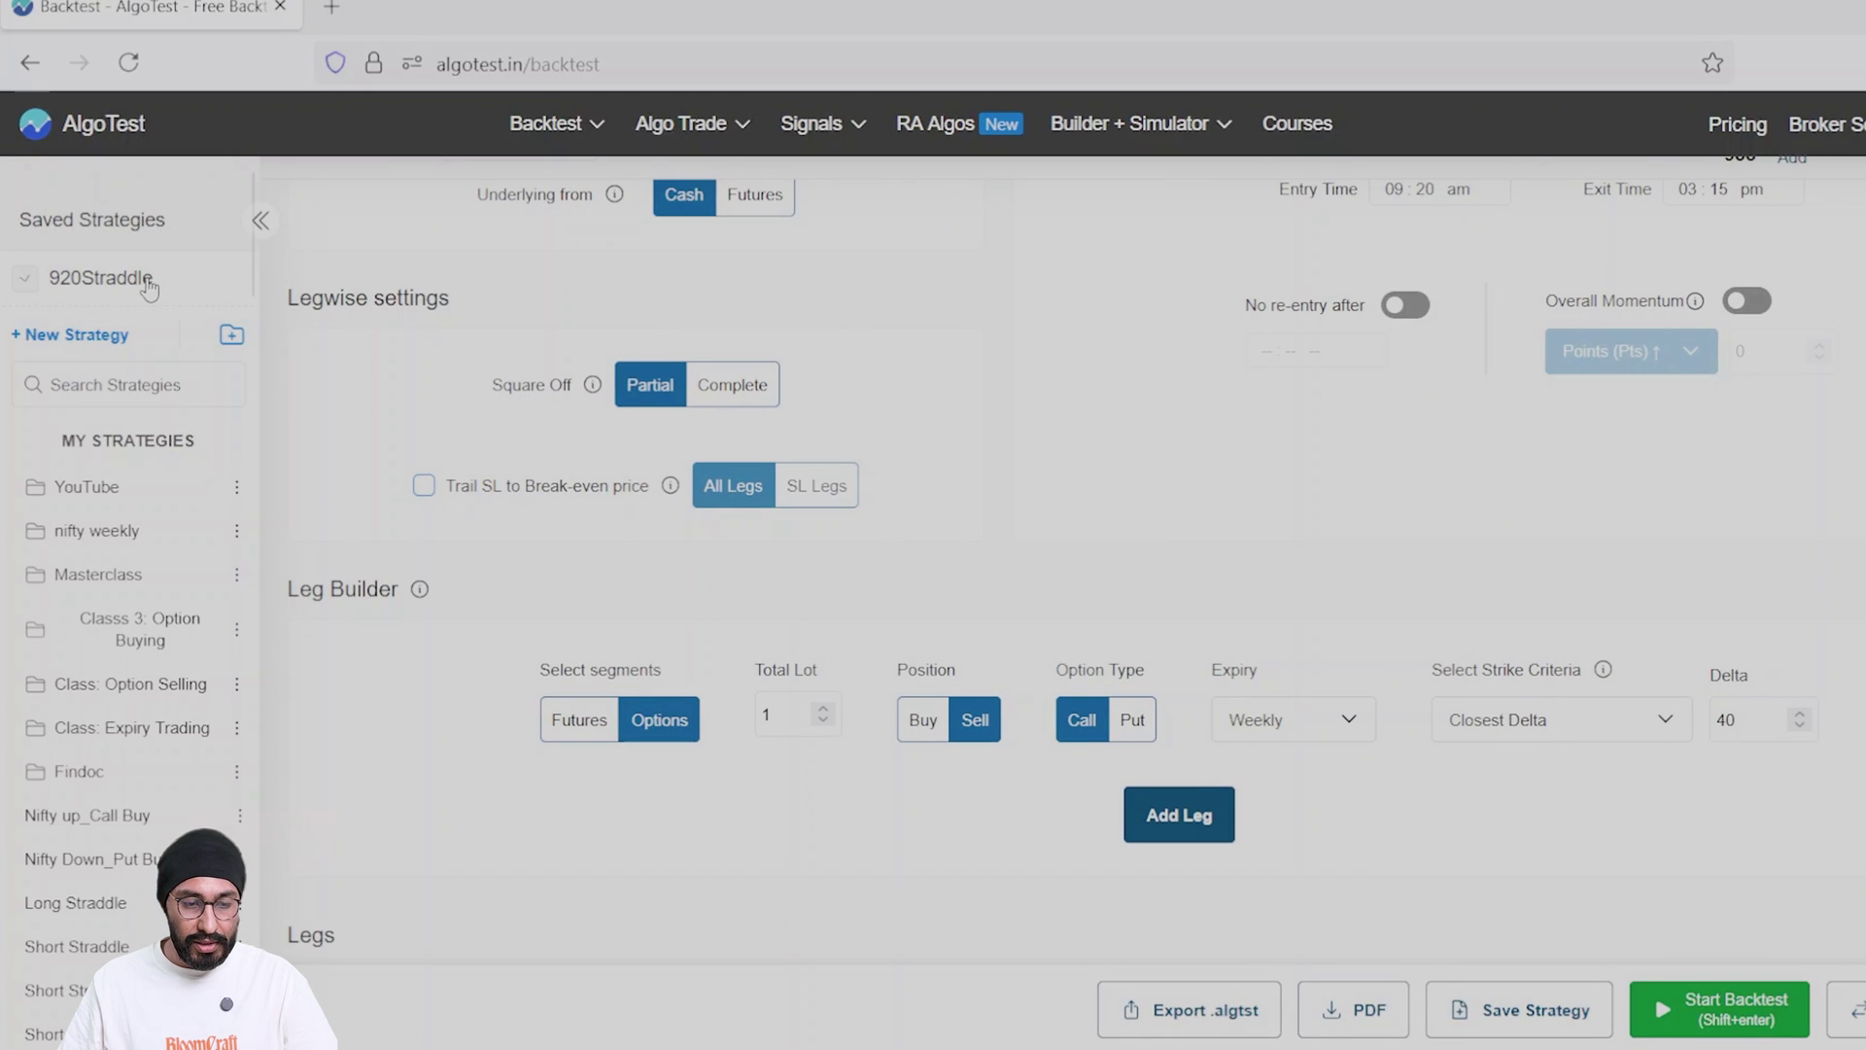
- Start a new strategy with entry time 09:20
left_click(94, 340)
scroll(896, 470, "down", 2)
left_click(1359, 298)
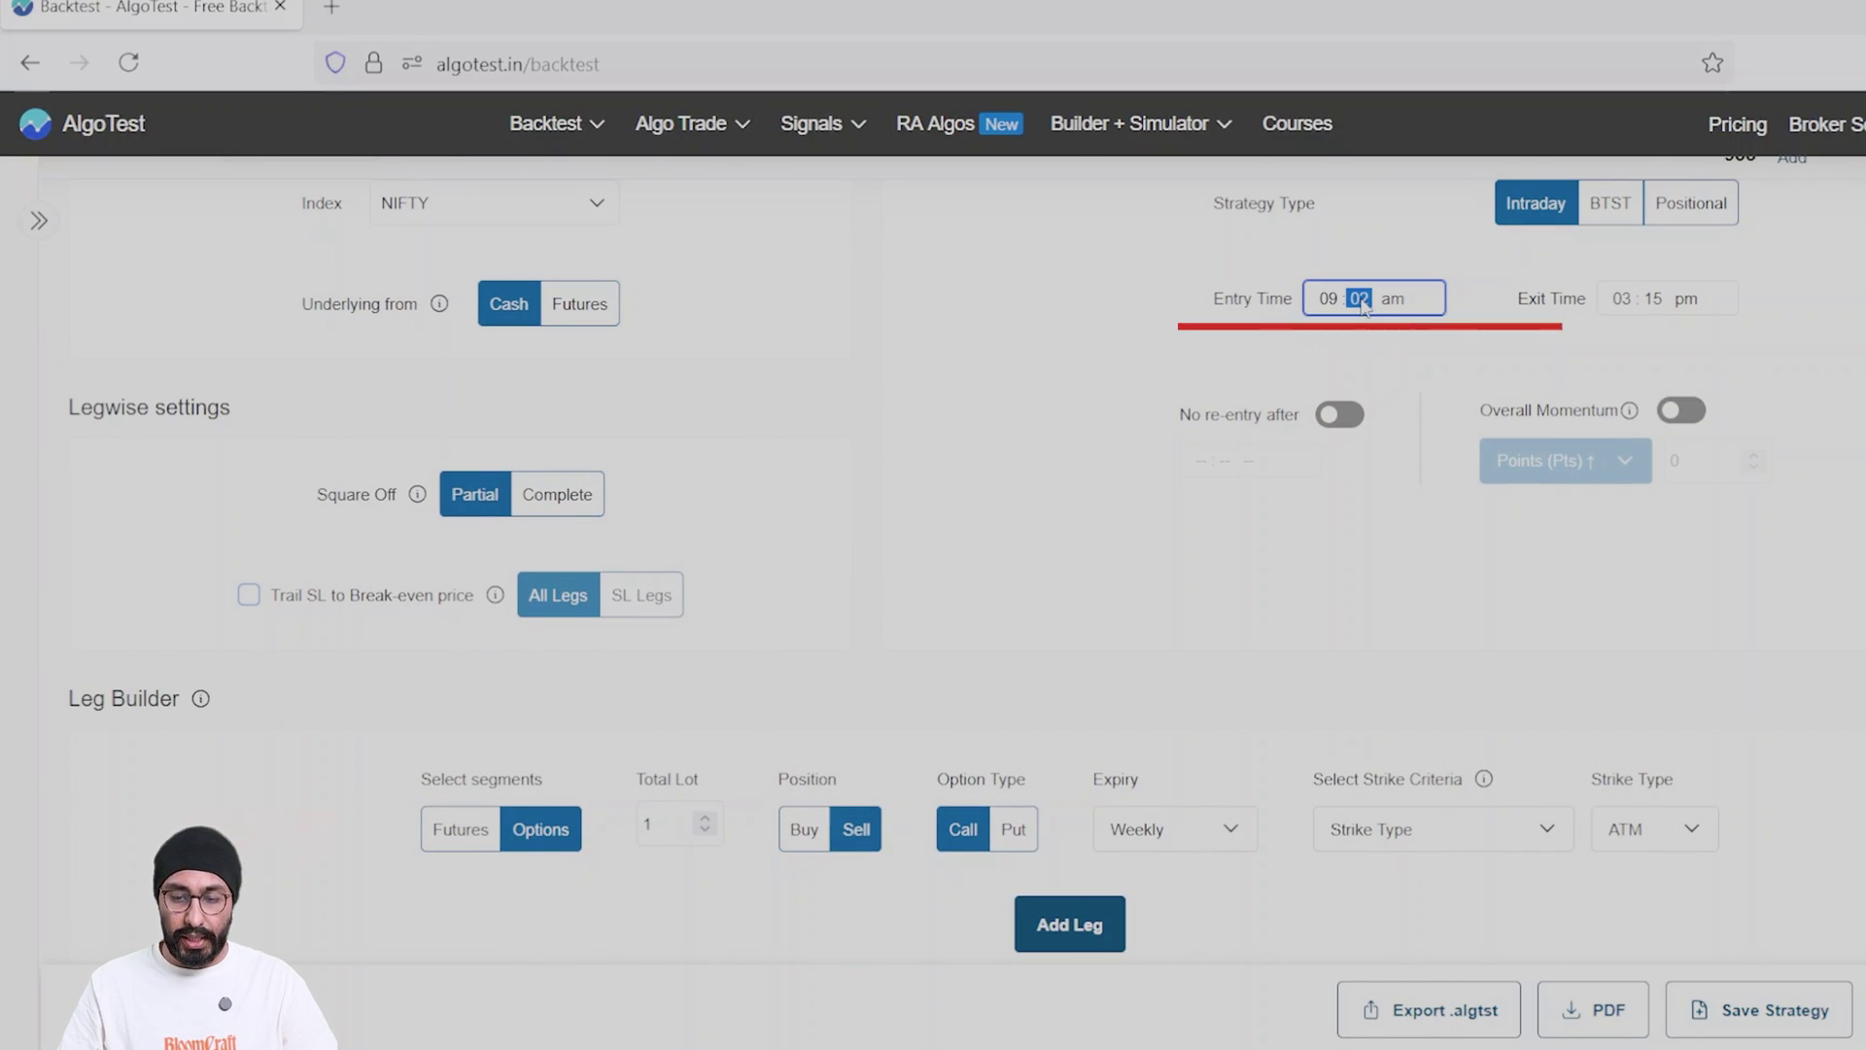
type("20")
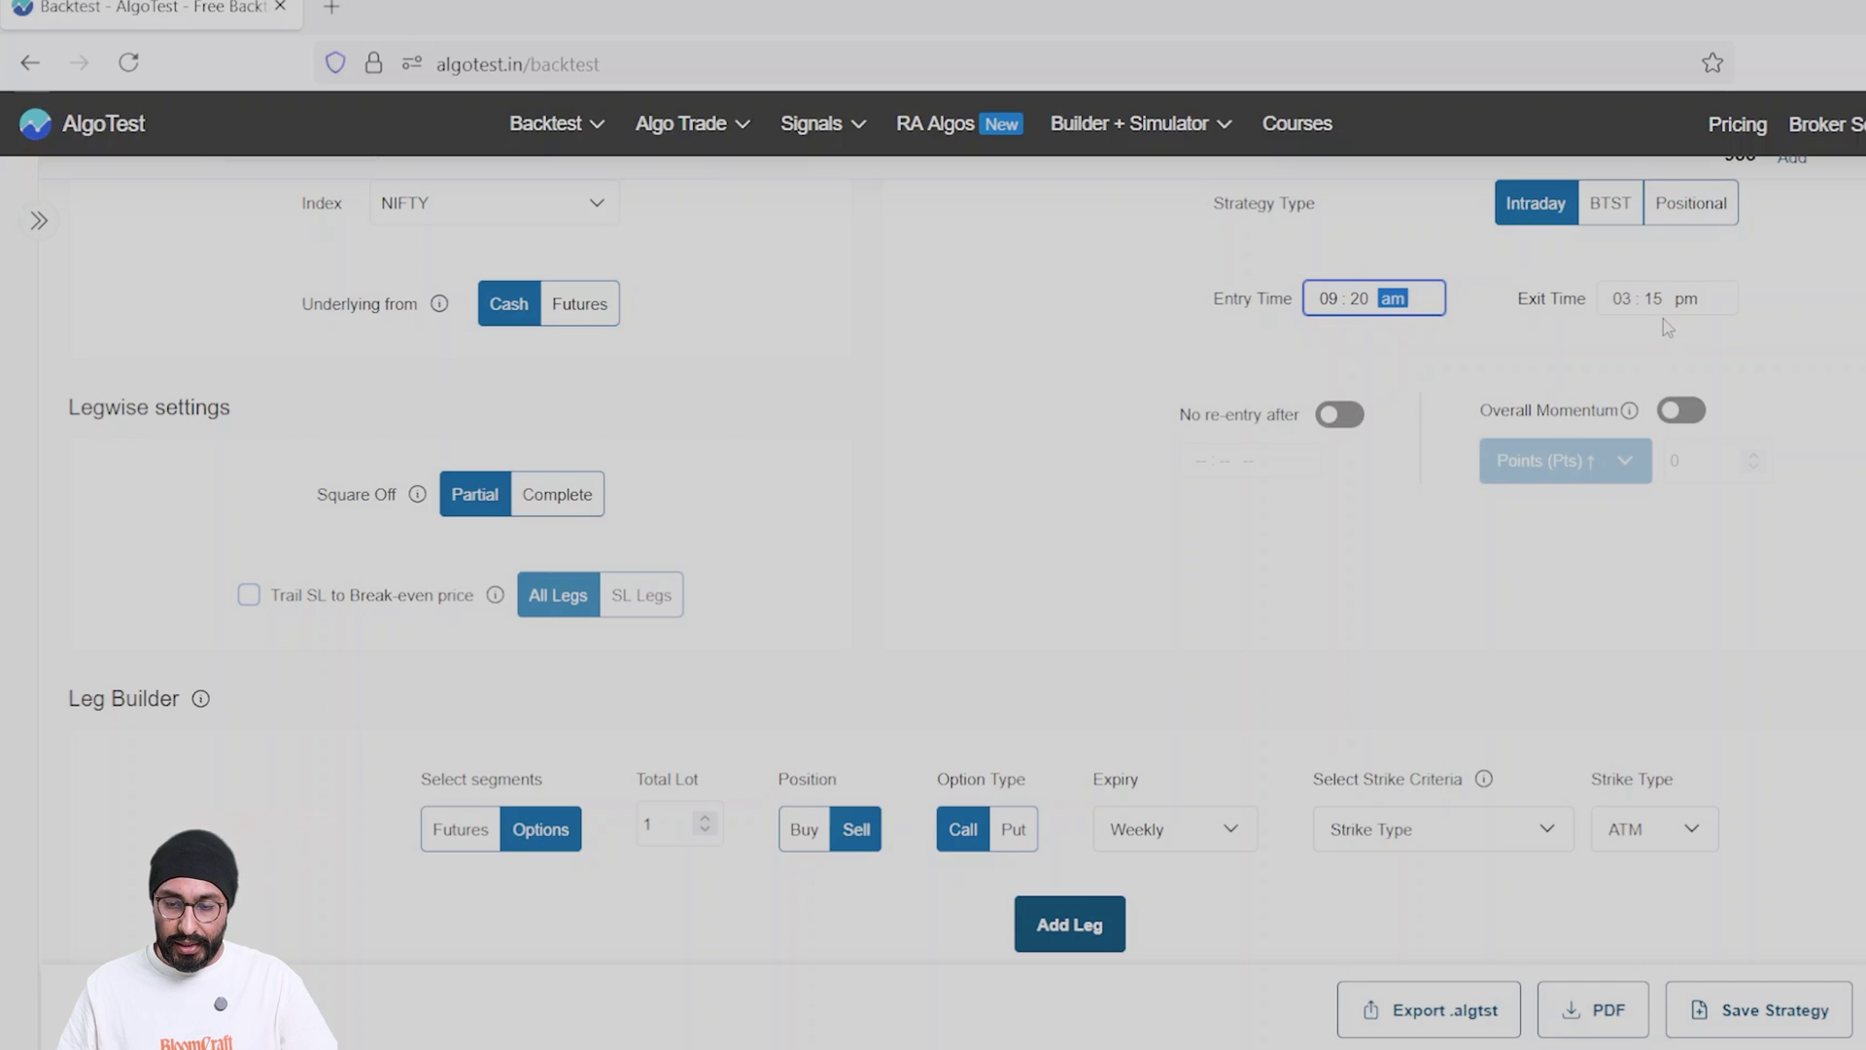
- Set the leg's strike criteria to Delta Range, lower 40 and upper 45
scroll(1555, 438, "down", 4)
left_click(1439, 396)
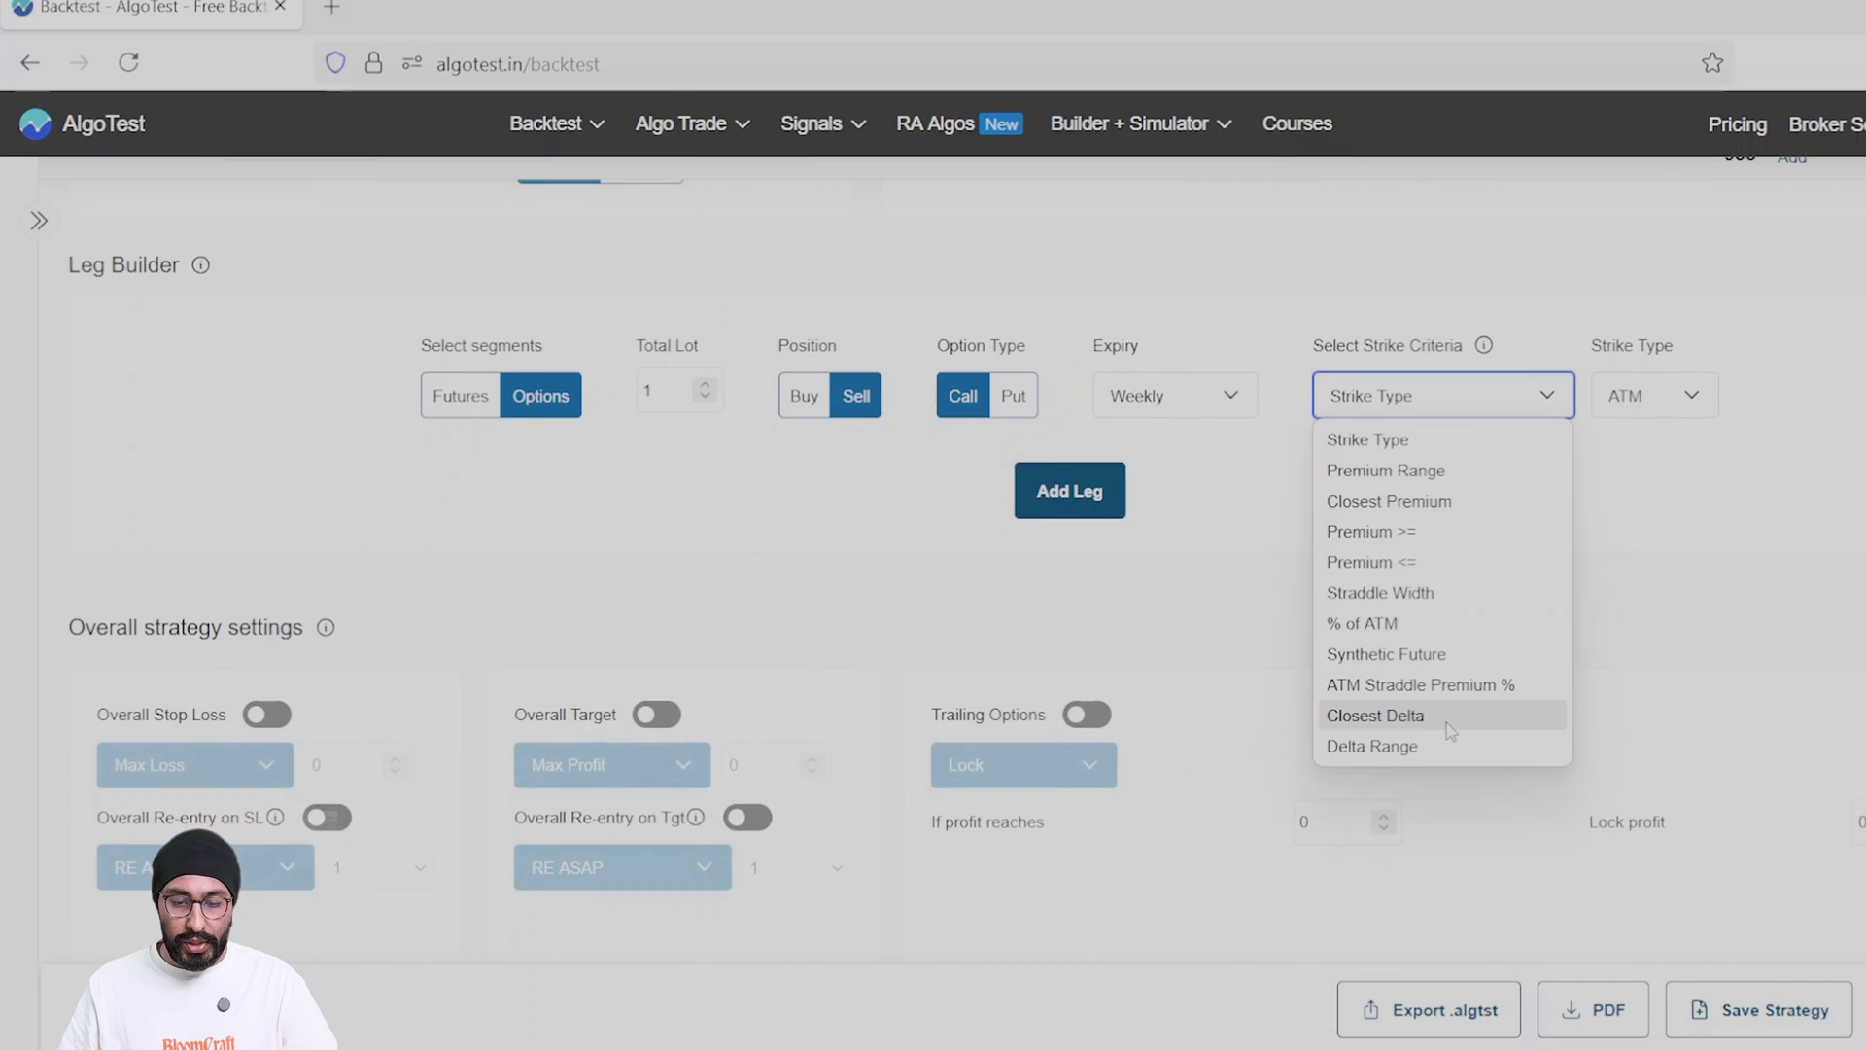
left_click(1413, 748)
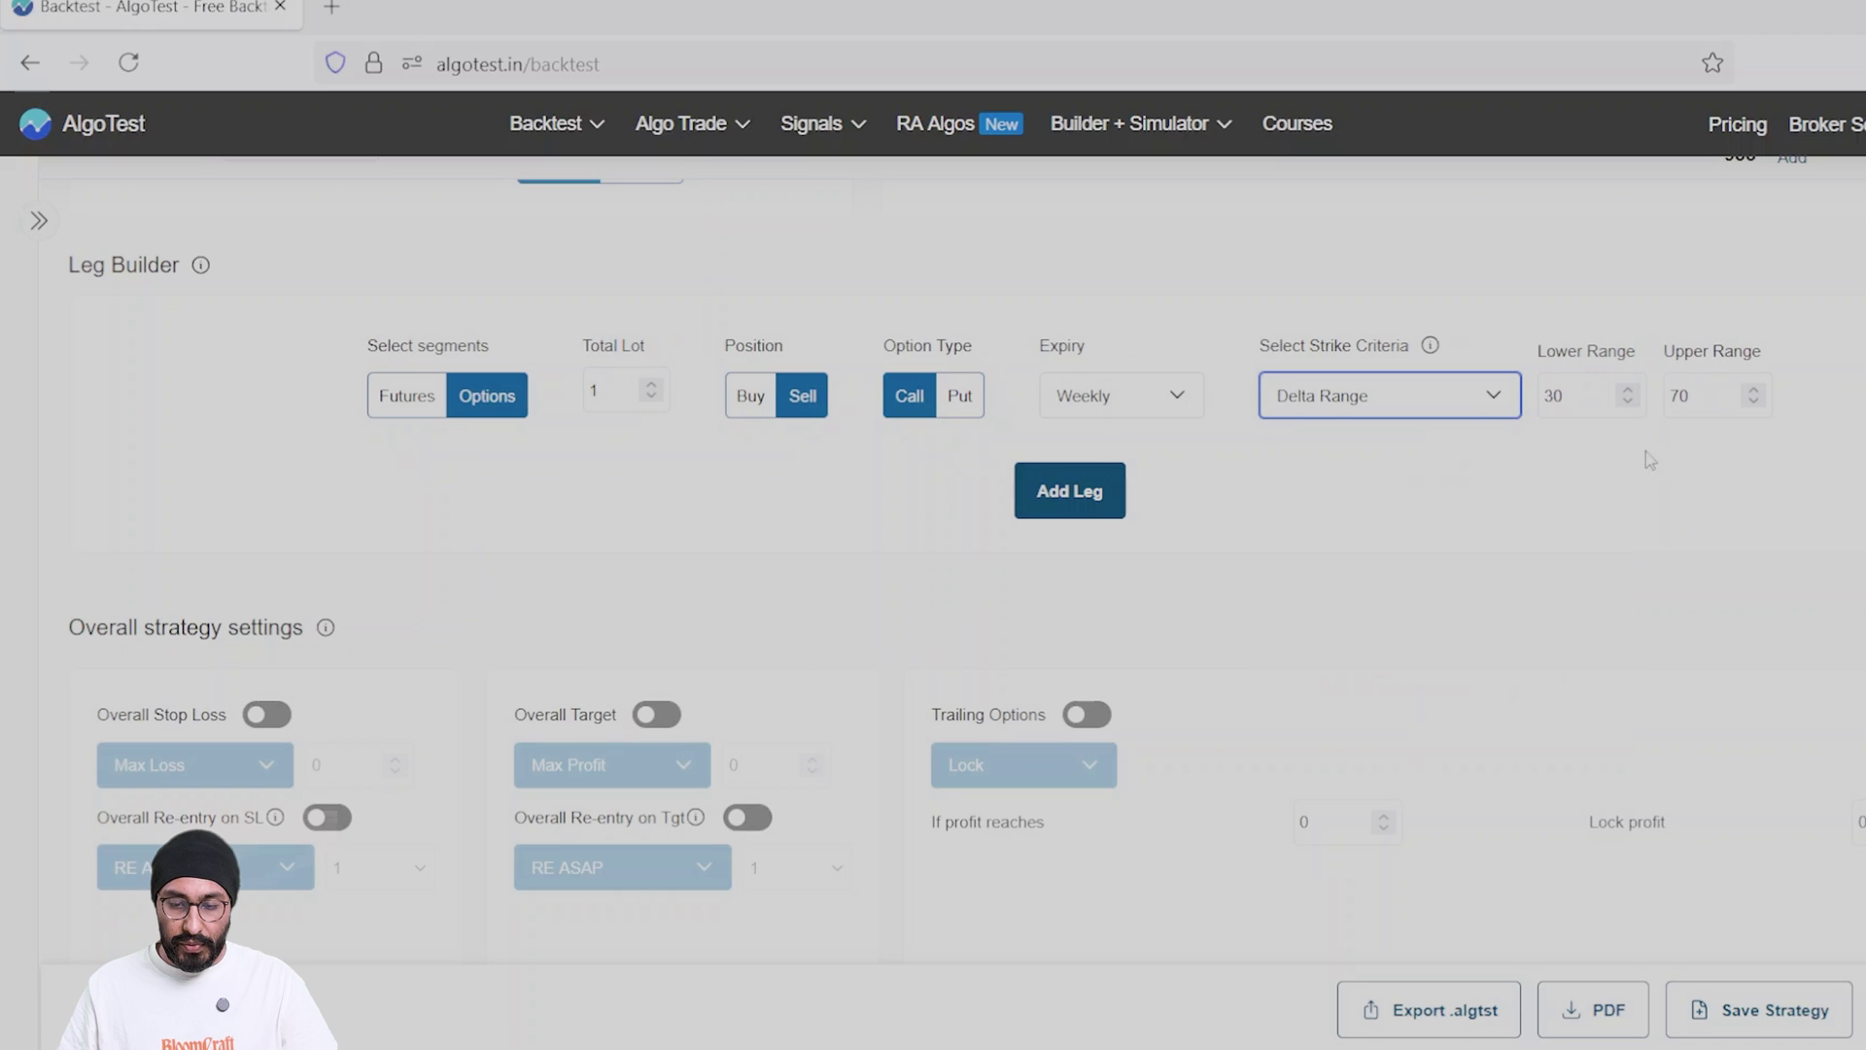
double_click(1595, 407)
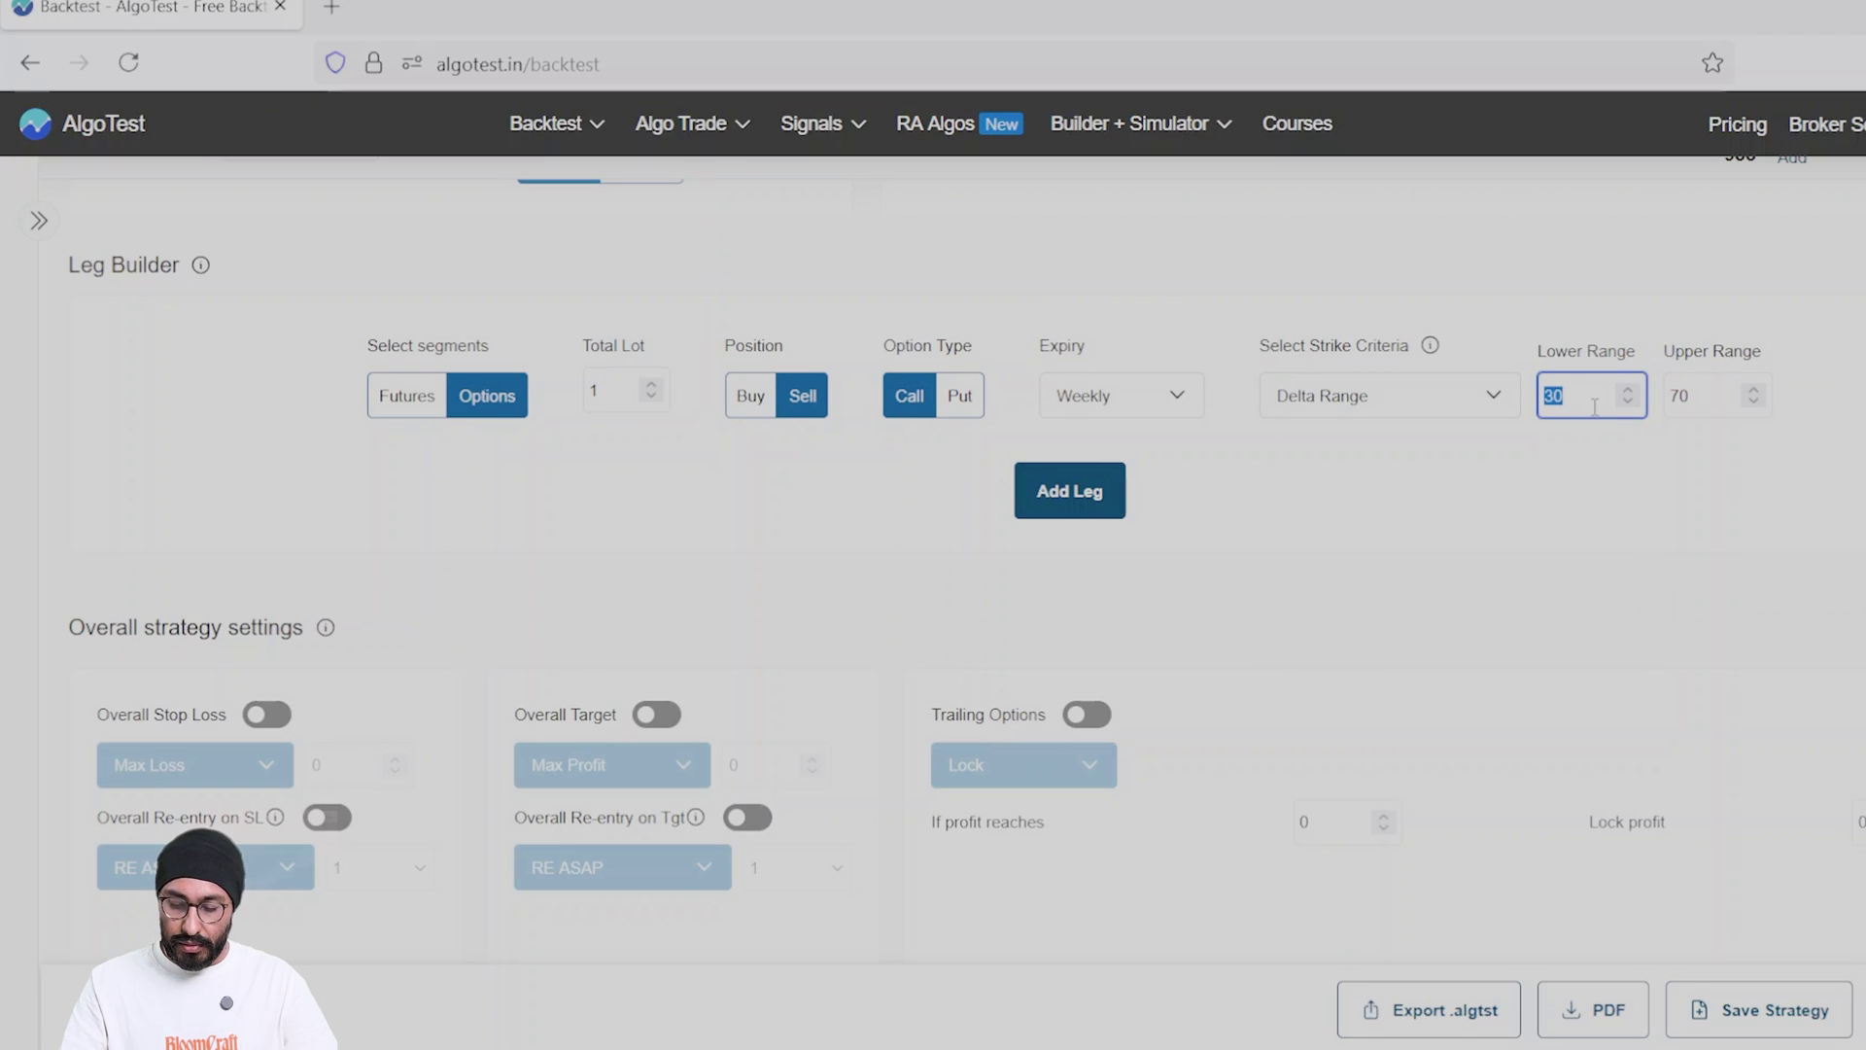
type("40")
key("Tab")
type("45")
left_click(1486, 491)
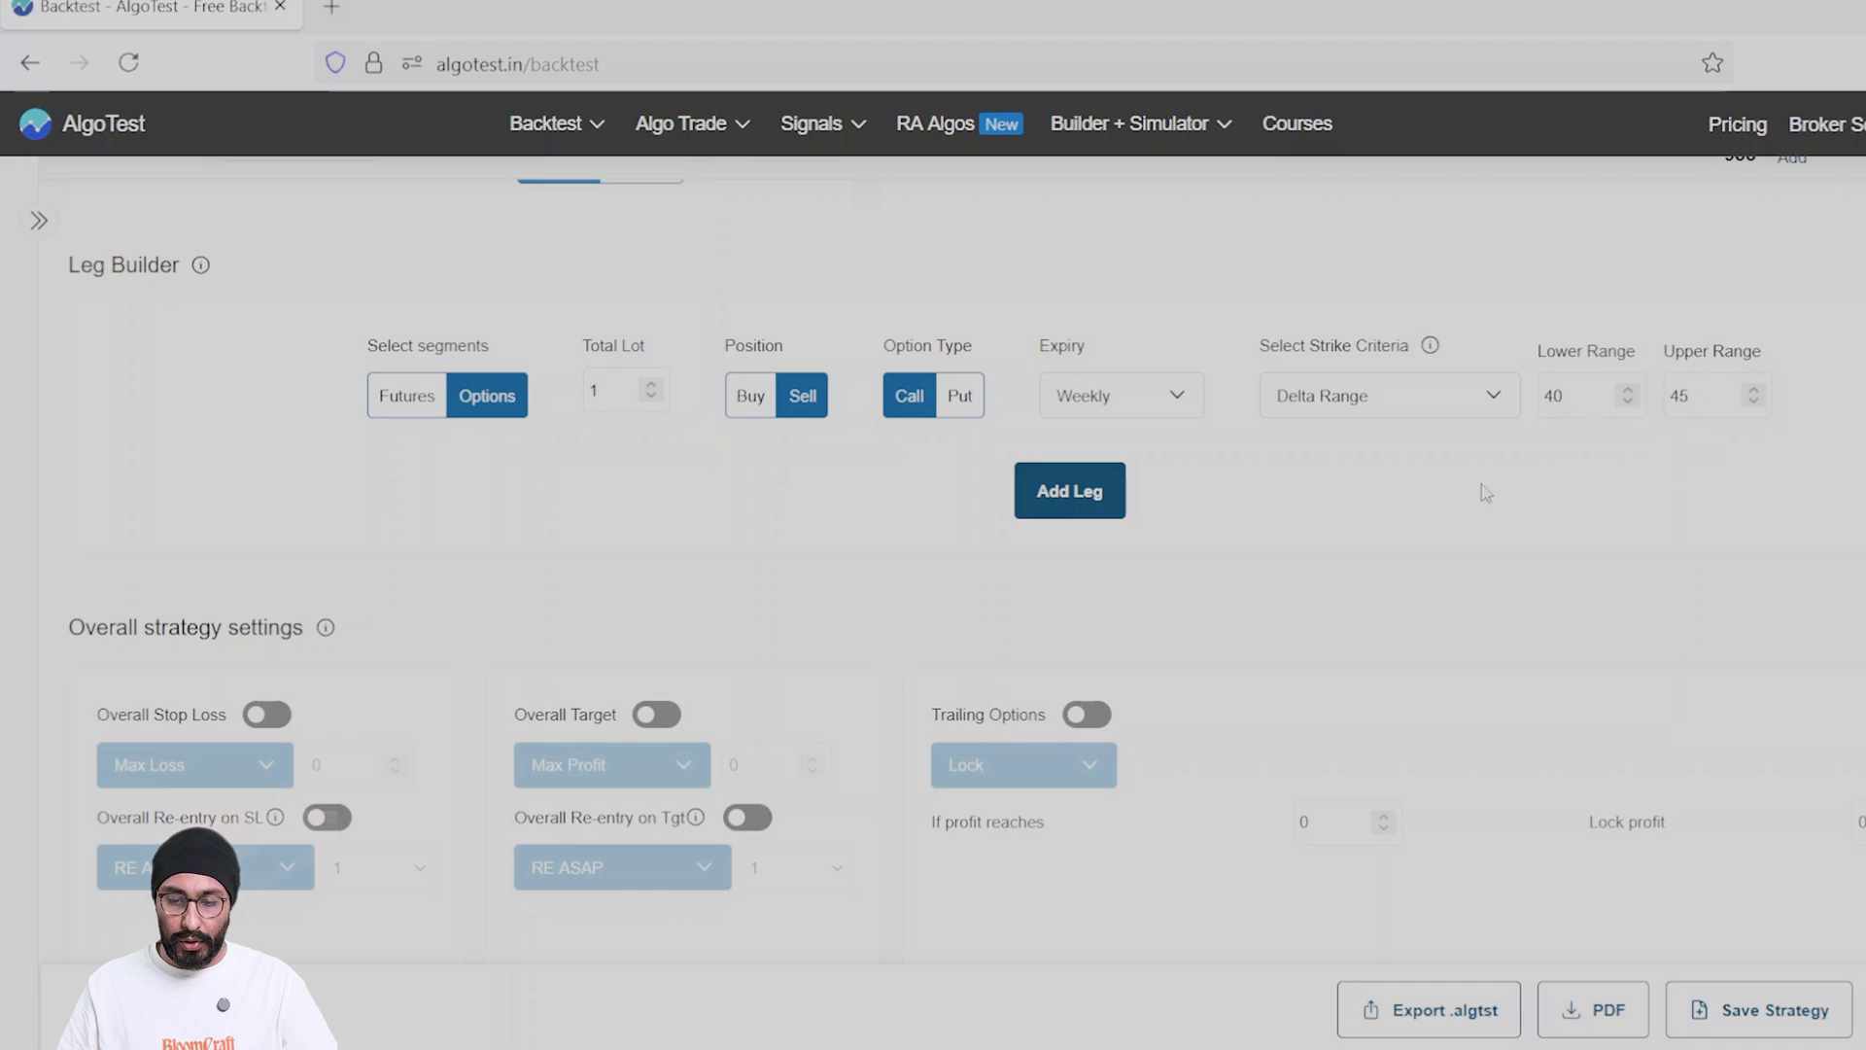
- Add the sell Call leg, then duplicate it as a Put leg
left_click(1085, 495)
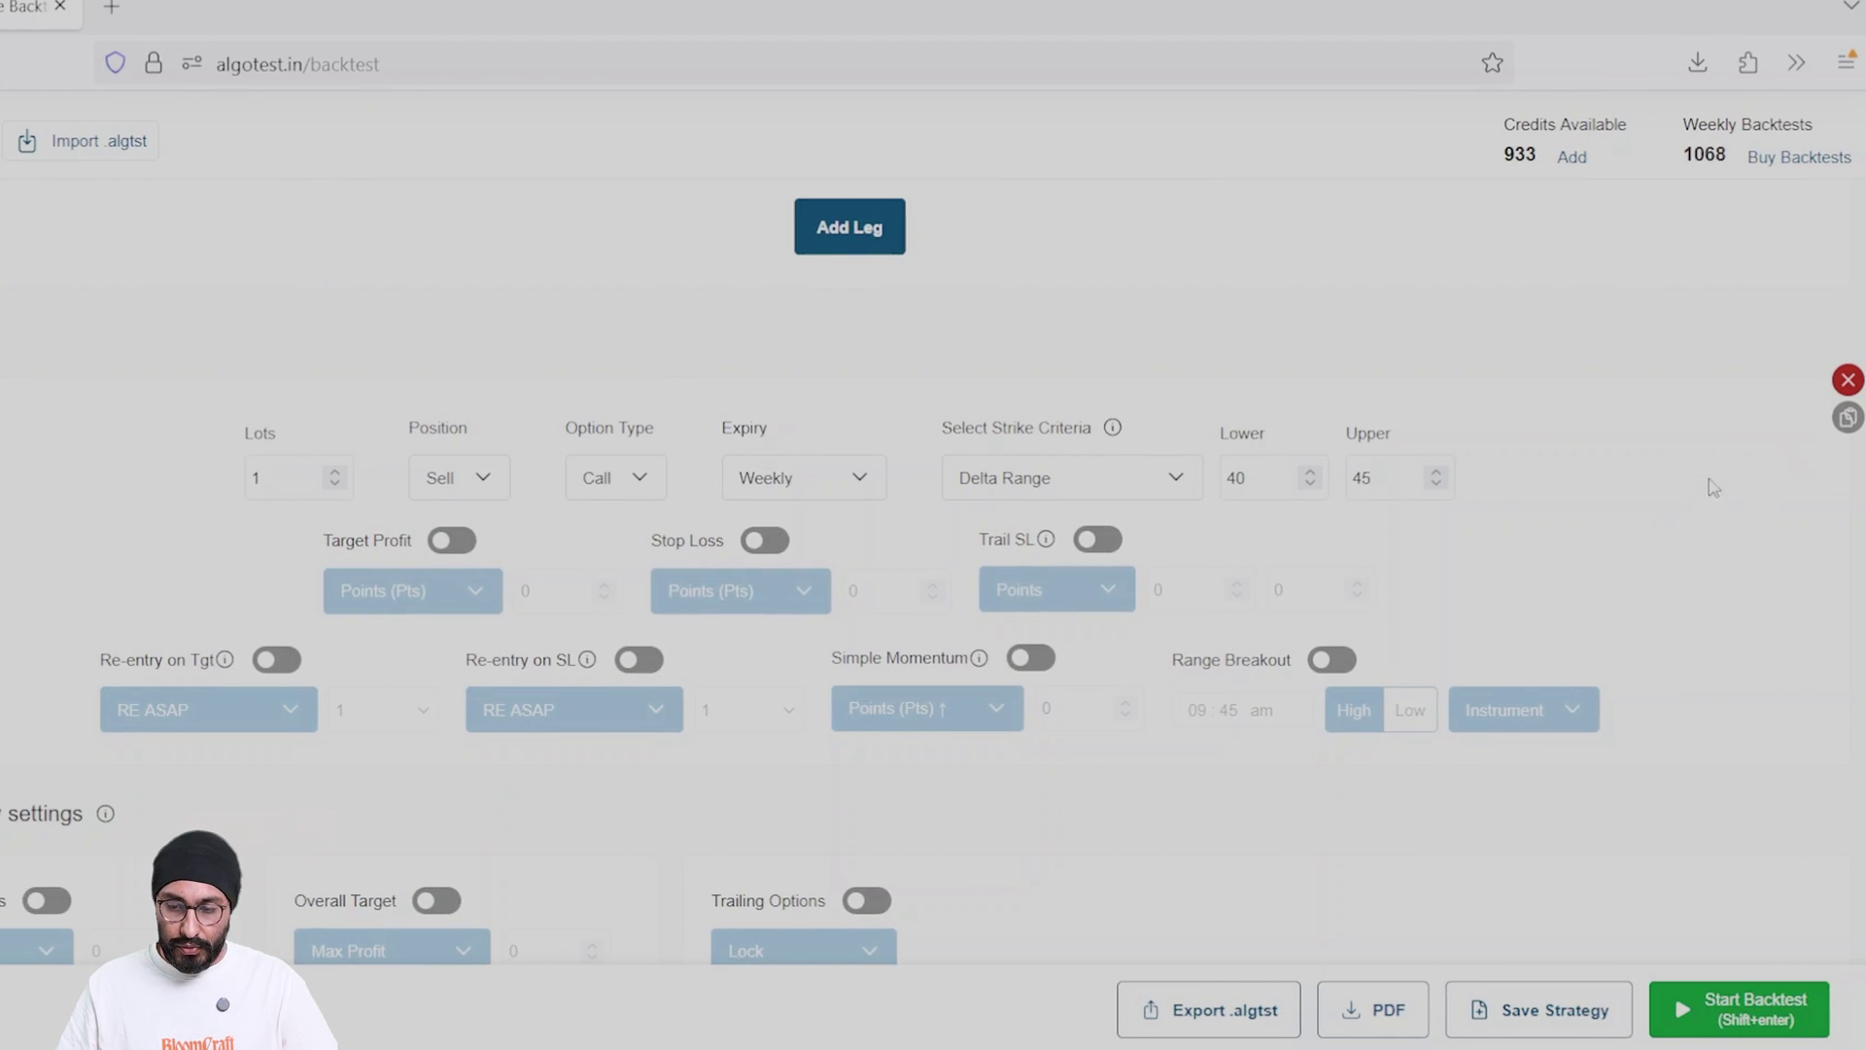
left_click(1850, 419)
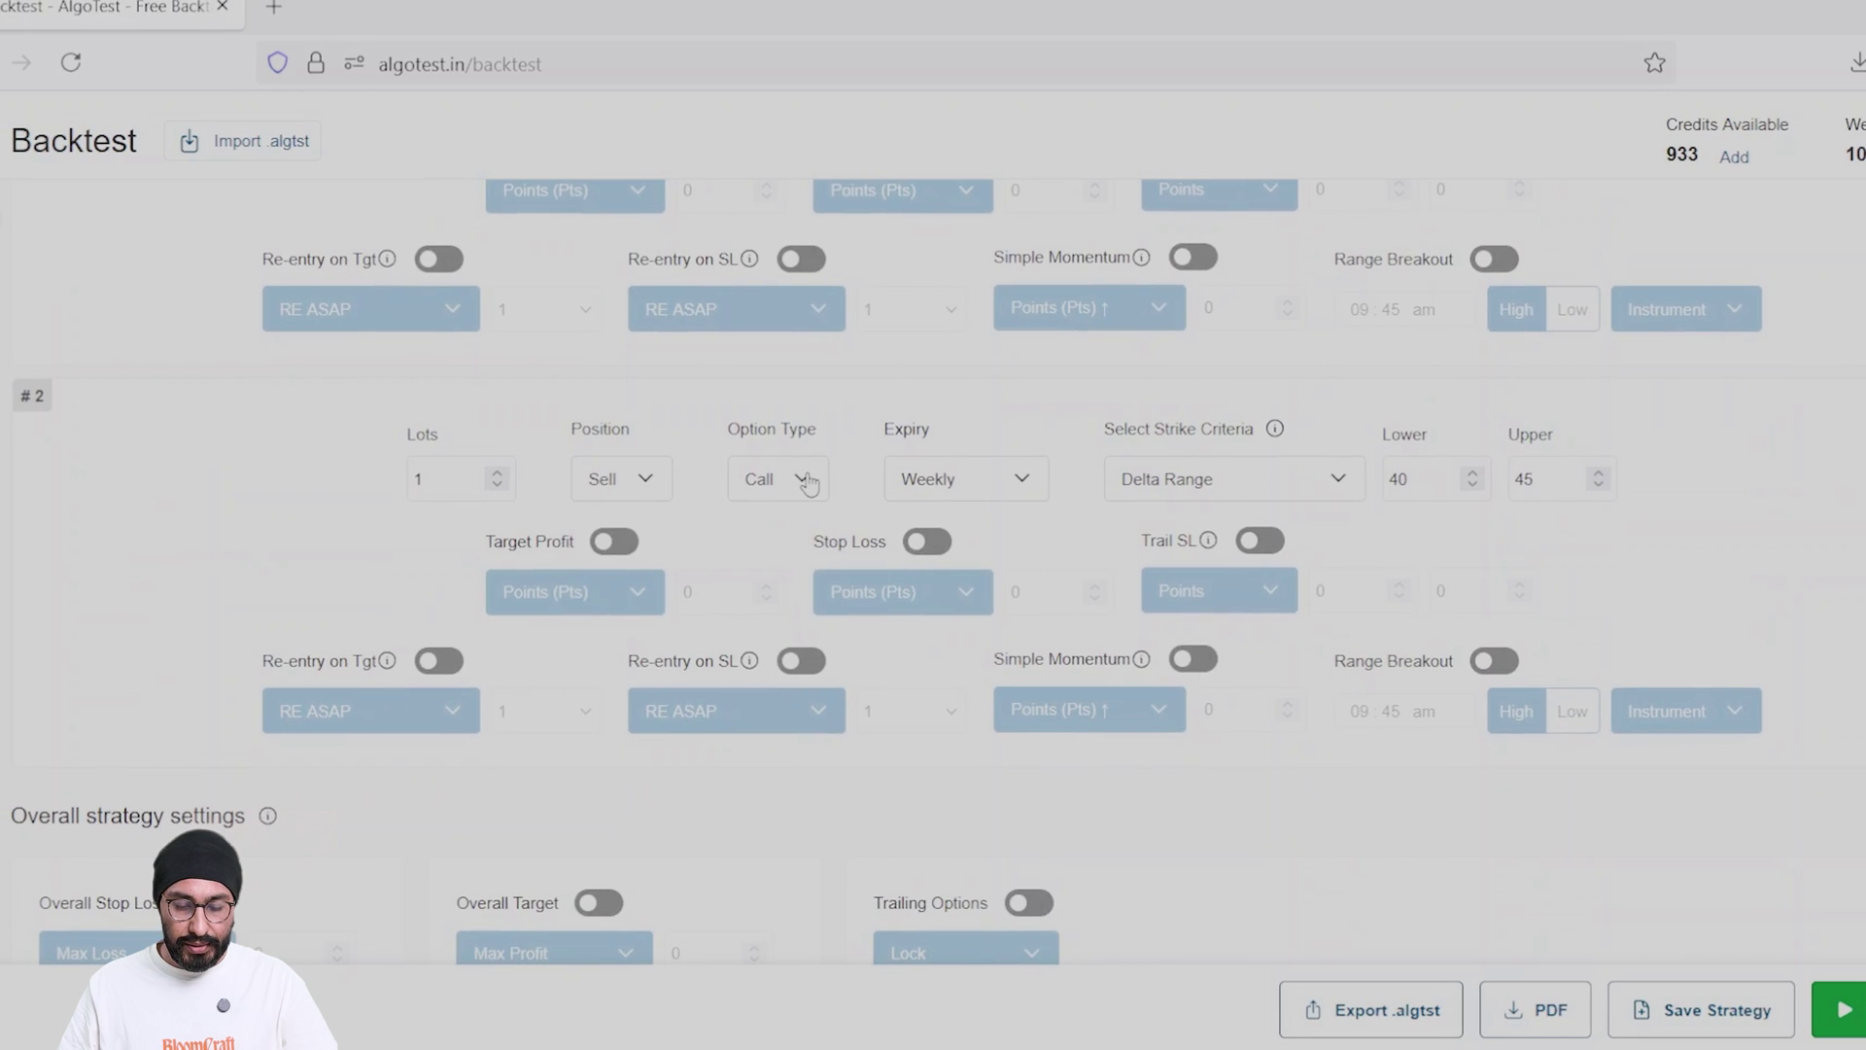
left_click(616, 478)
left_click(592, 548)
- Enable an overall stop loss of 750 with re-entry on SL, then start the backtest
scroll(1746, 506, "down", 4)
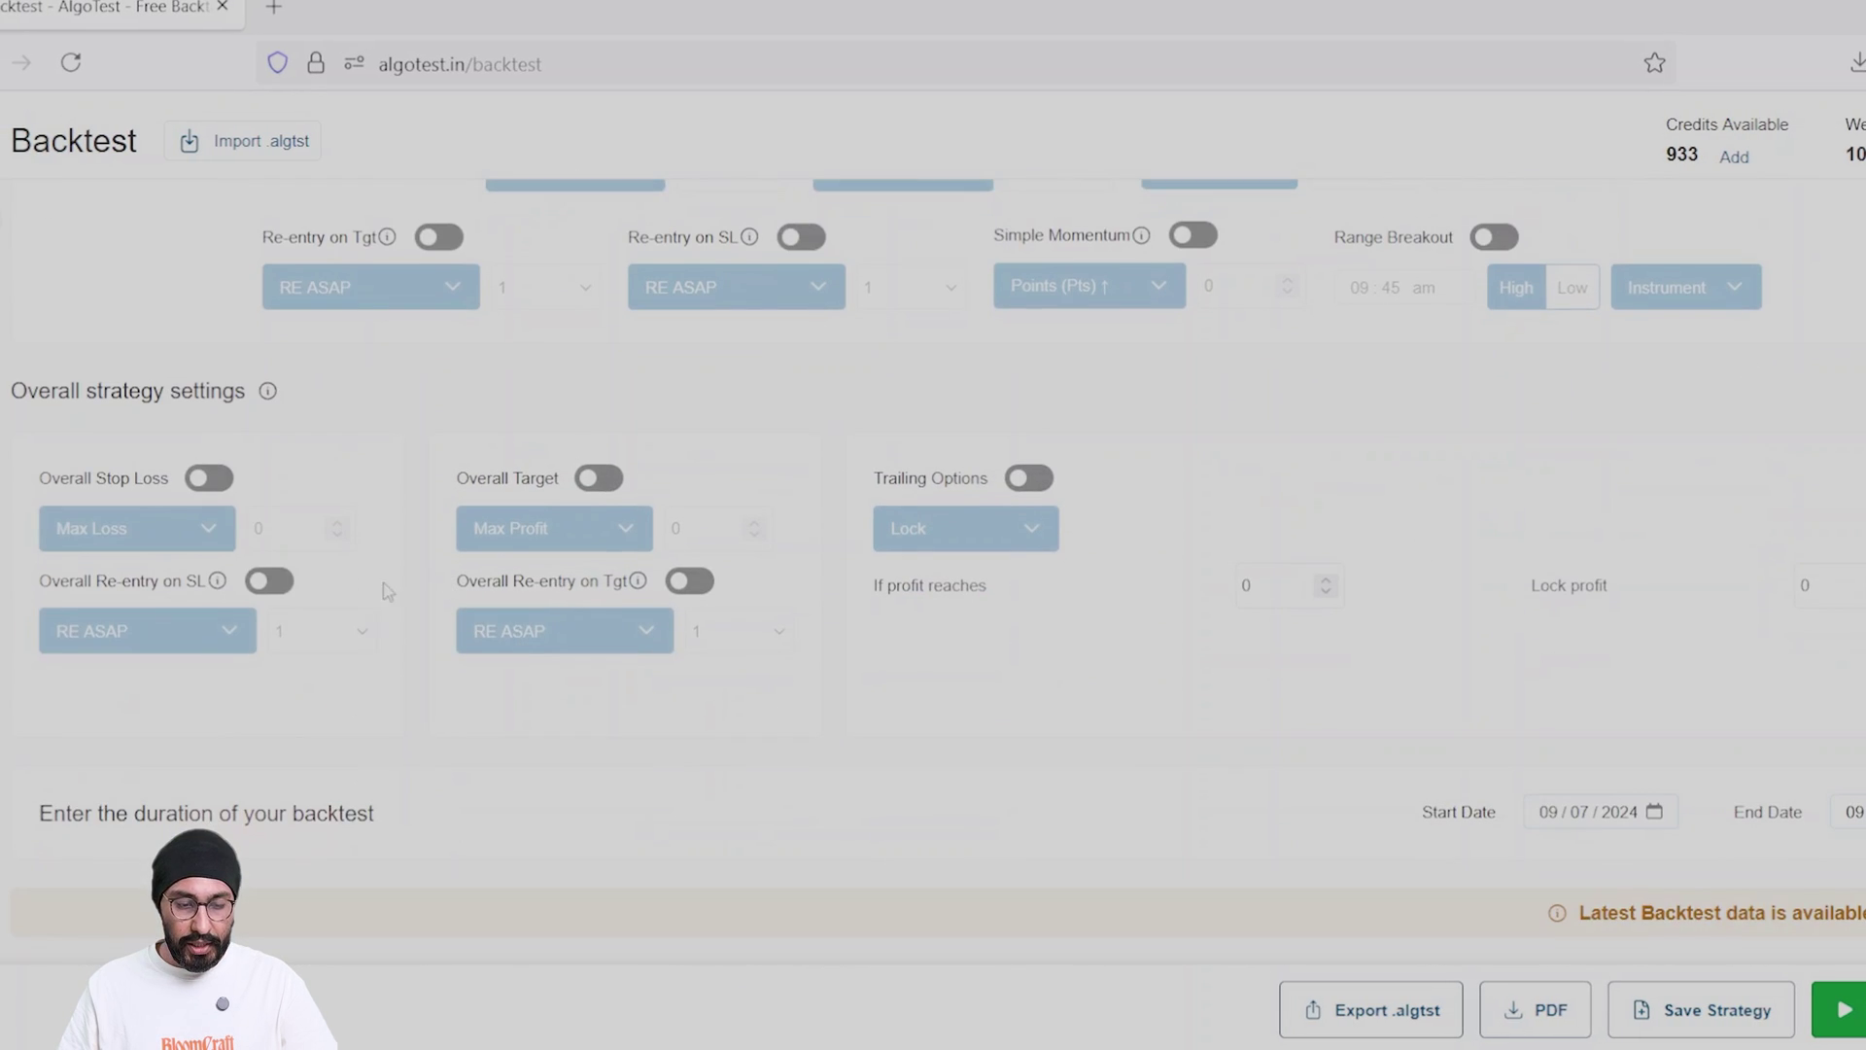
left_click(208, 477)
left_click(287, 528)
type("75")
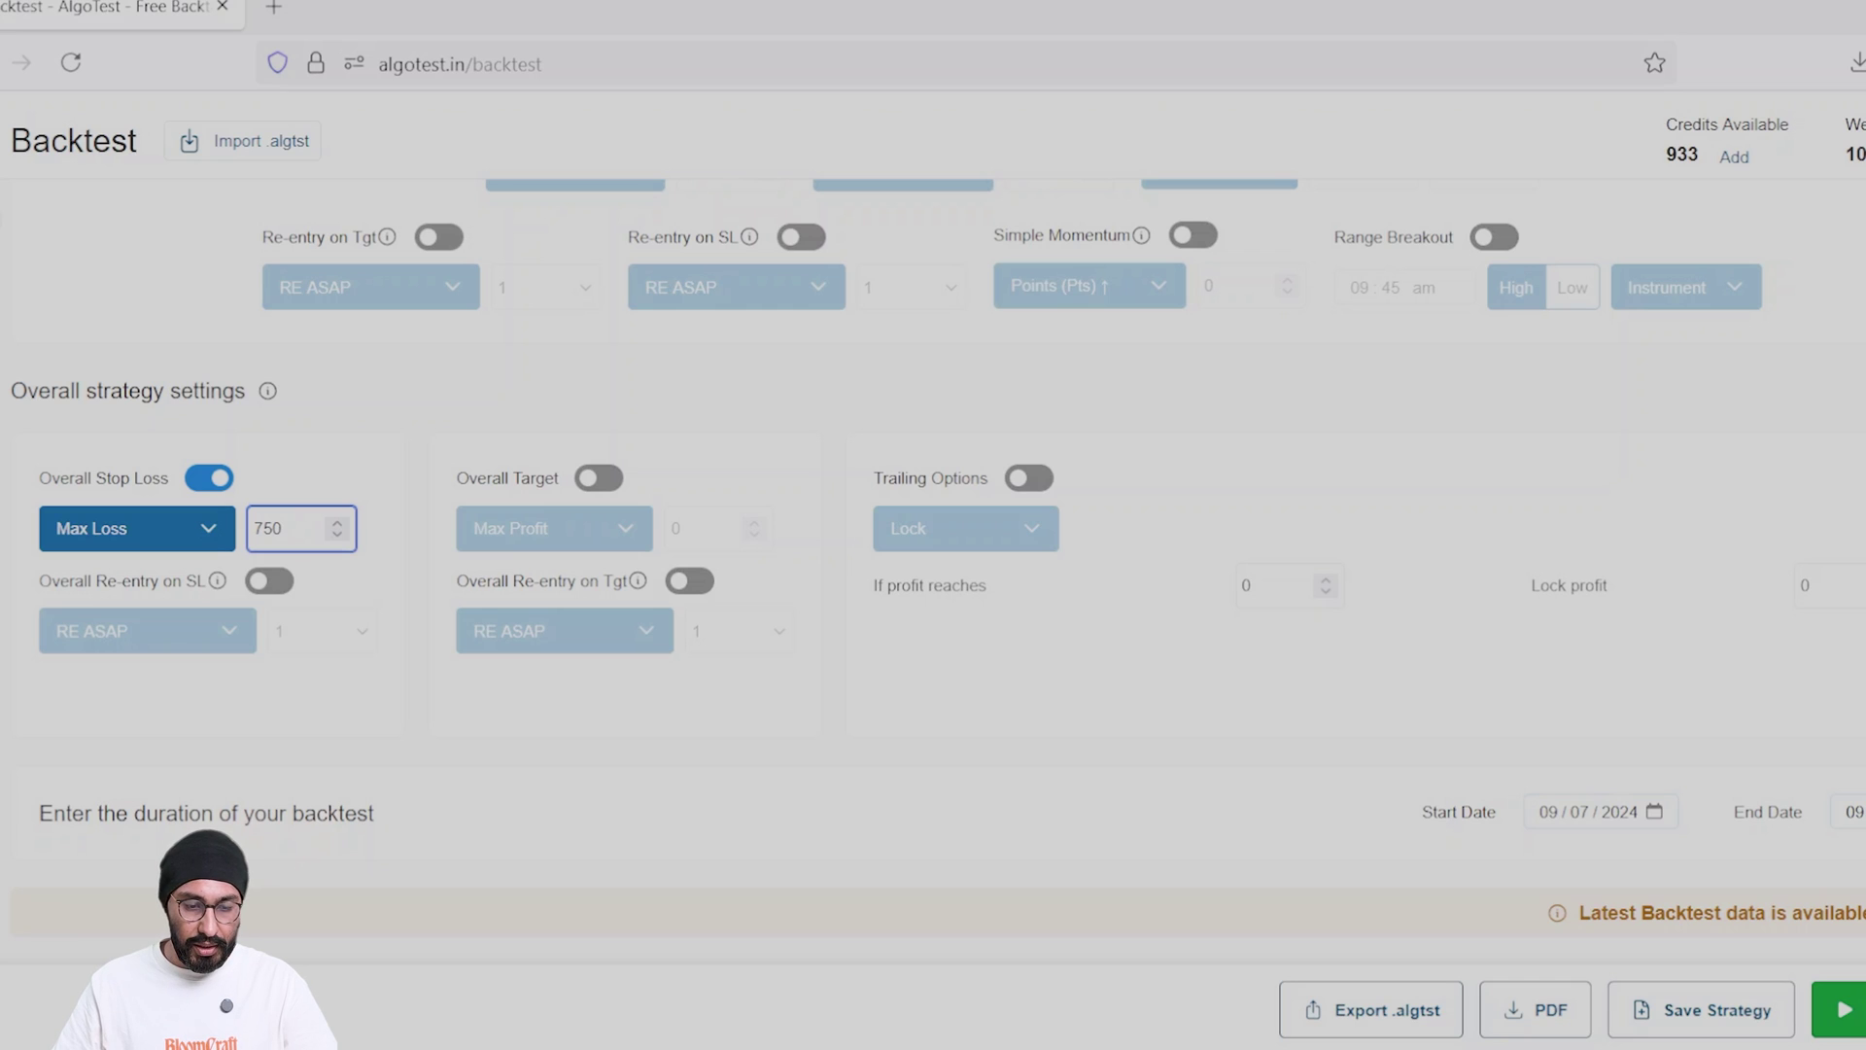
left_click(269, 581)
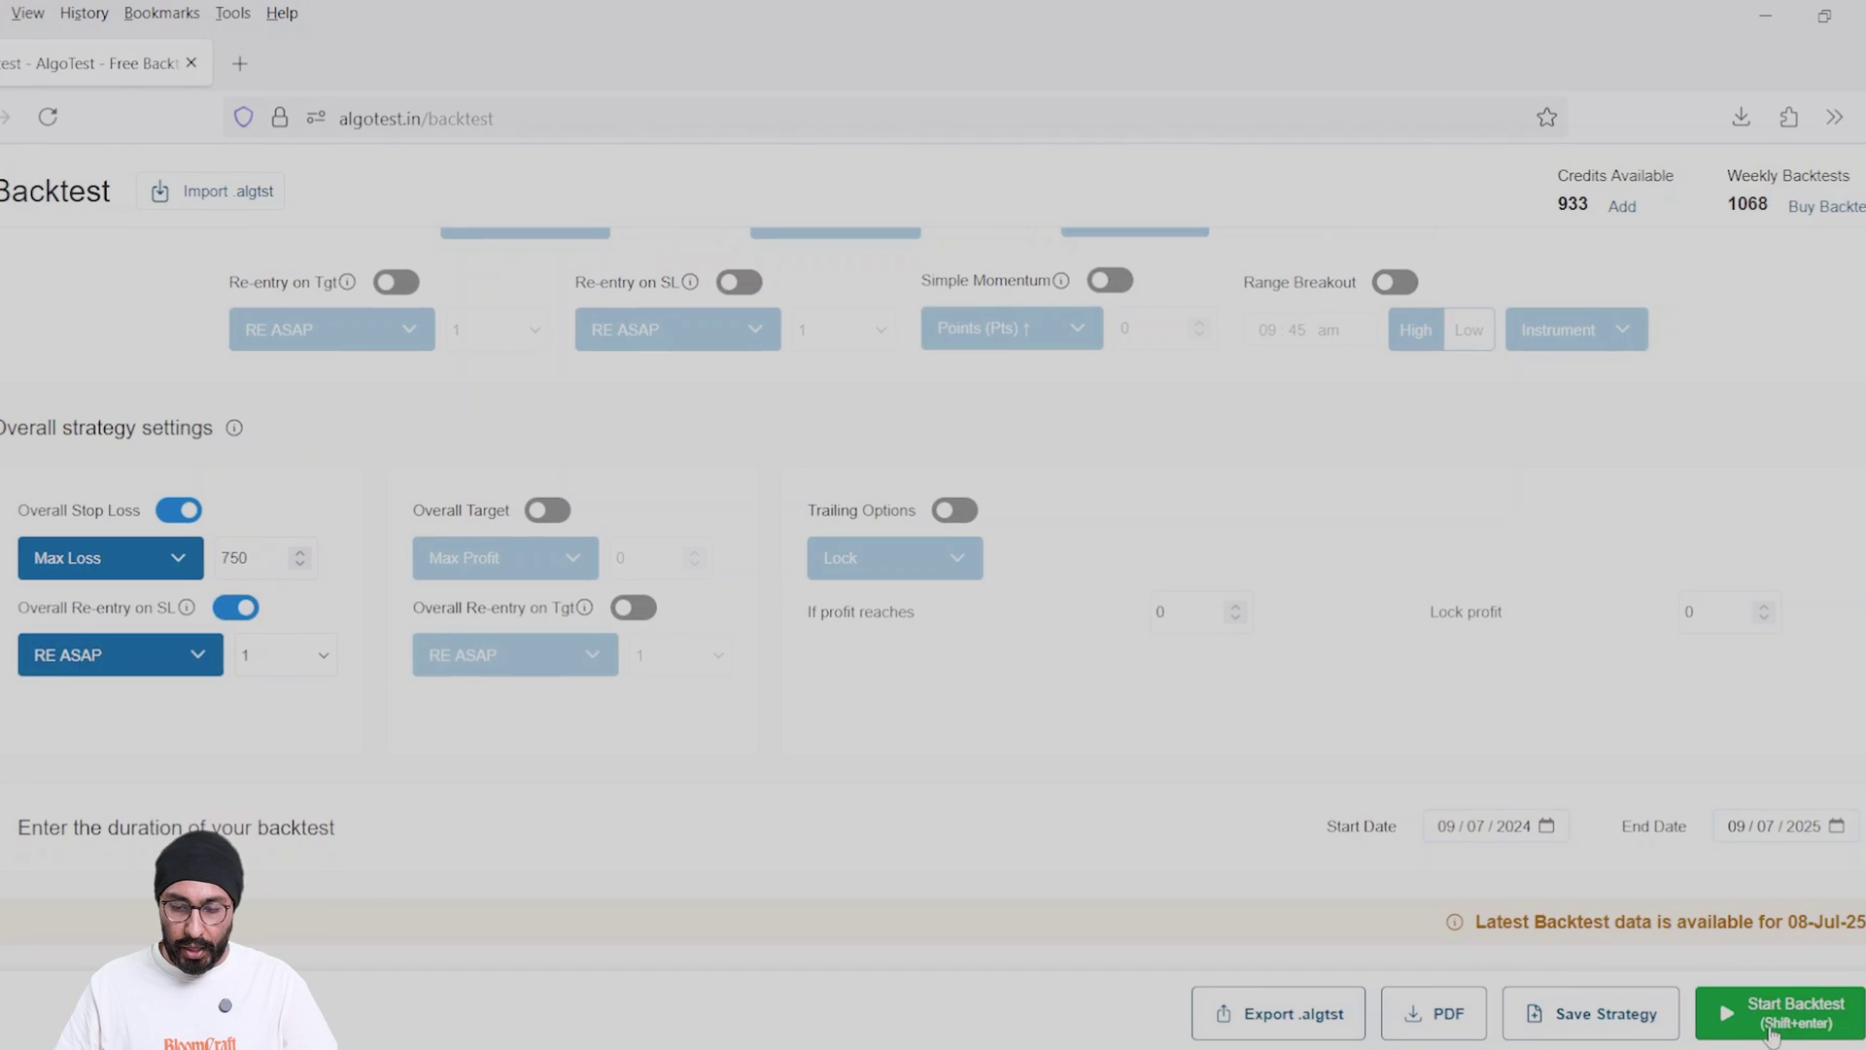
left_click(1769, 1016)
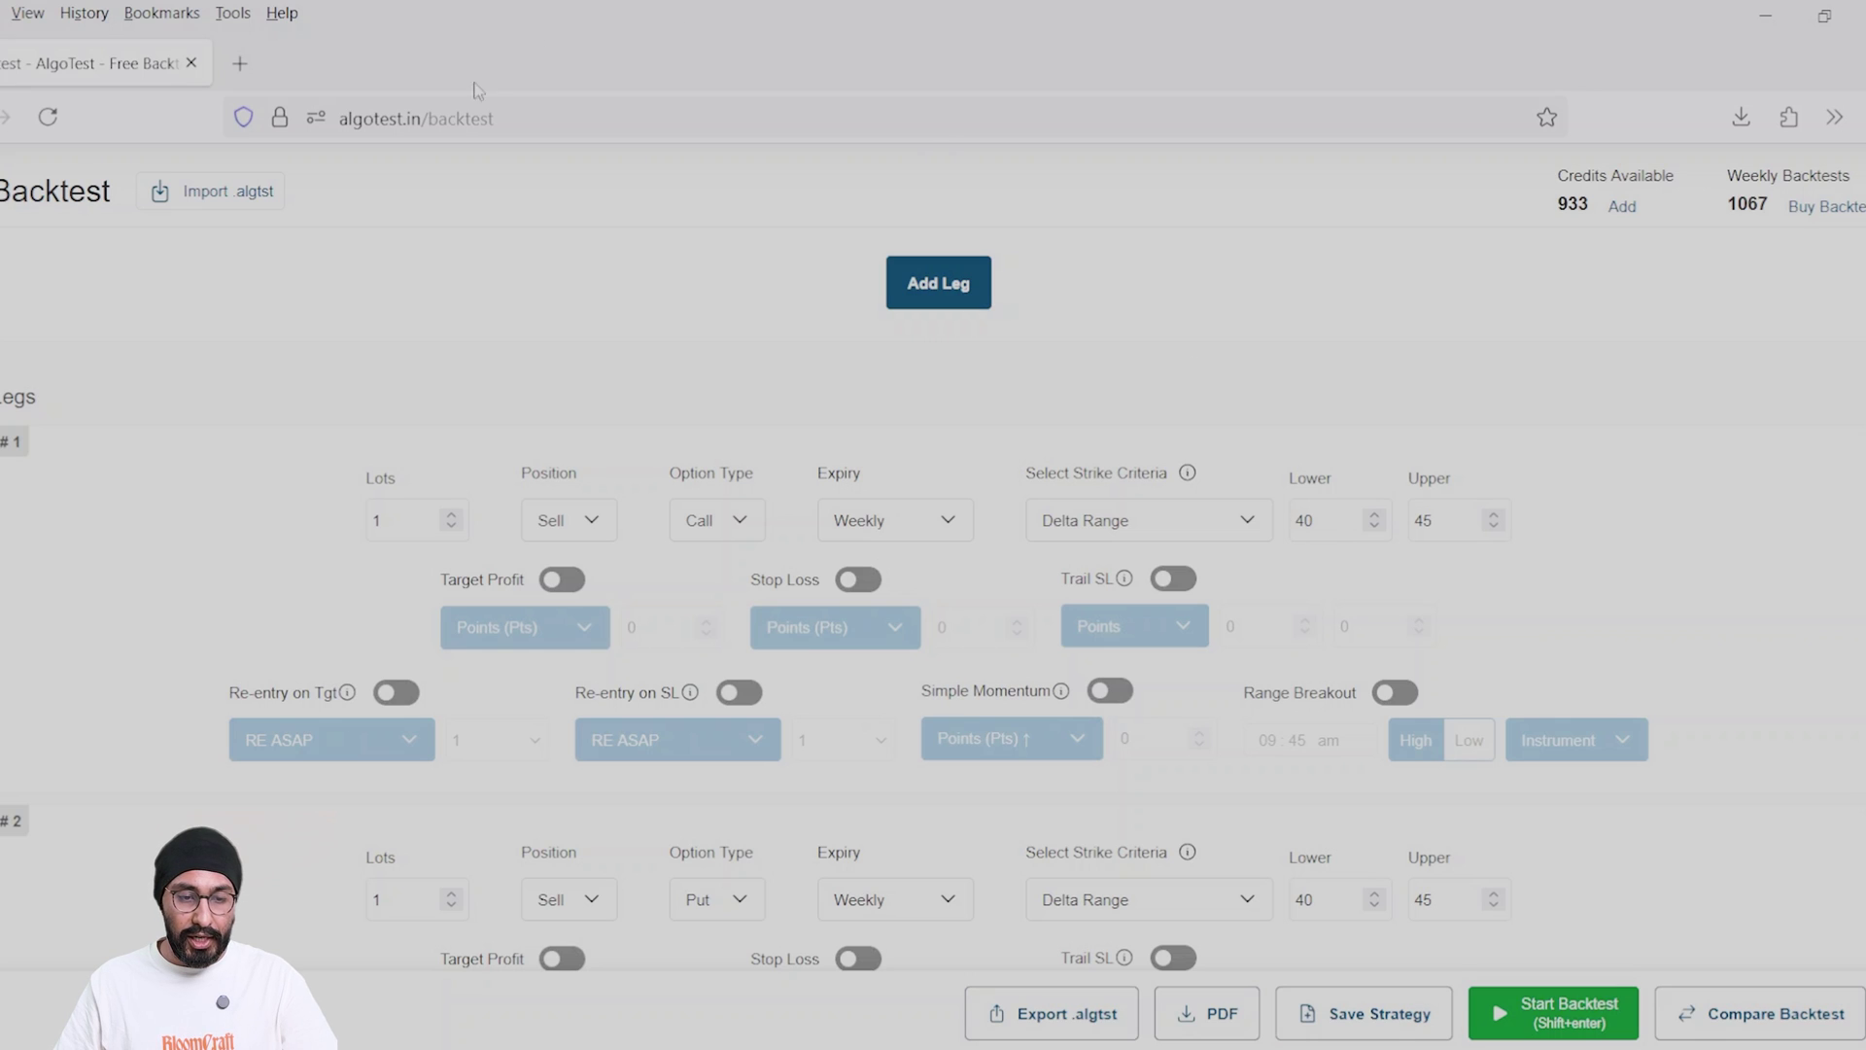
- Compare the call deltas (50, 42, 60) and mark the 25050 call 'Selected'
left_click(240, 63)
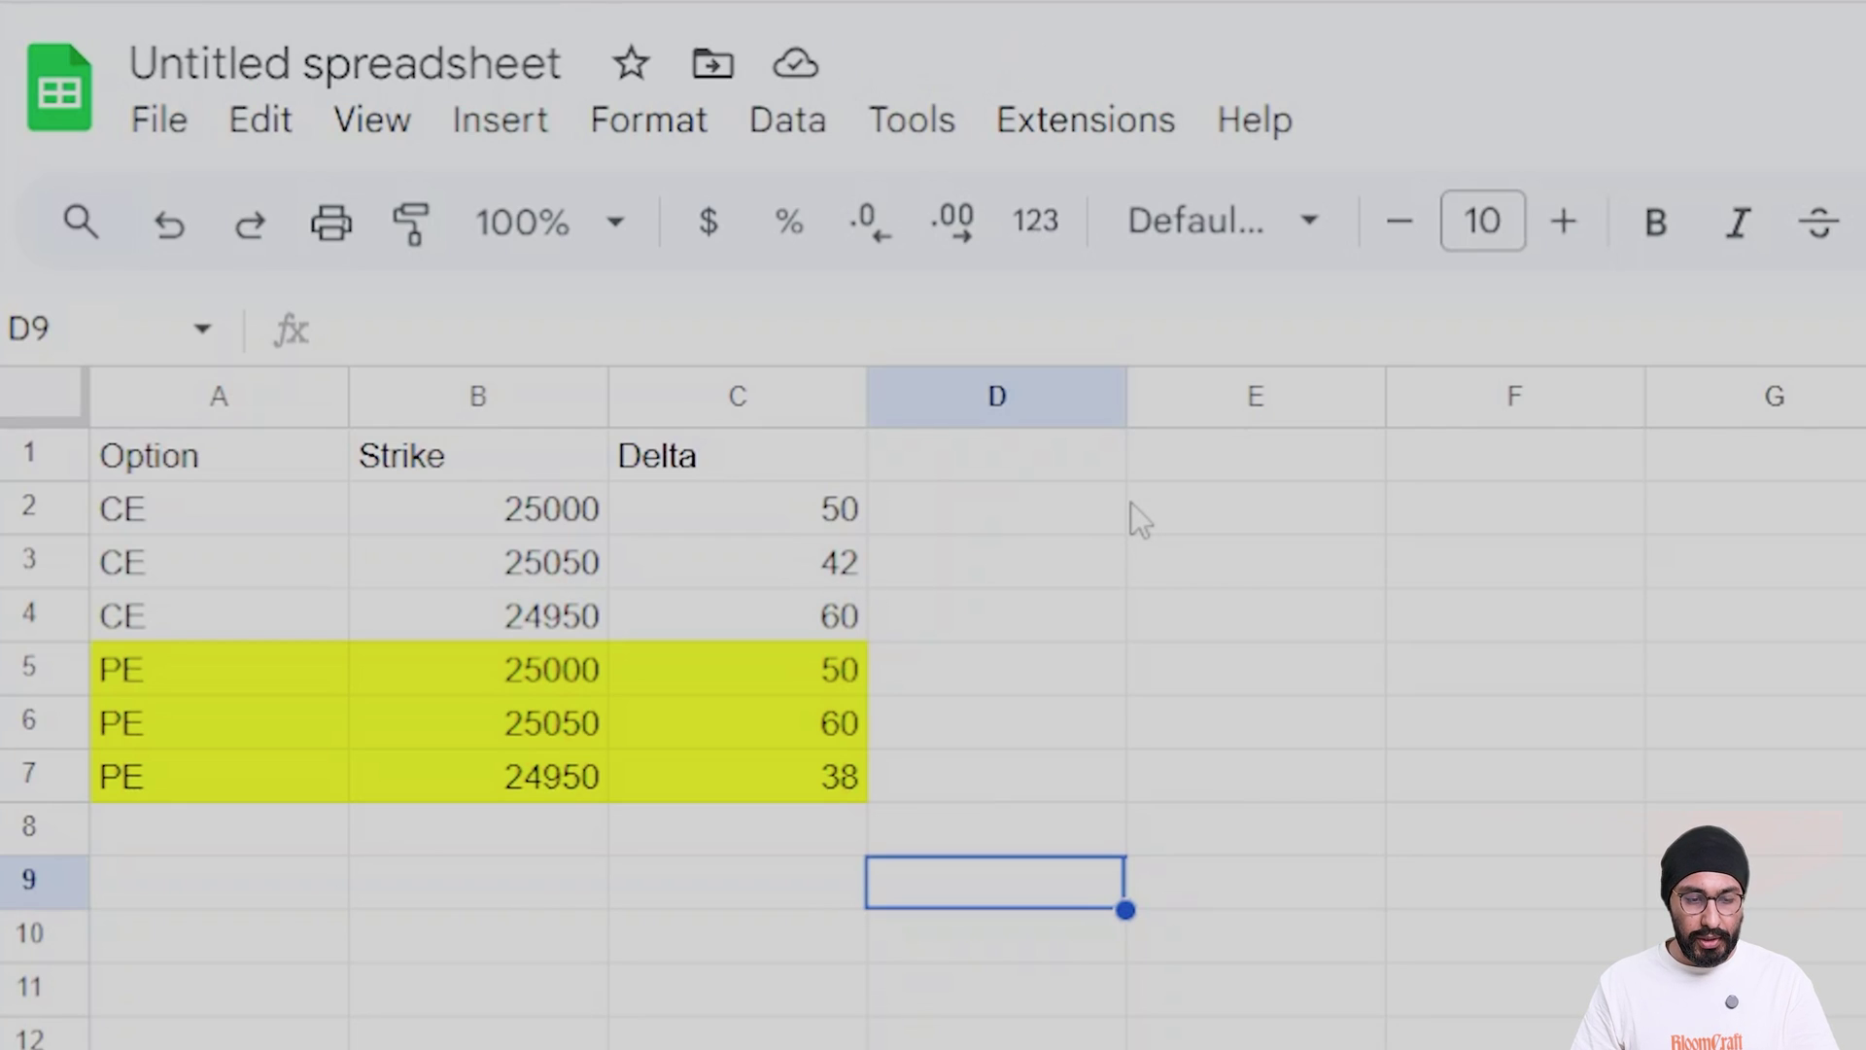
left_click(573, 529)
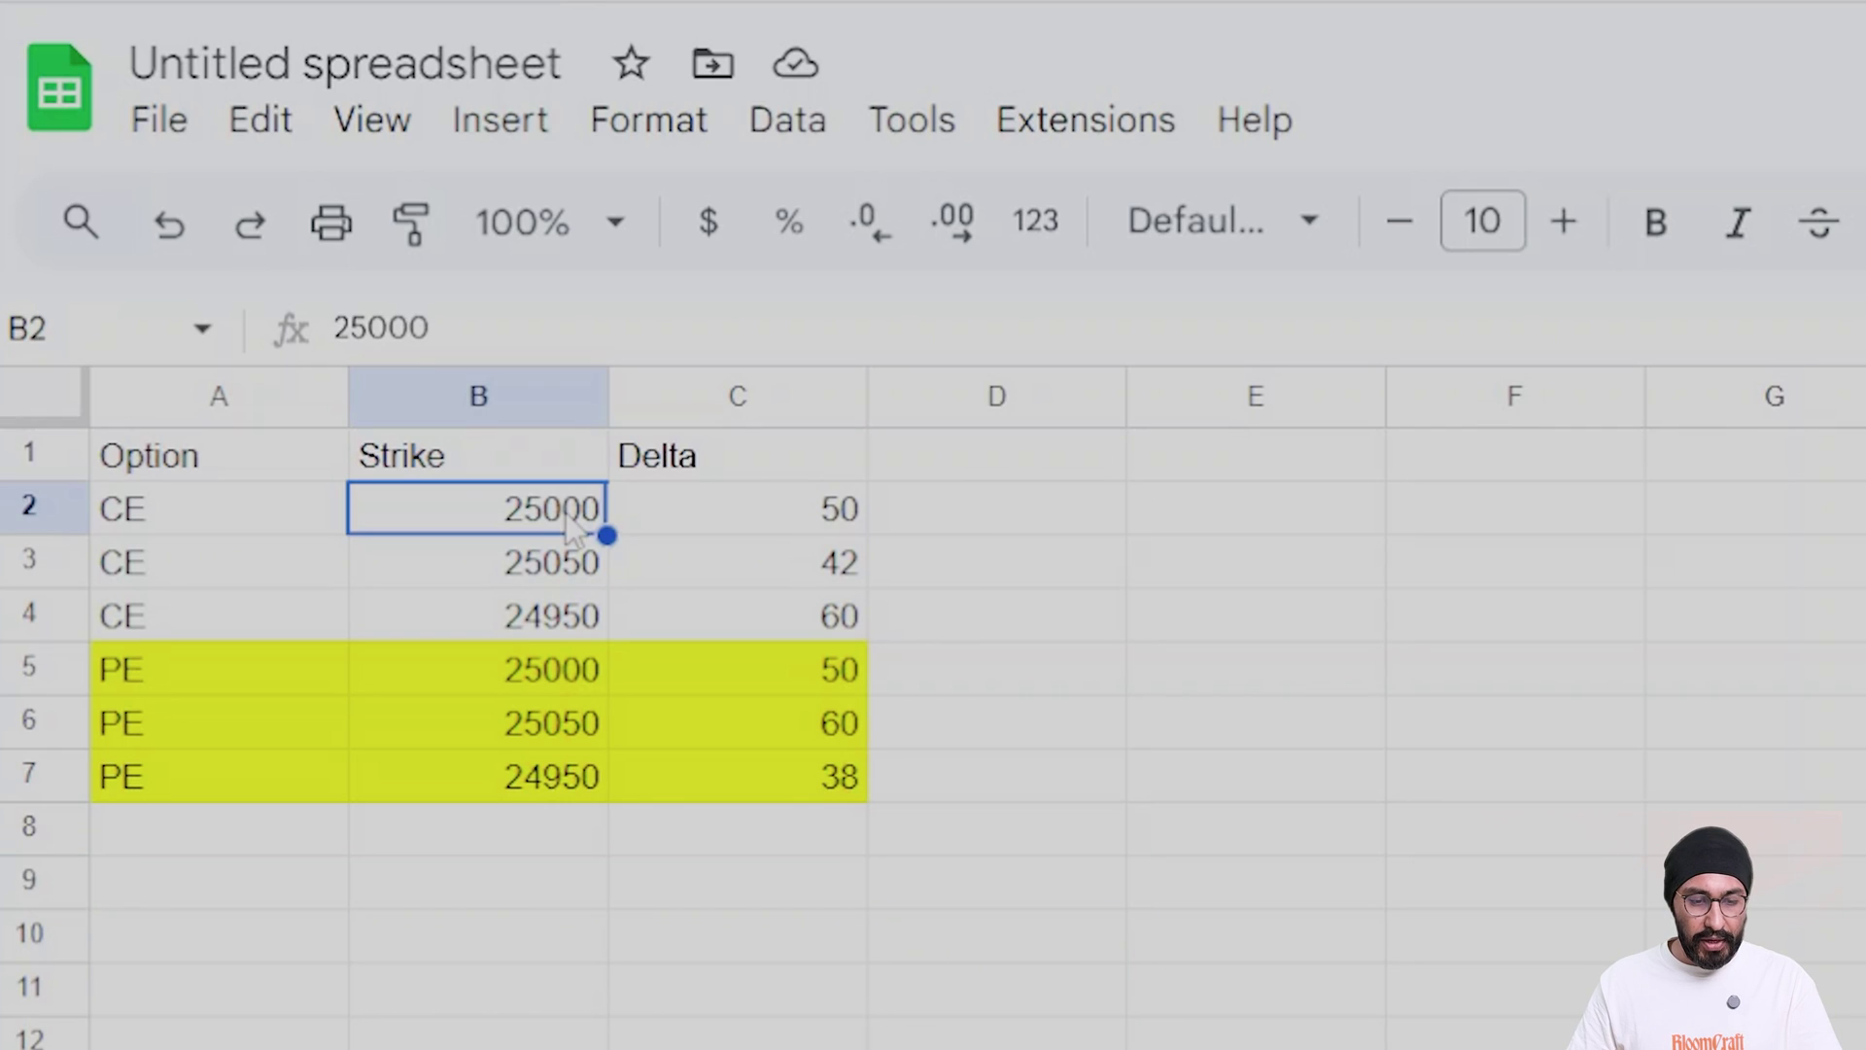
left_click(773, 520)
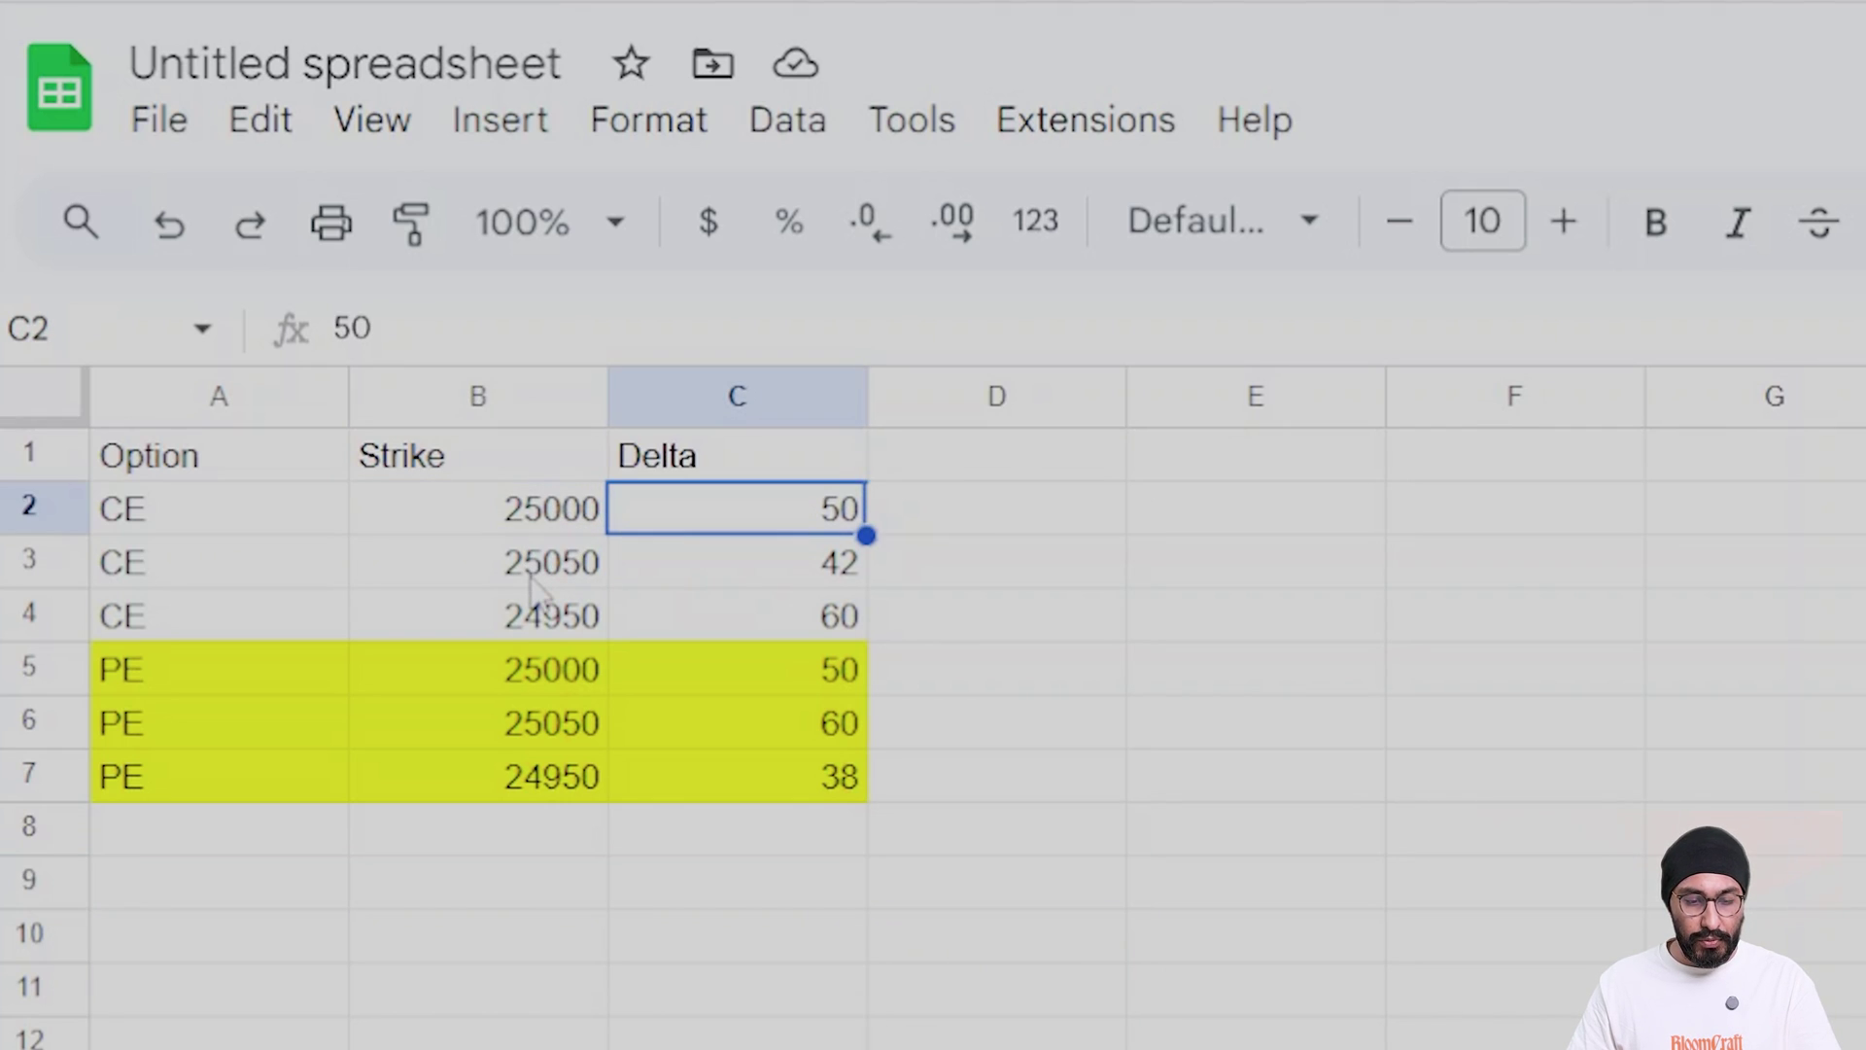
left_click(782, 568)
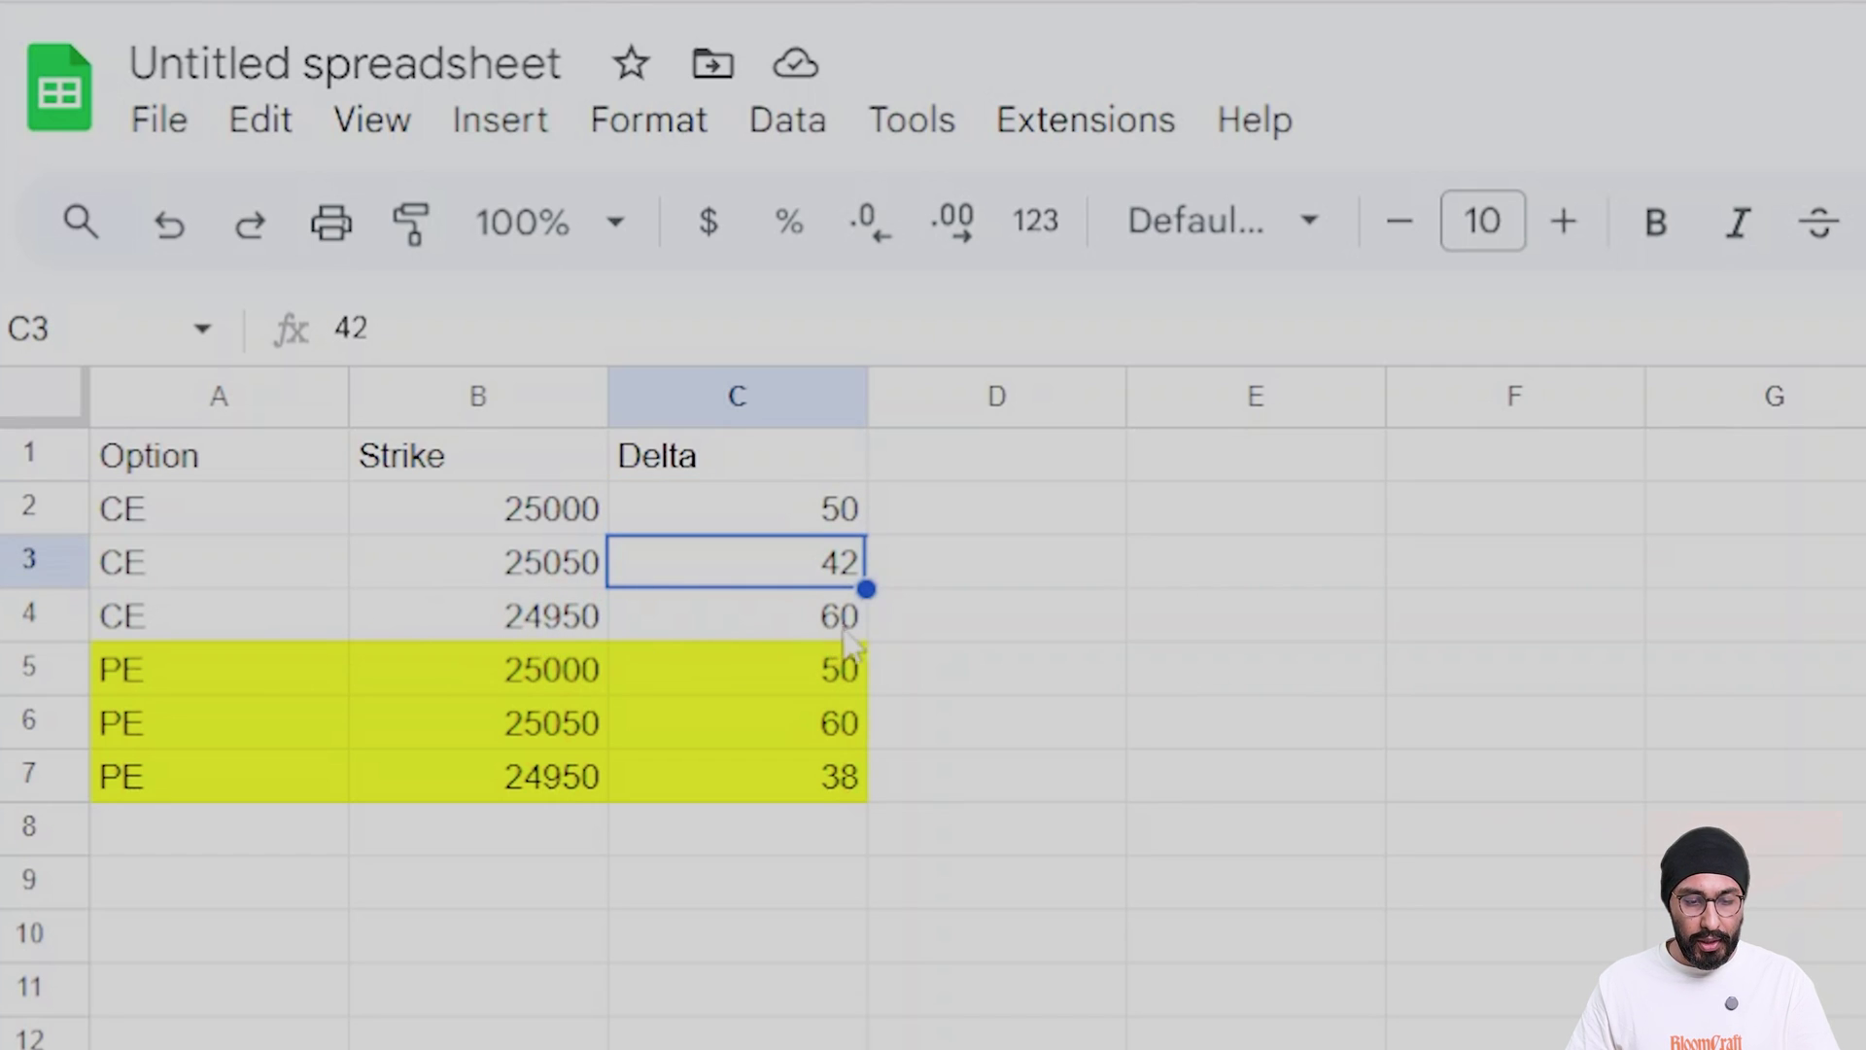
left_click(763, 632)
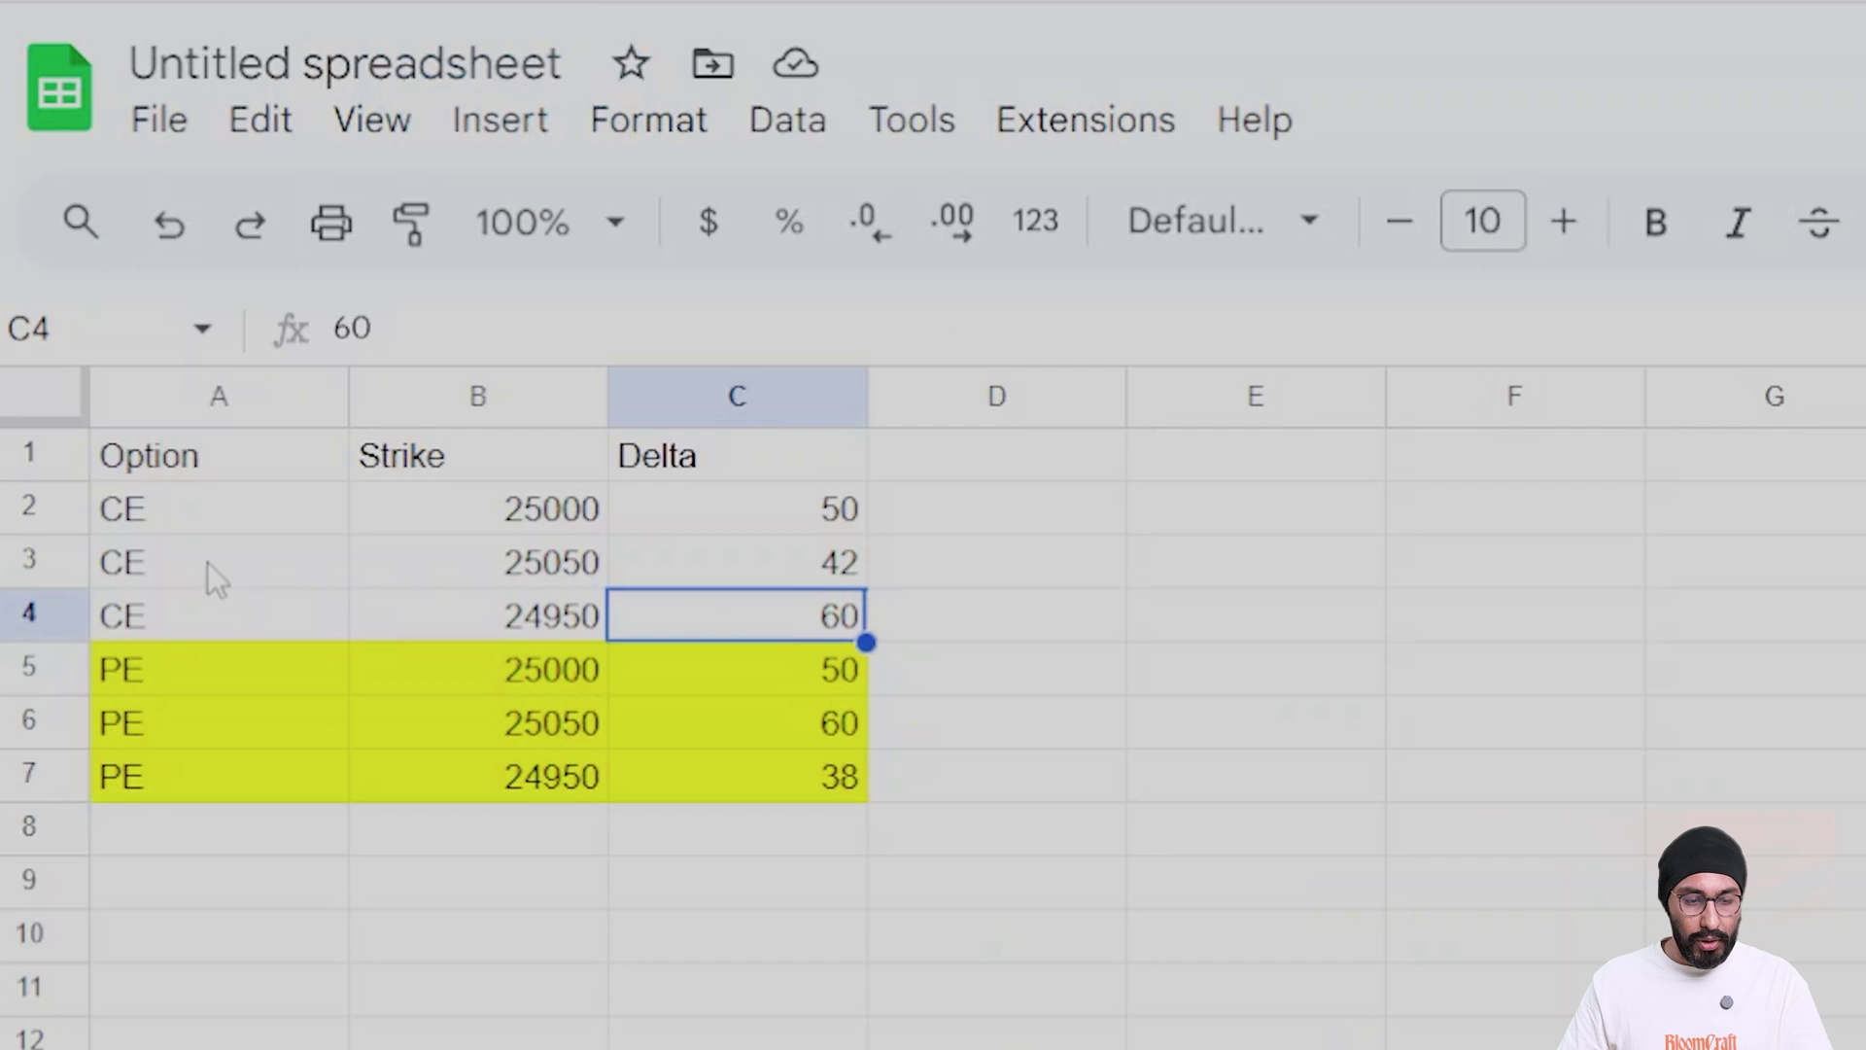
left_click(207, 561)
left_click(709, 567)
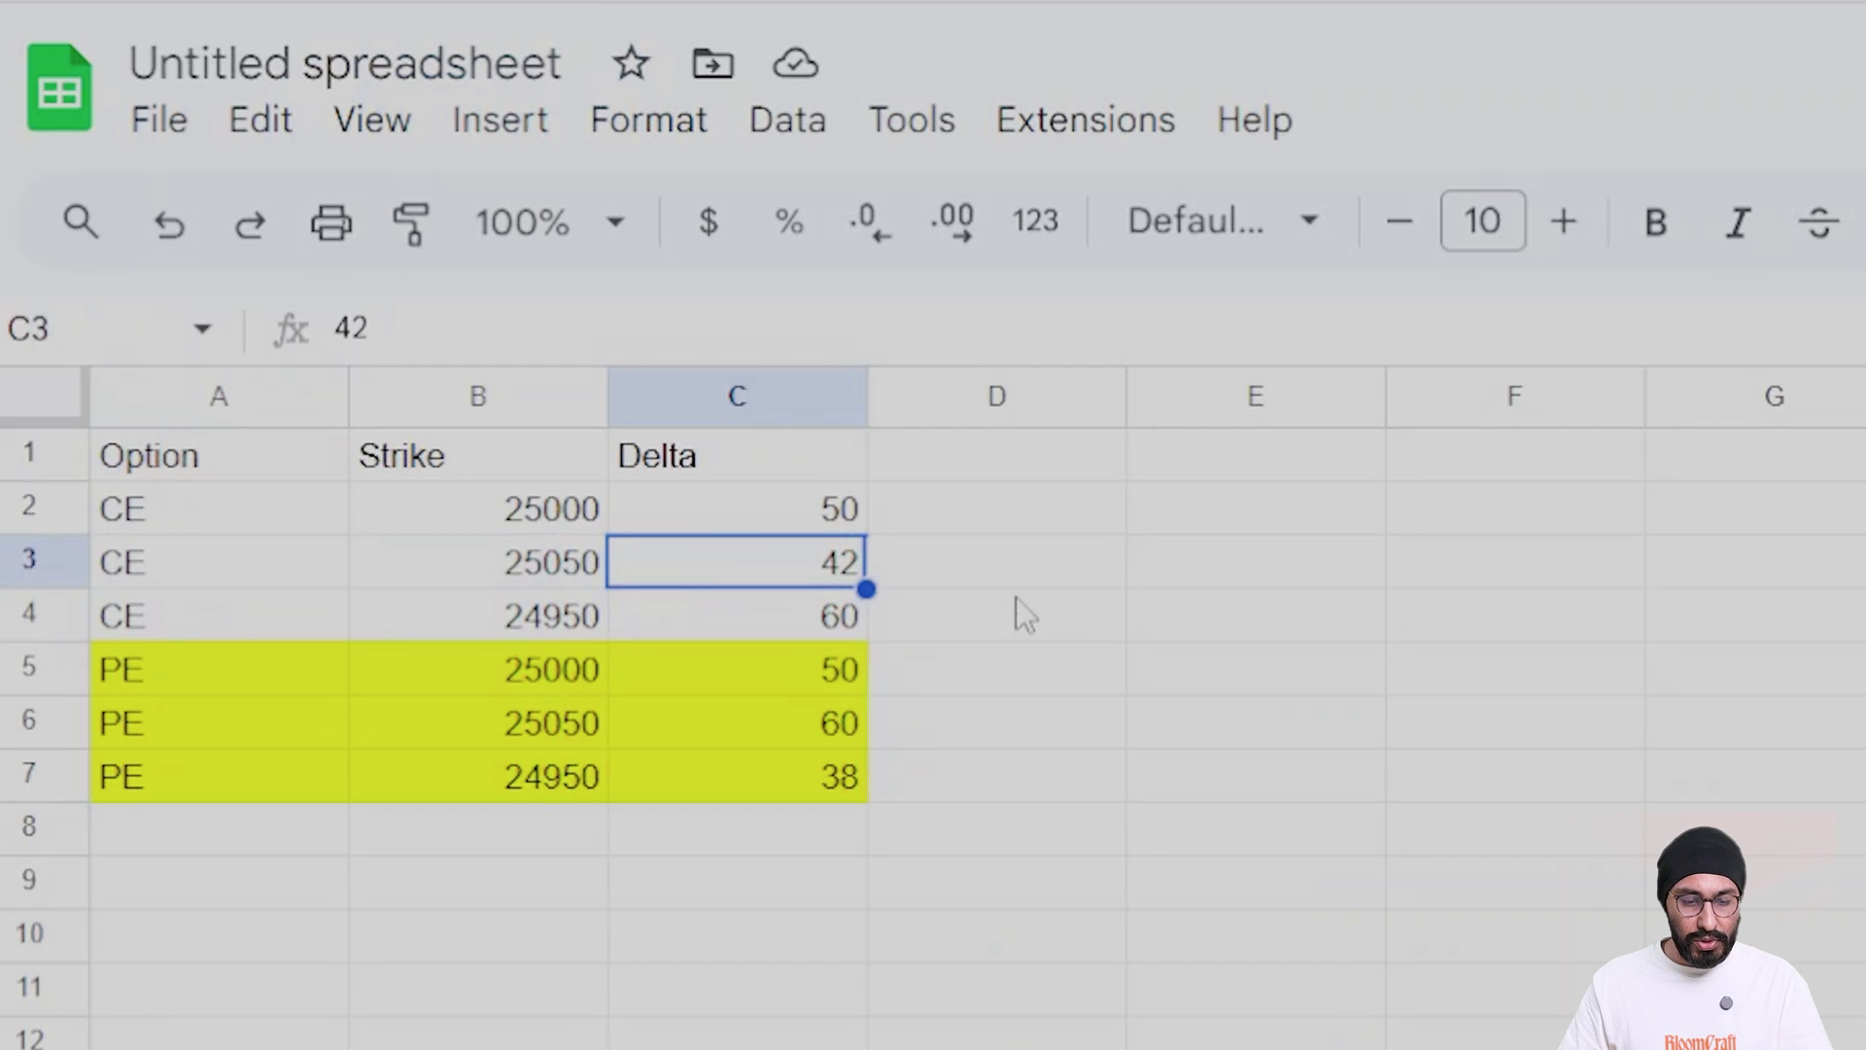
left_click(1026, 562)
type("Se")
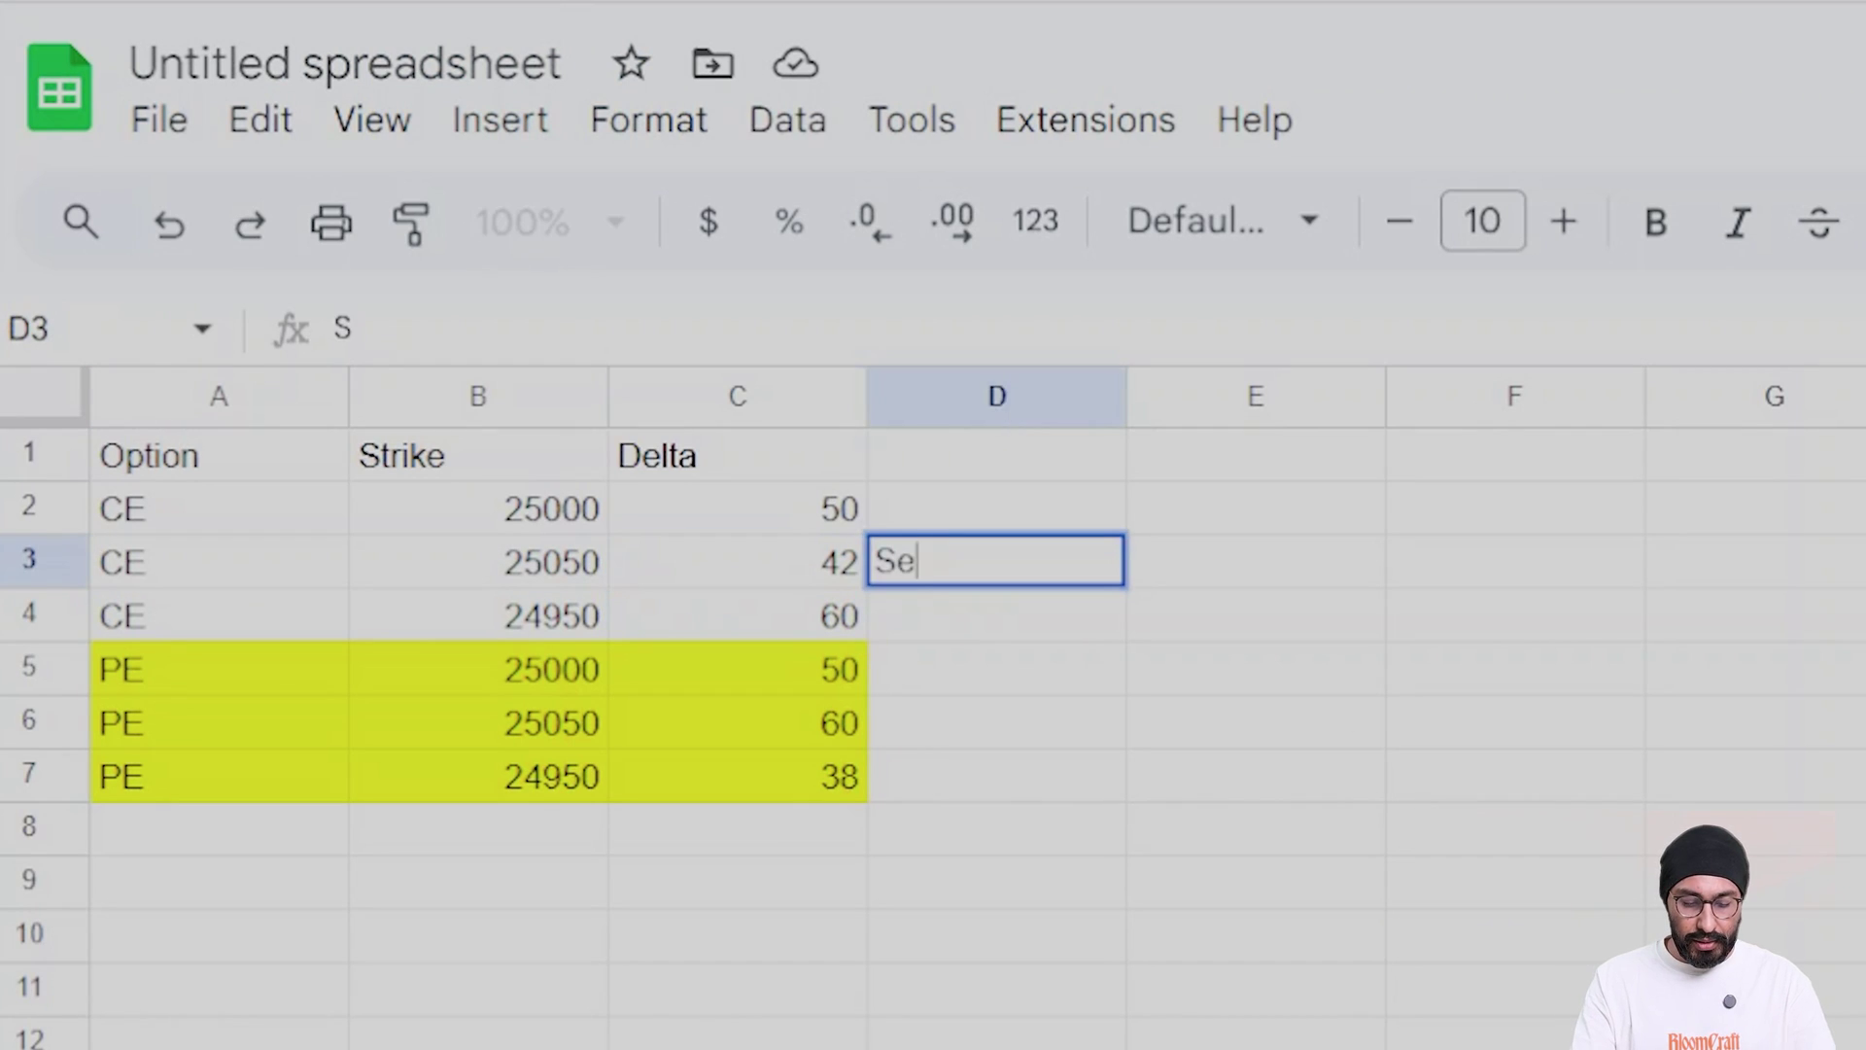
type("lected")
key("Return")
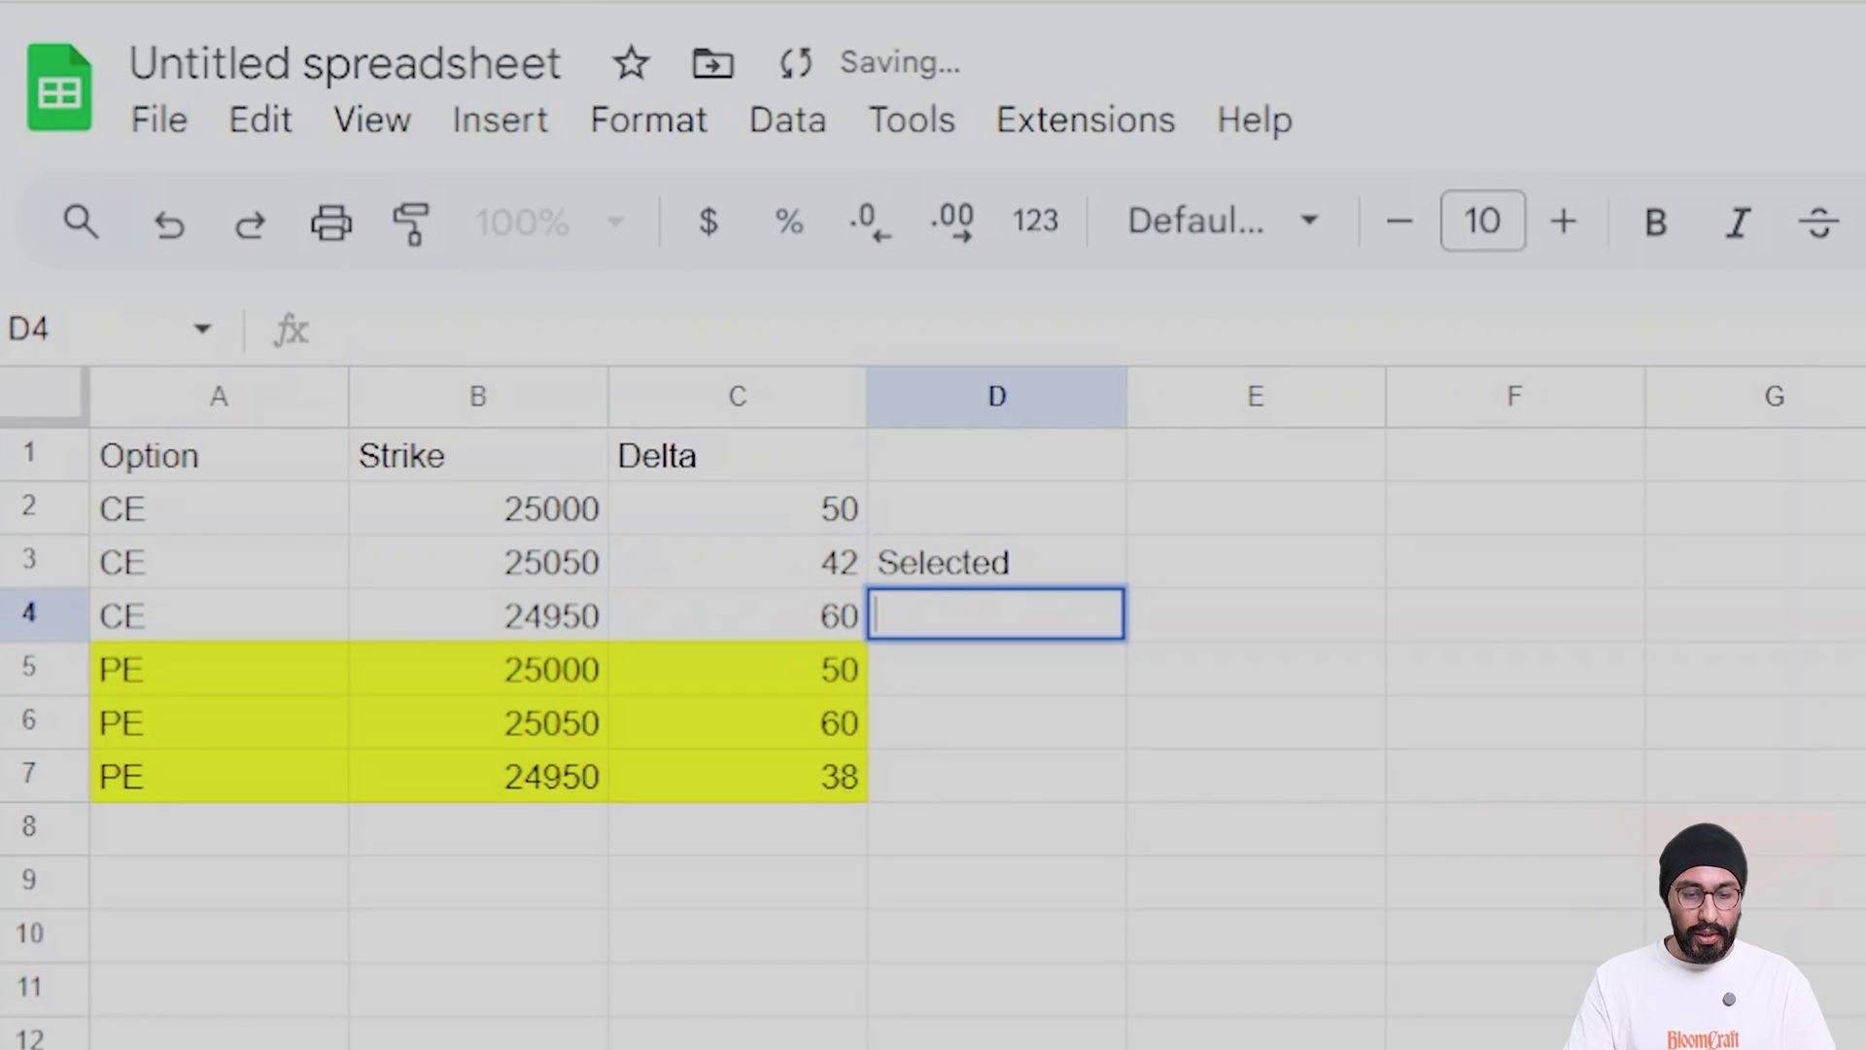
- Compare the put deltas (50, 60, 38) and note 'No put selected' beside the 38-delta put
left_click(996, 668)
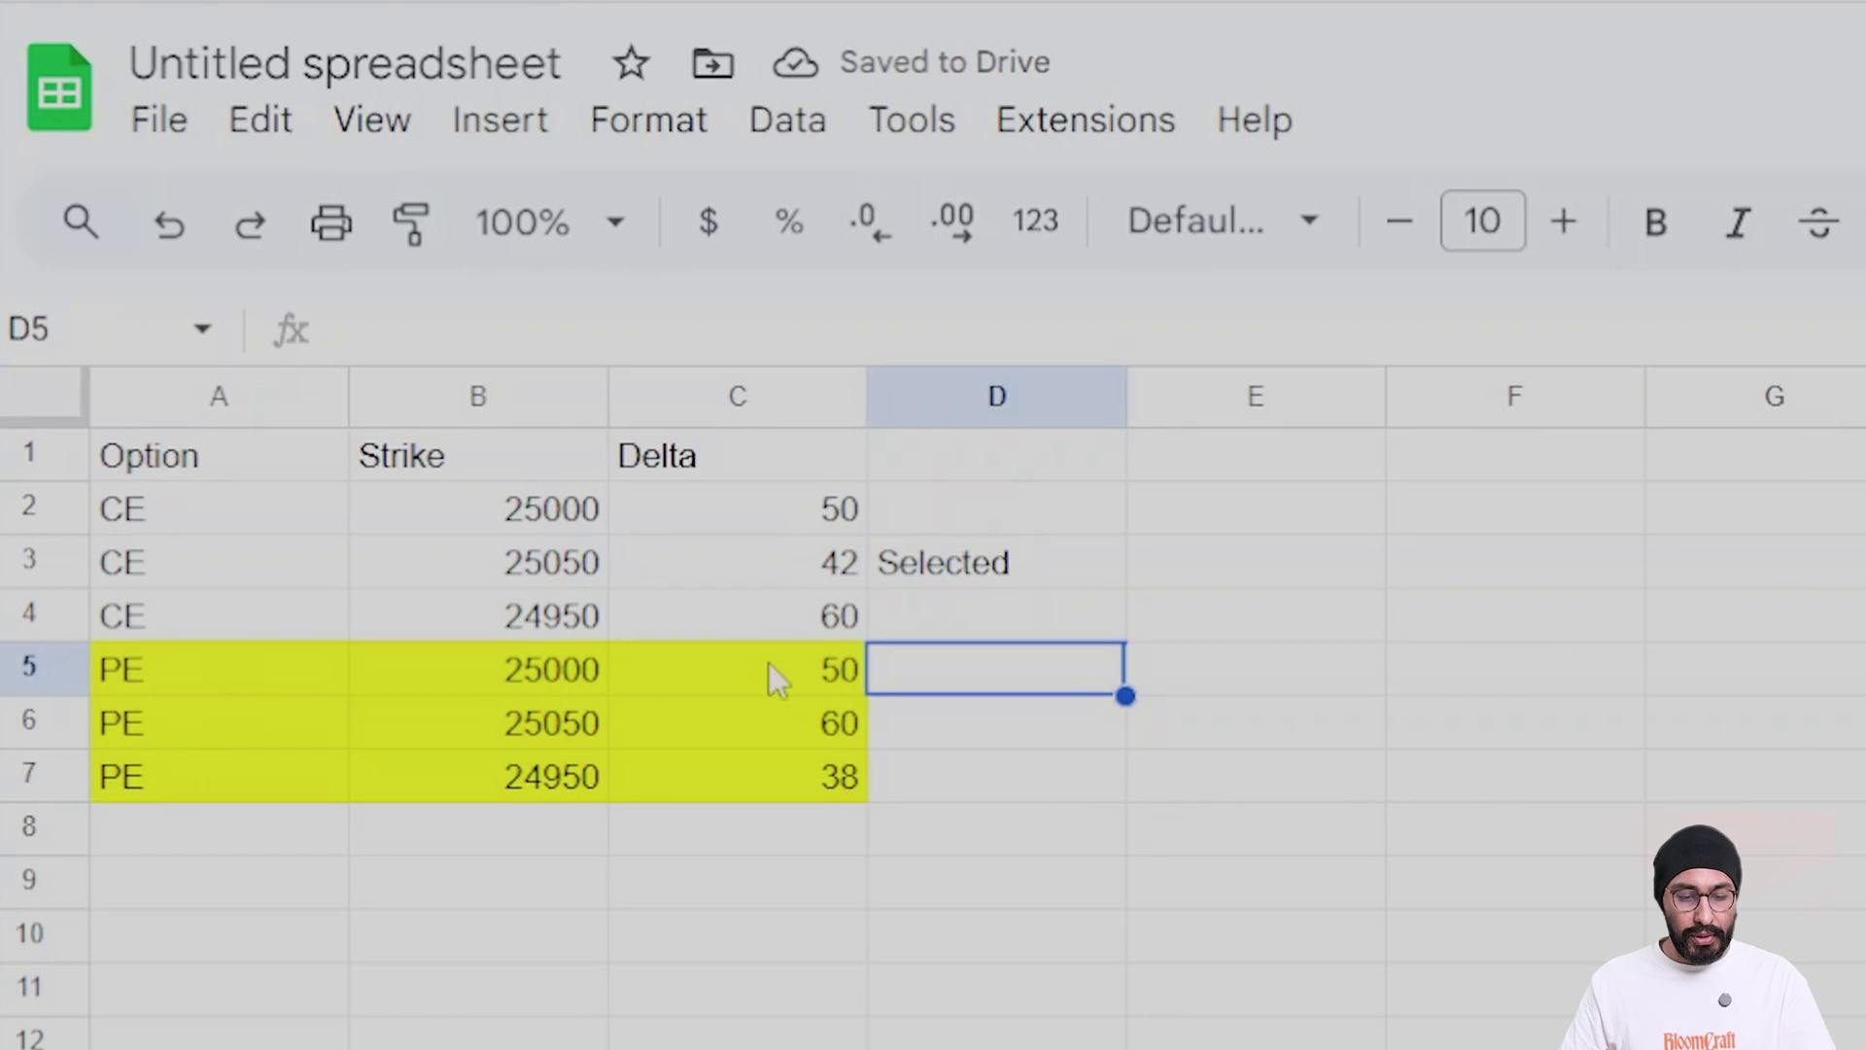
left_click(802, 680)
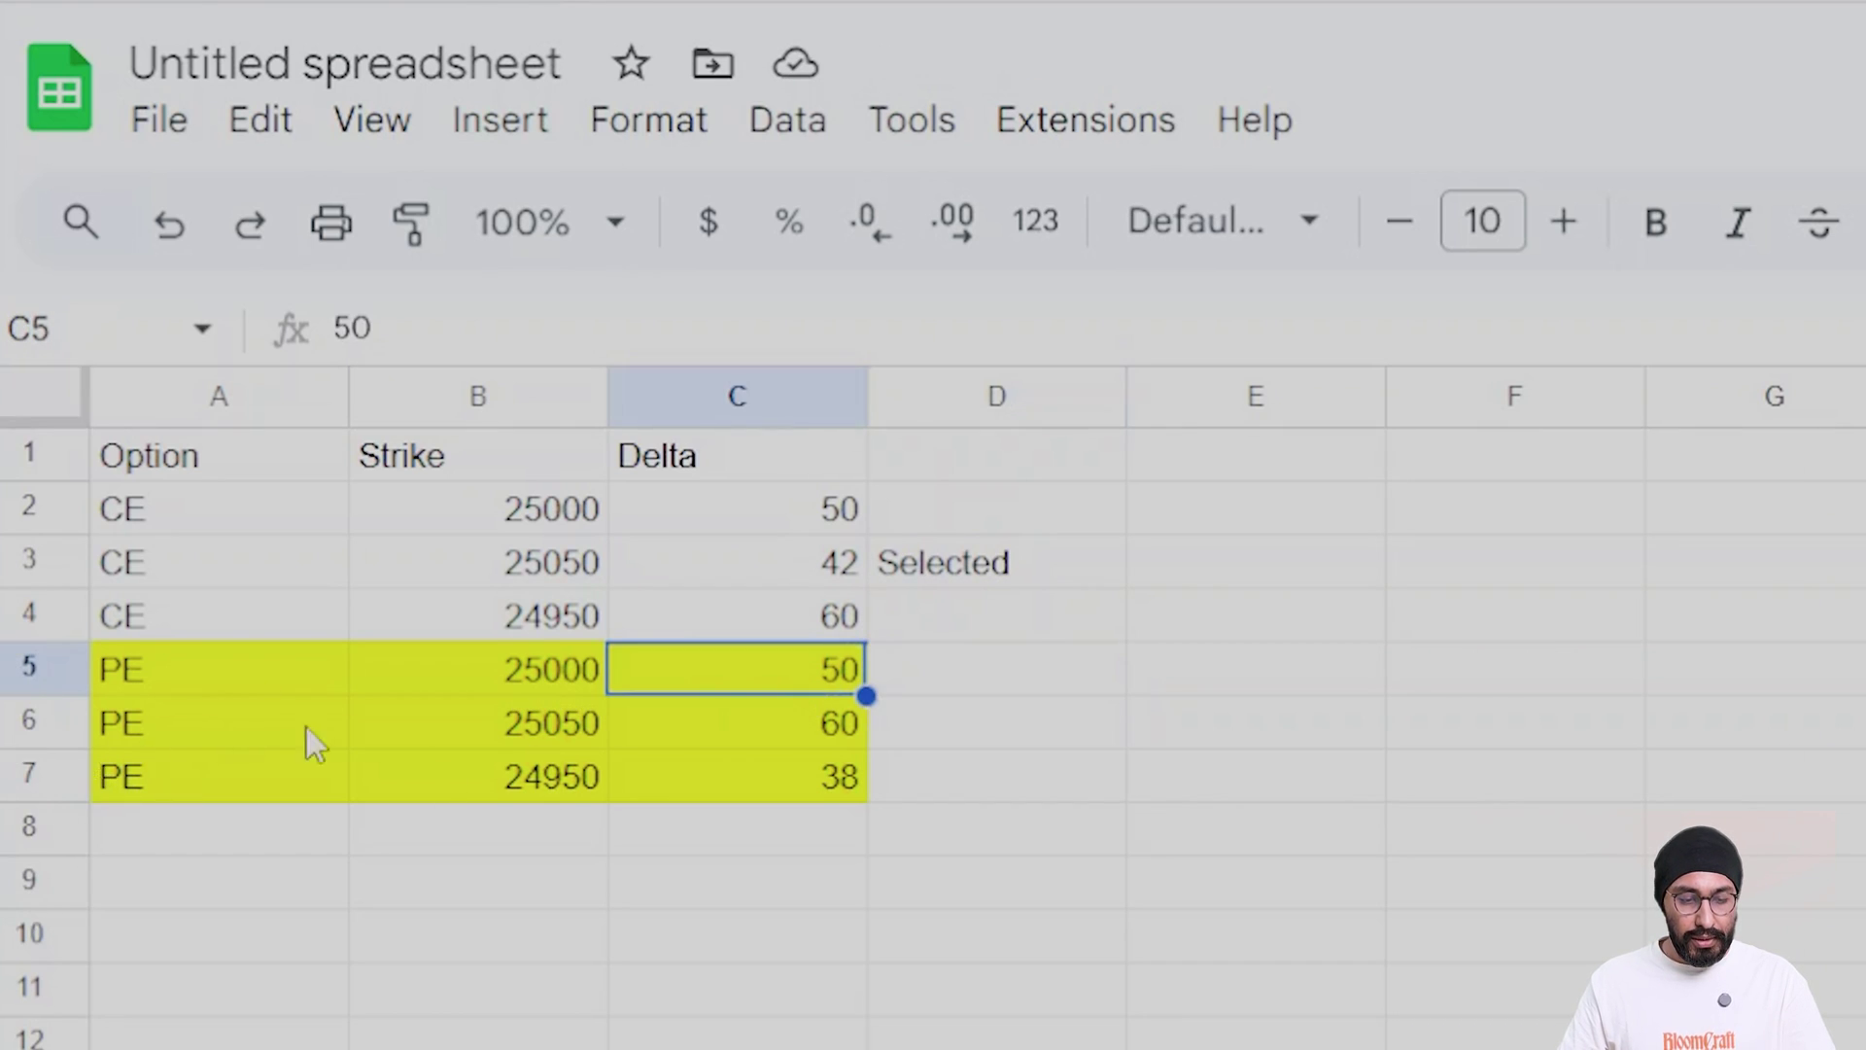
left_click(813, 740)
left_click(497, 791)
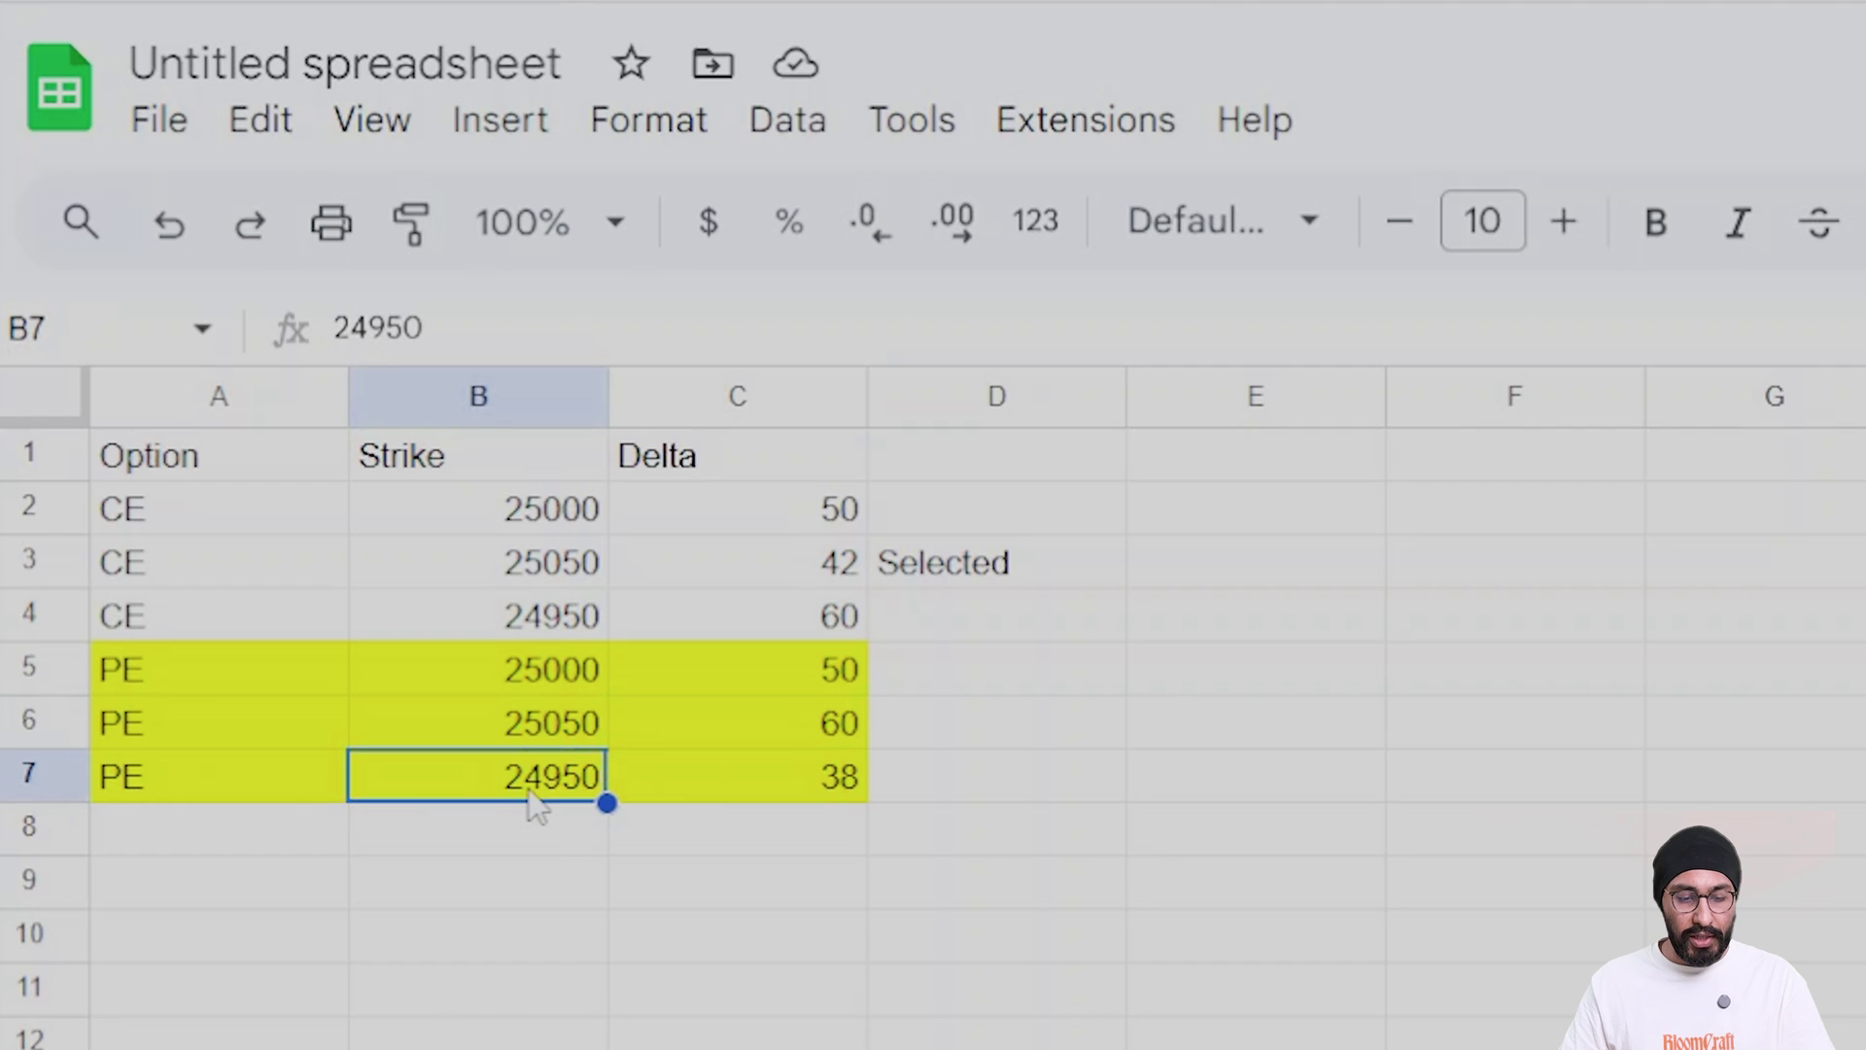
left_click(797, 797)
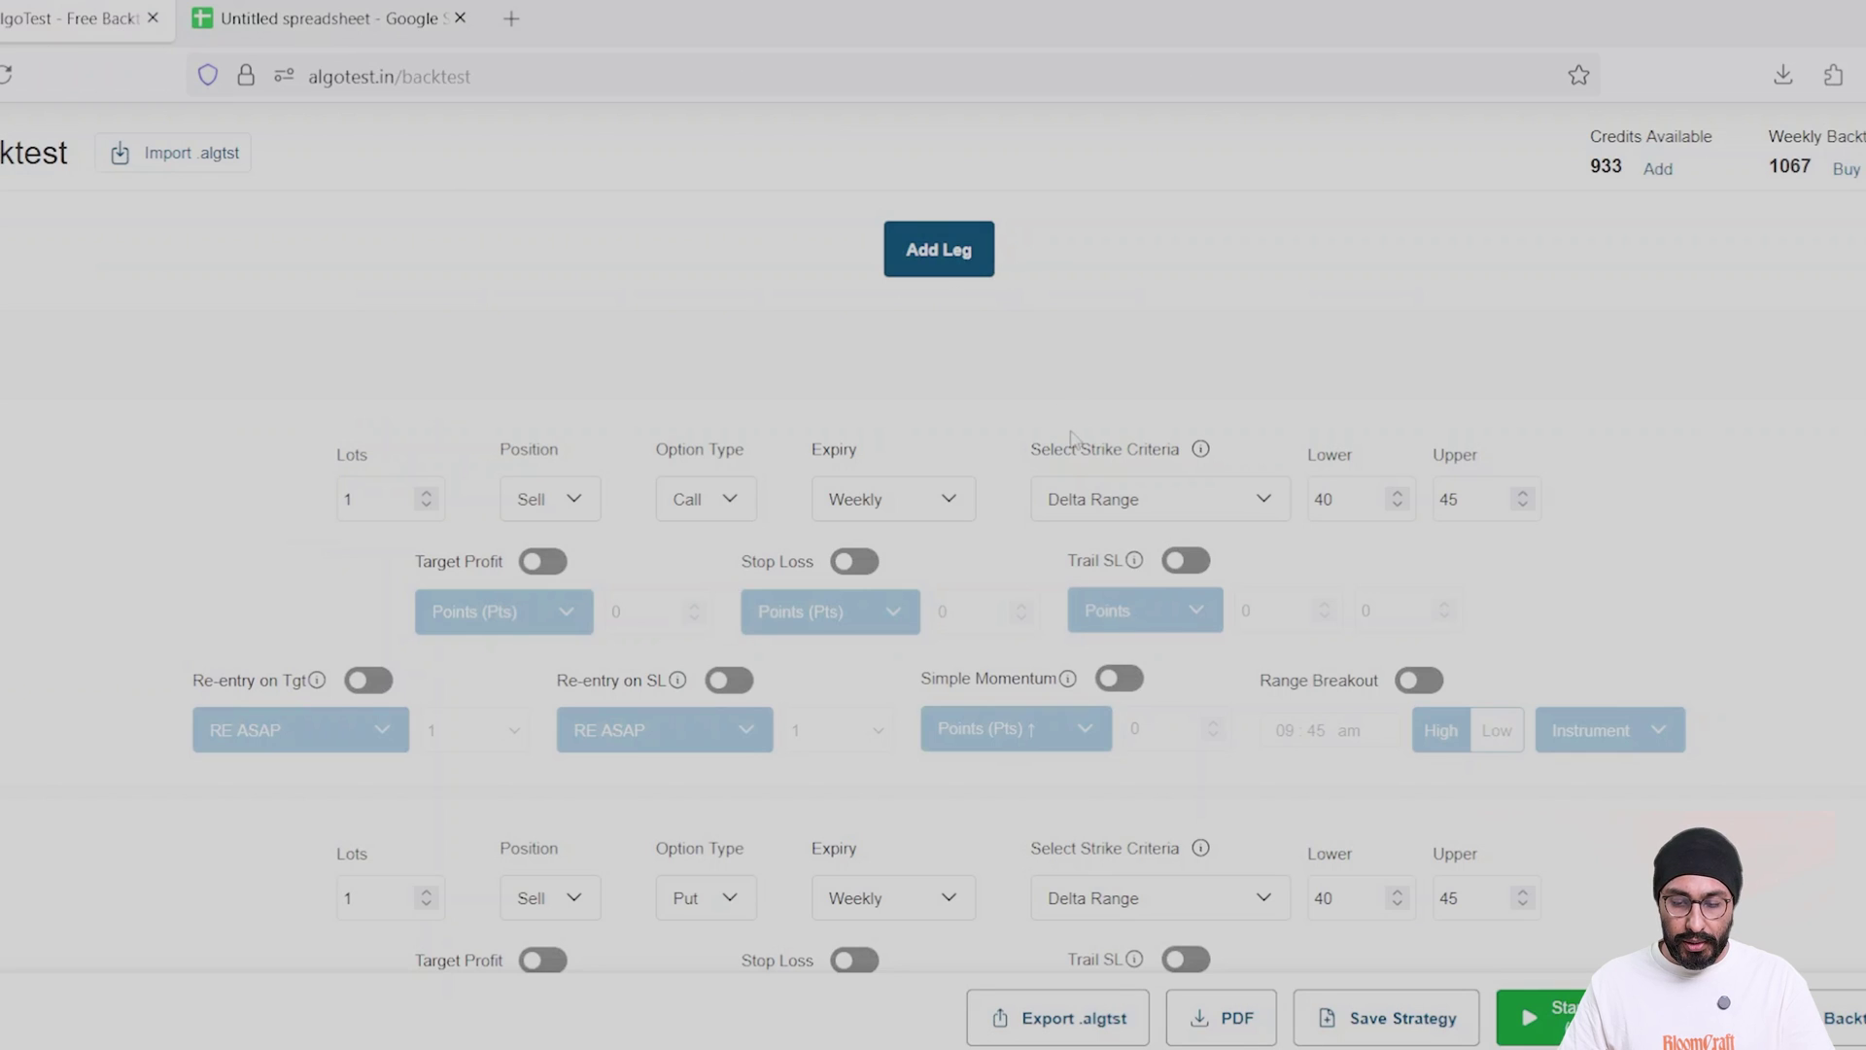
scroll(1069, 437, "down", 5)
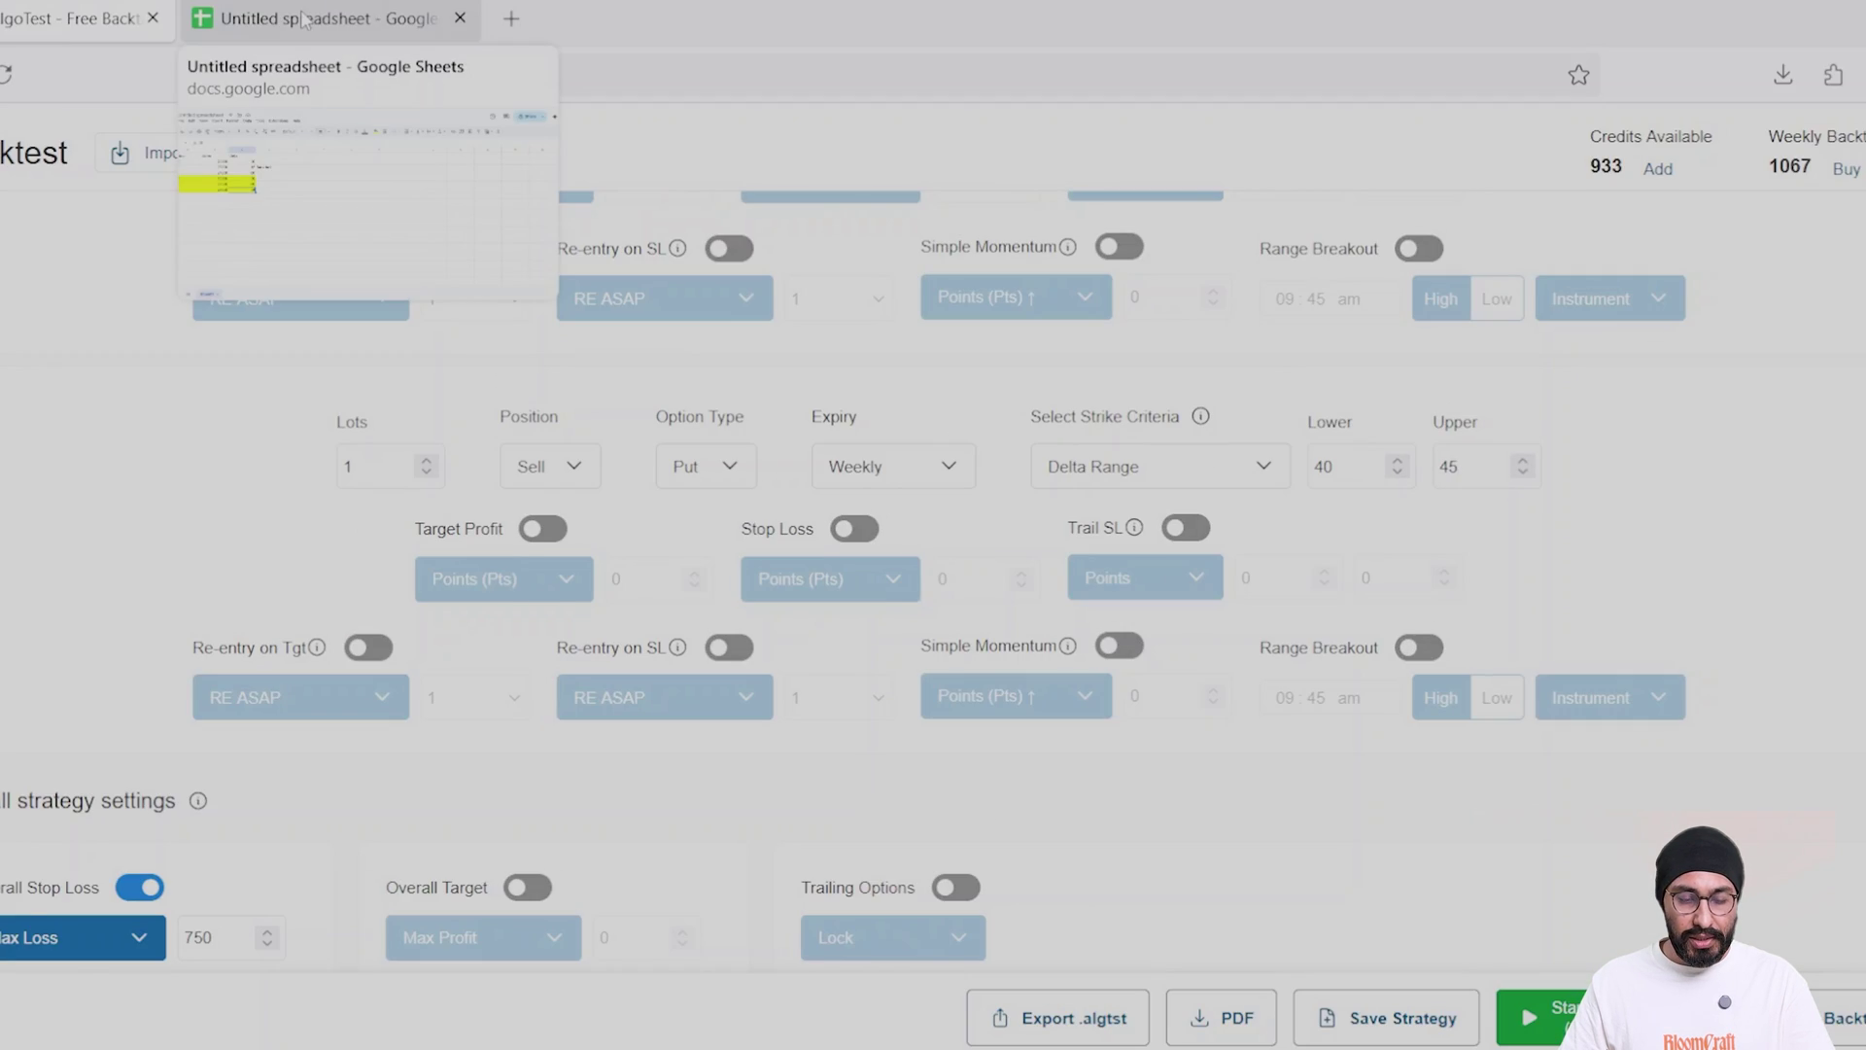
left_click(334, 20)
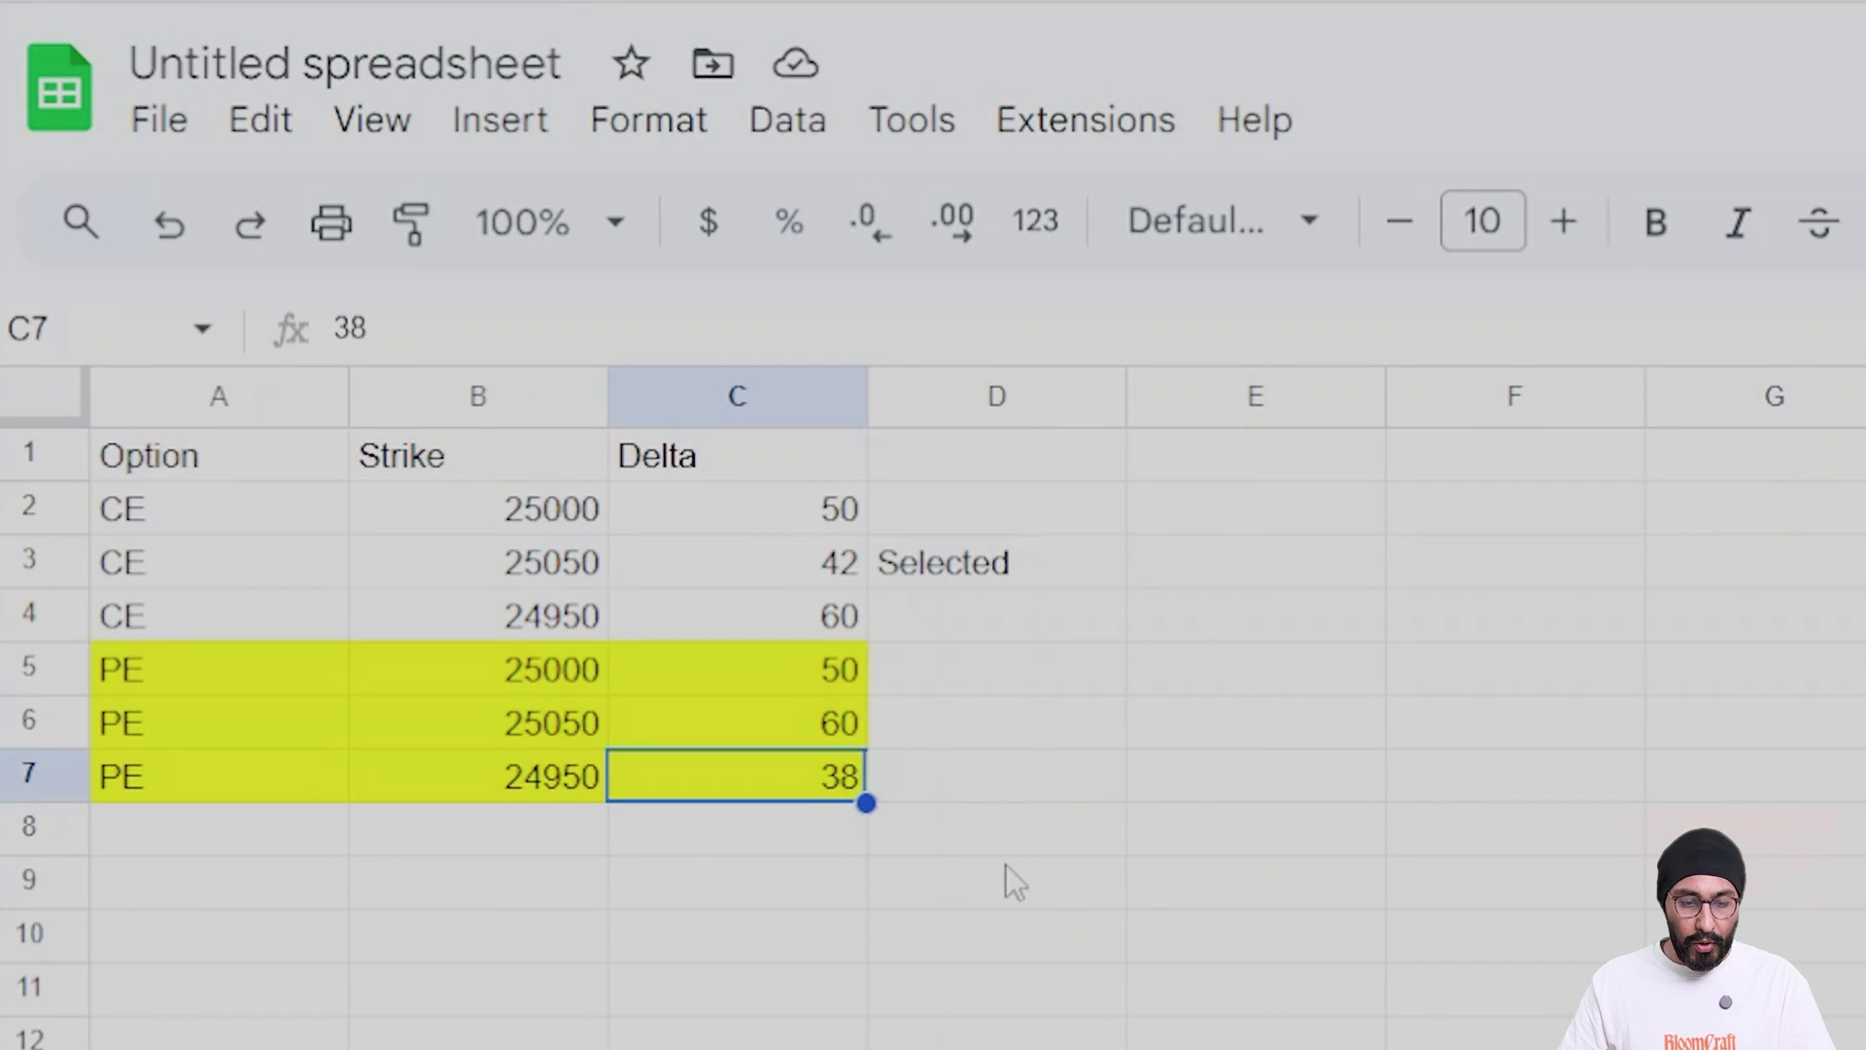
left_click(987, 779)
type("No put selected")
key("Return")
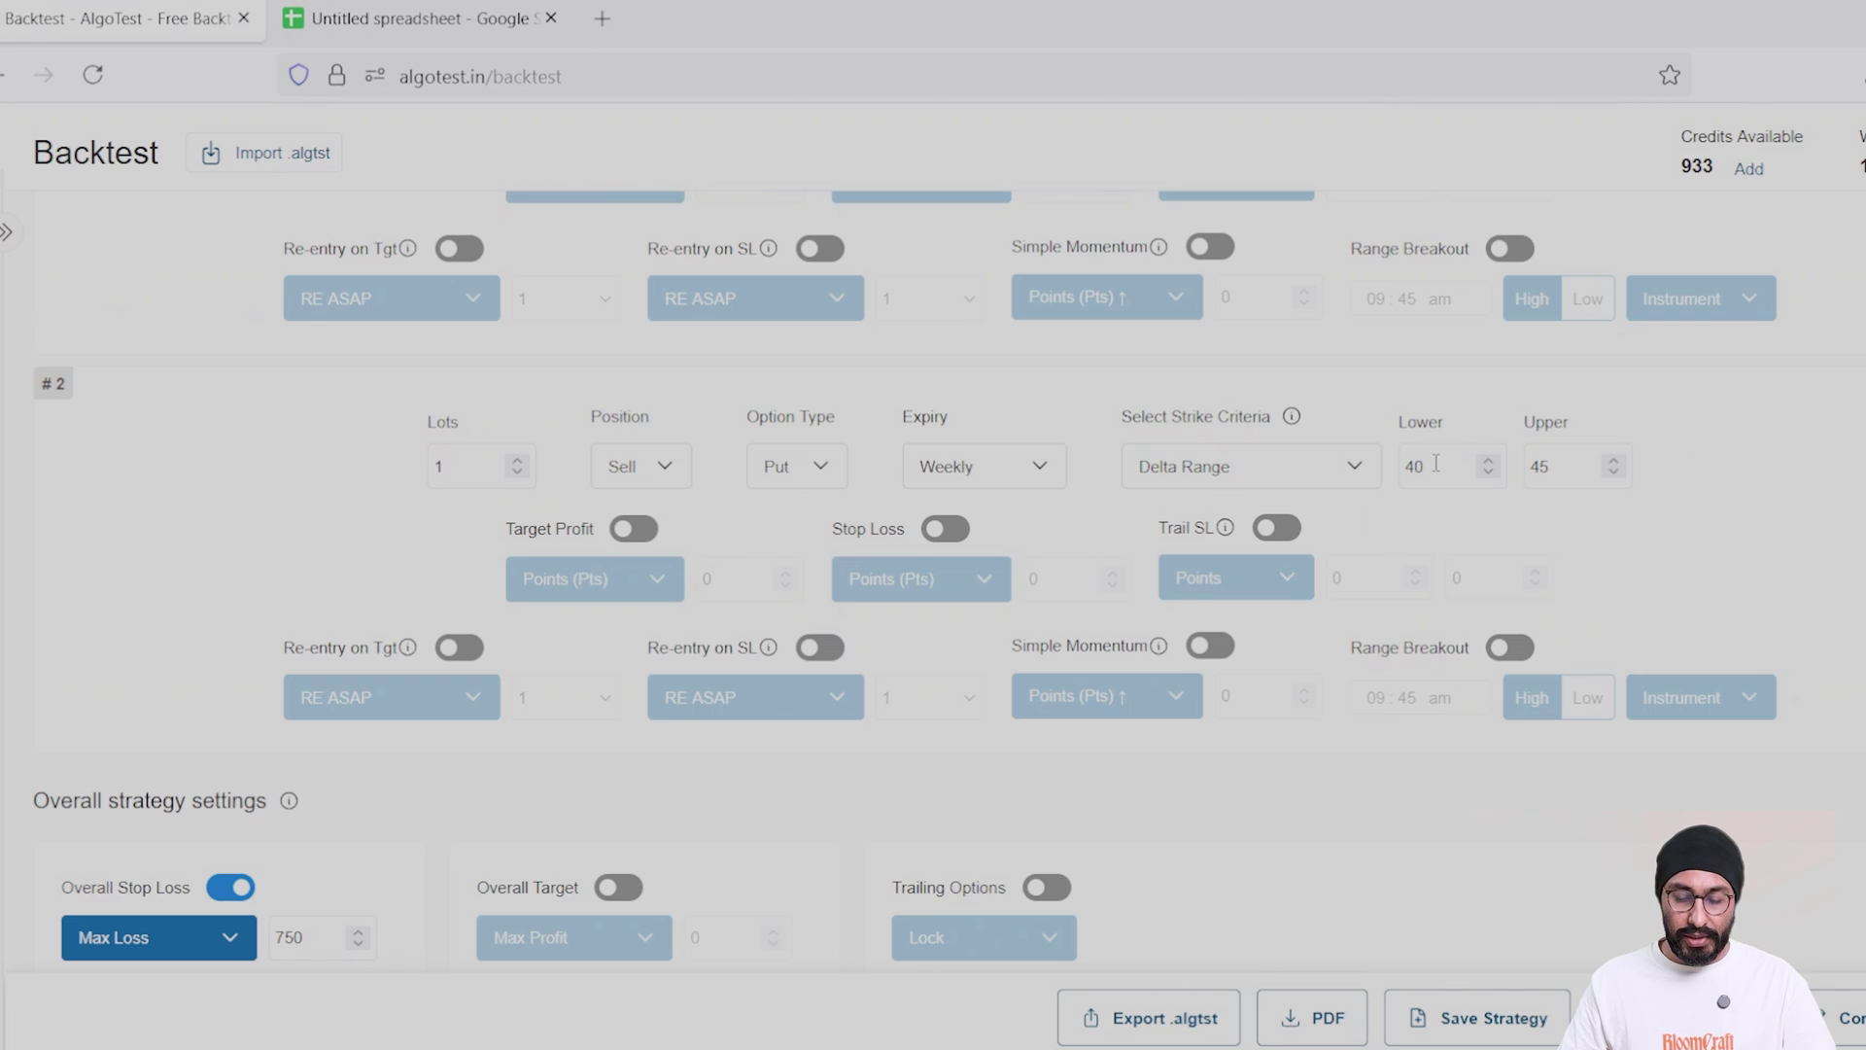
- Review the drawdown and stats (₹1,37,850 profit, 381 trades), then scroll back to legs #1 and #2
scroll(1436, 463, "down", 2)
scroll(1436, 463, "down", 15)
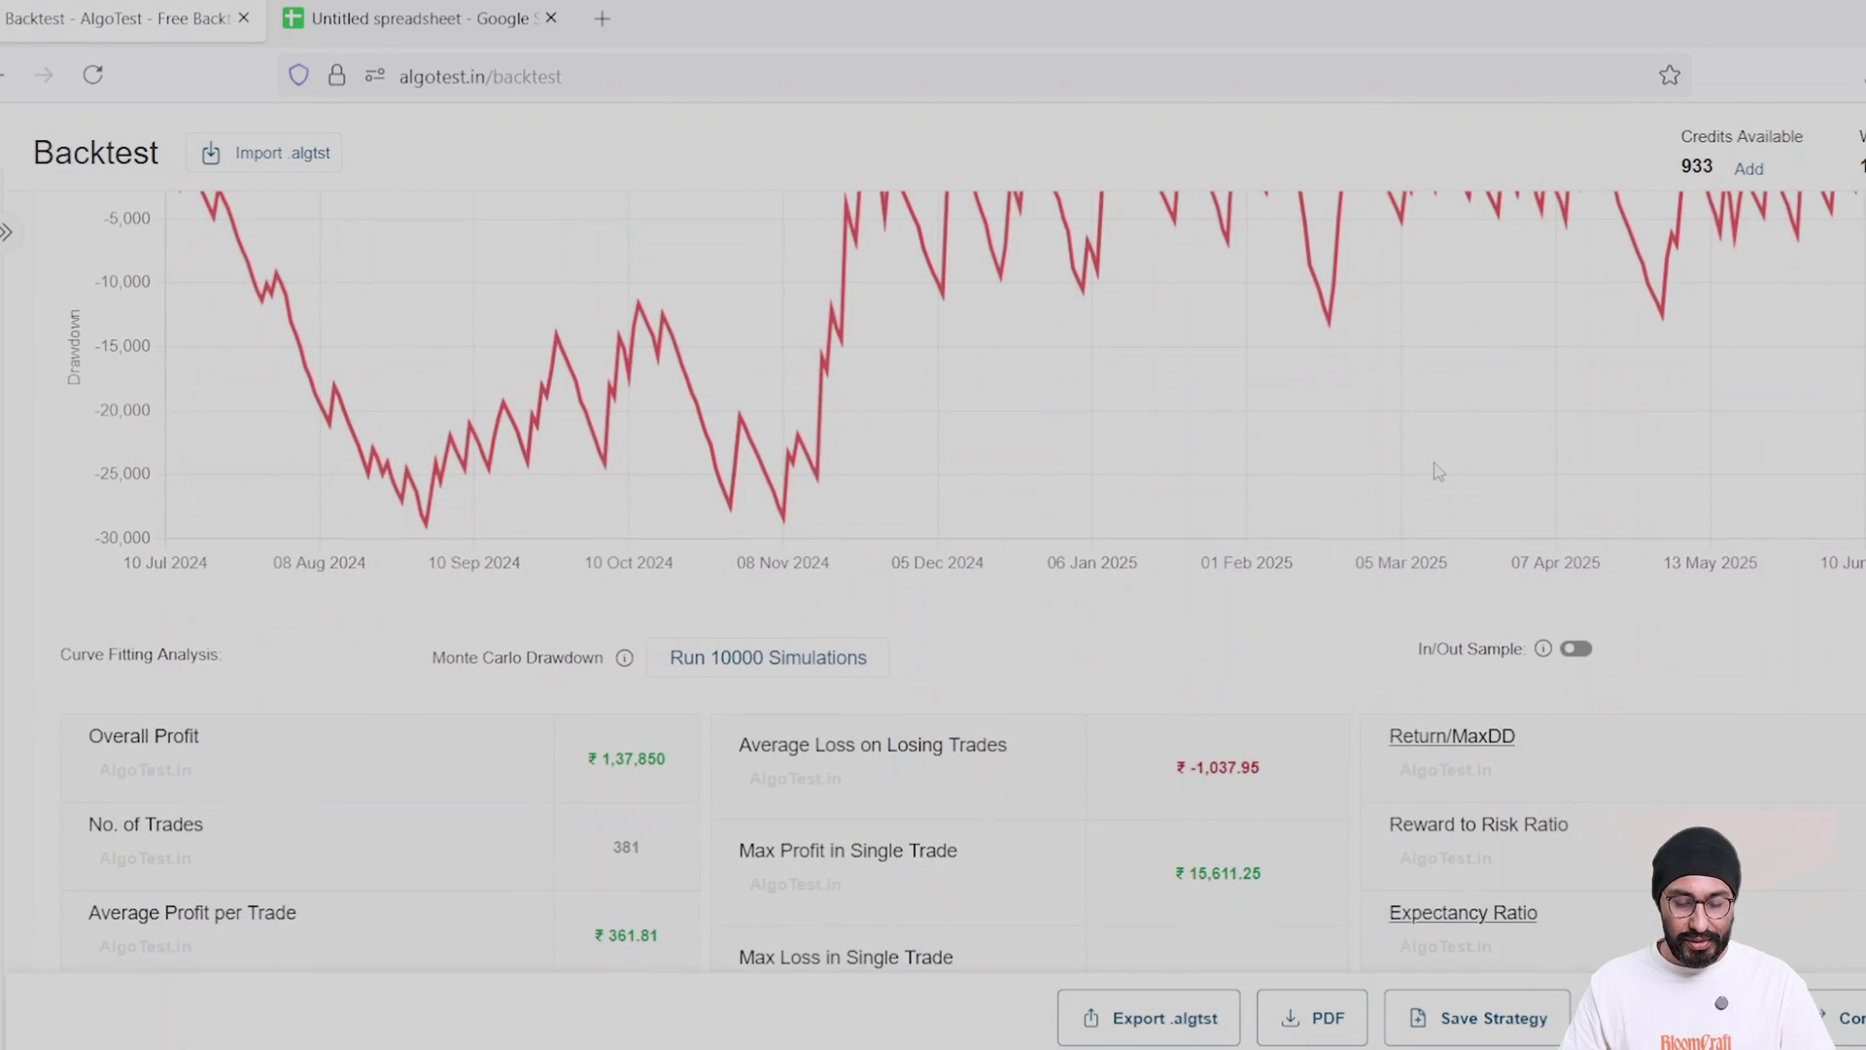
scroll(1437, 471, "down", 7)
scroll(1438, 472, "up", 3)
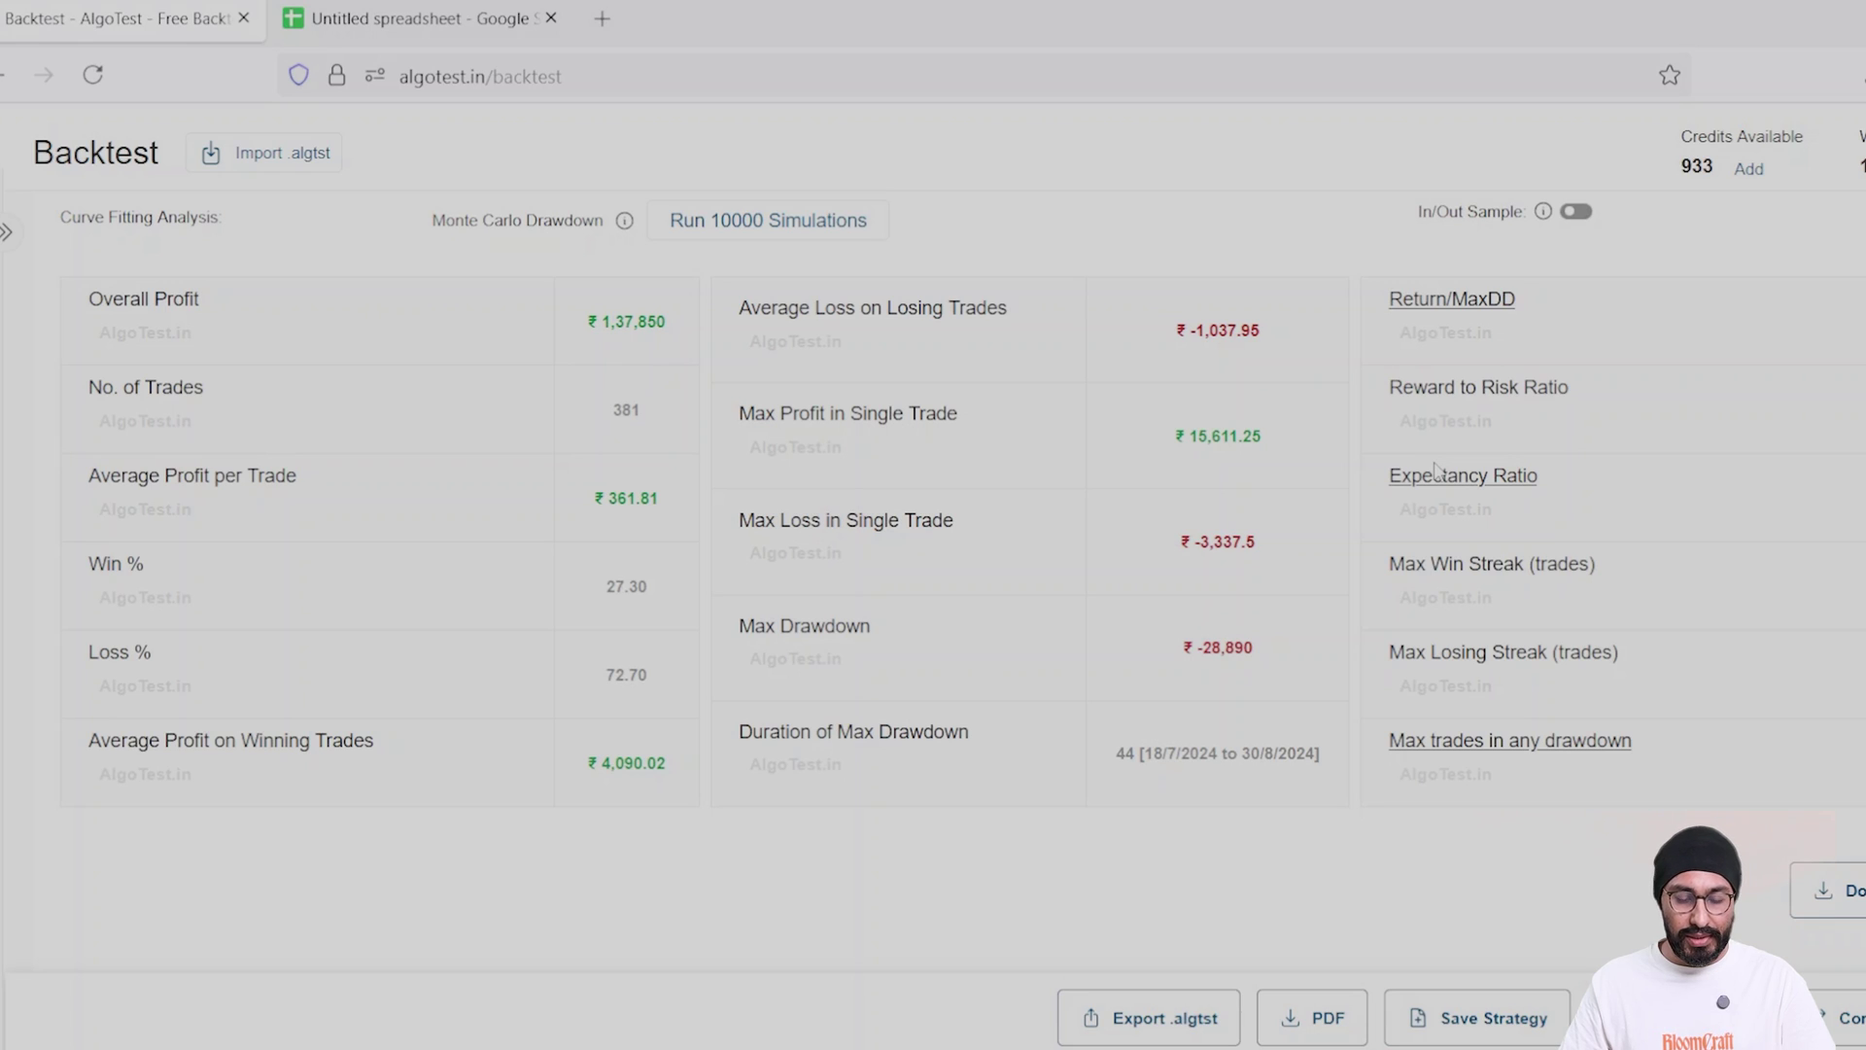
scroll(1527, 445, "down", 1)
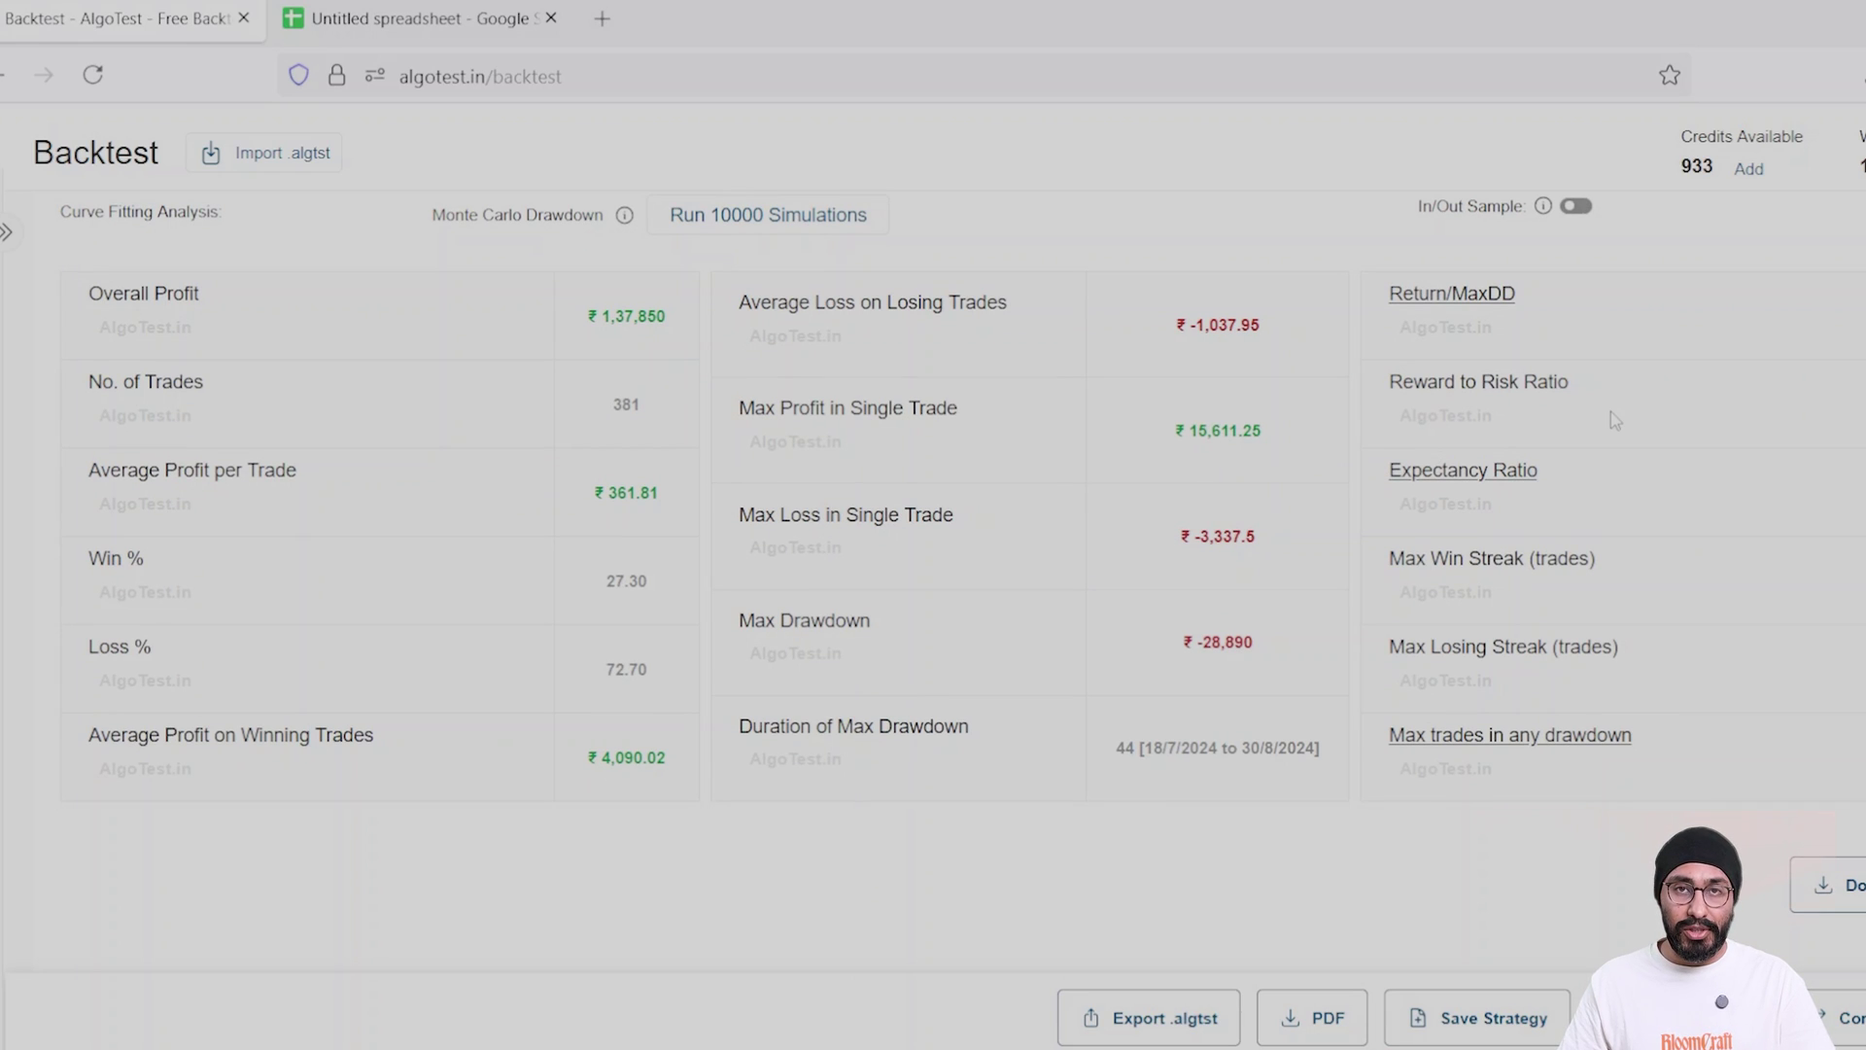
scroll(1611, 412, "up", 15)
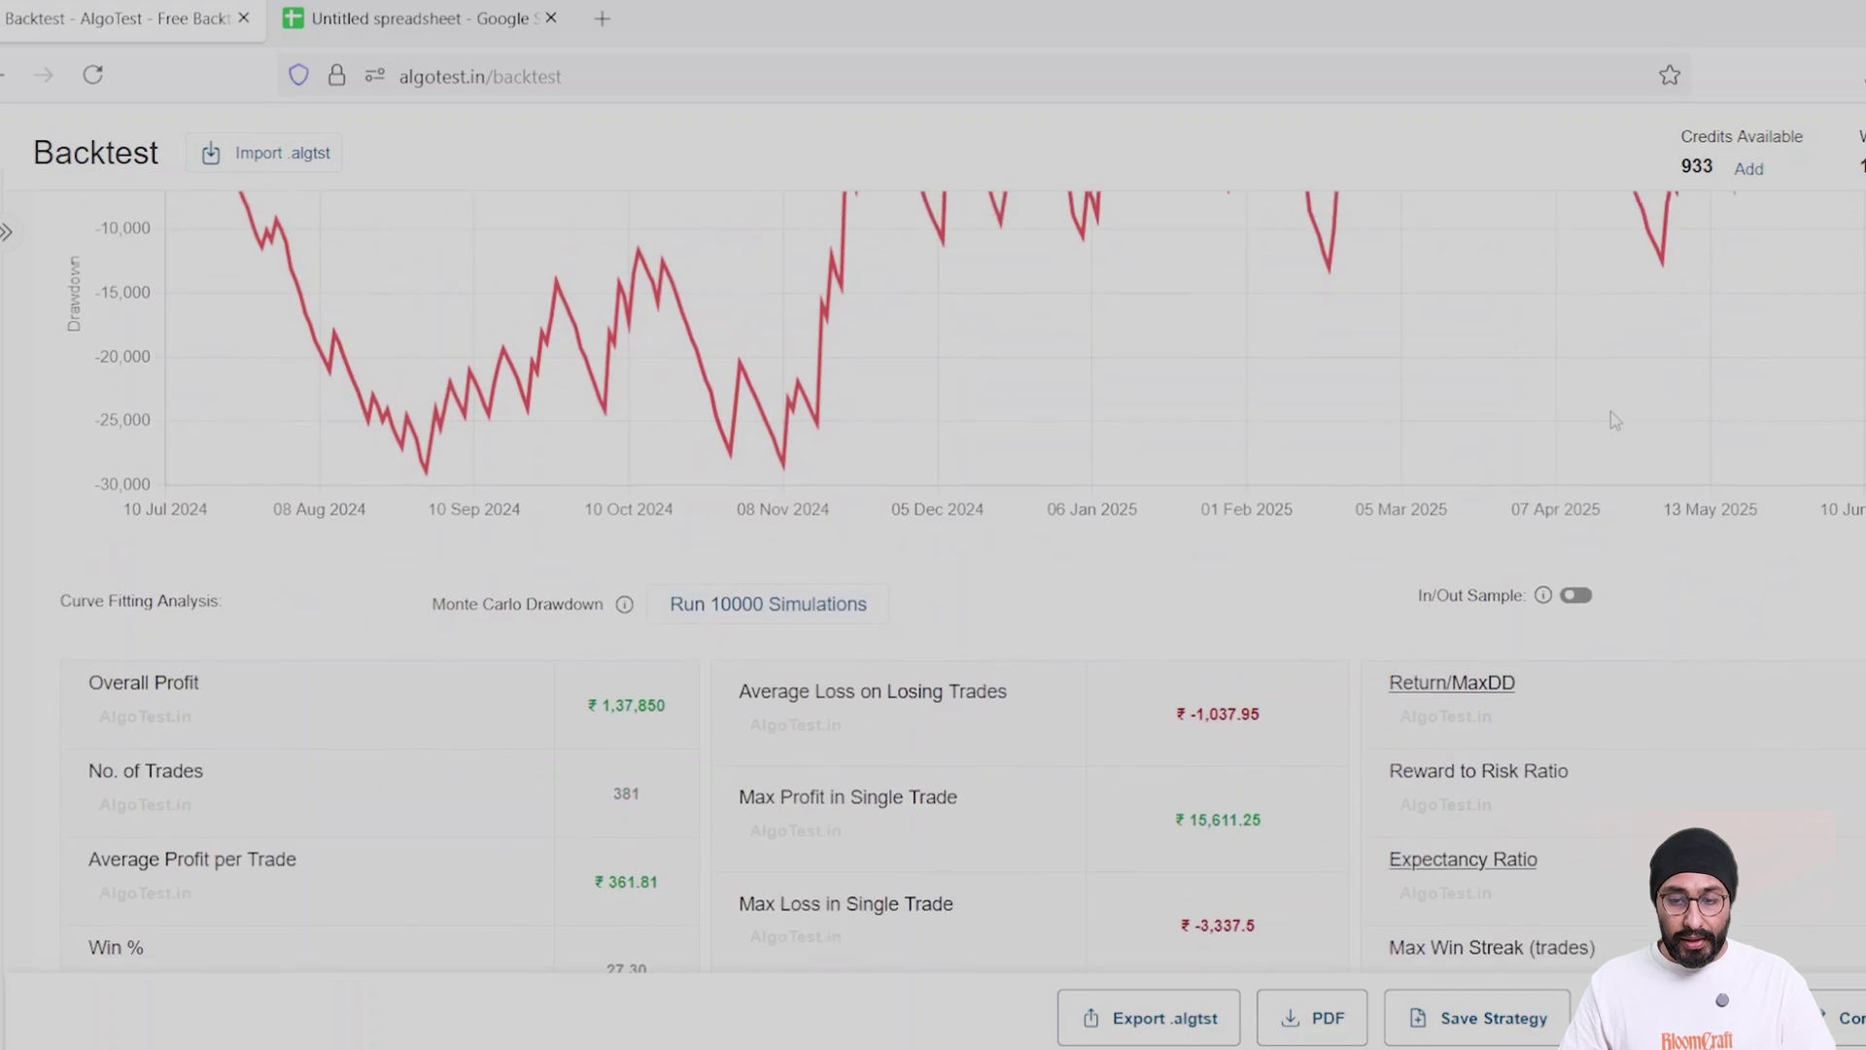
scroll(1612, 418, "up", 10)
scroll(1613, 420, "up", 4)
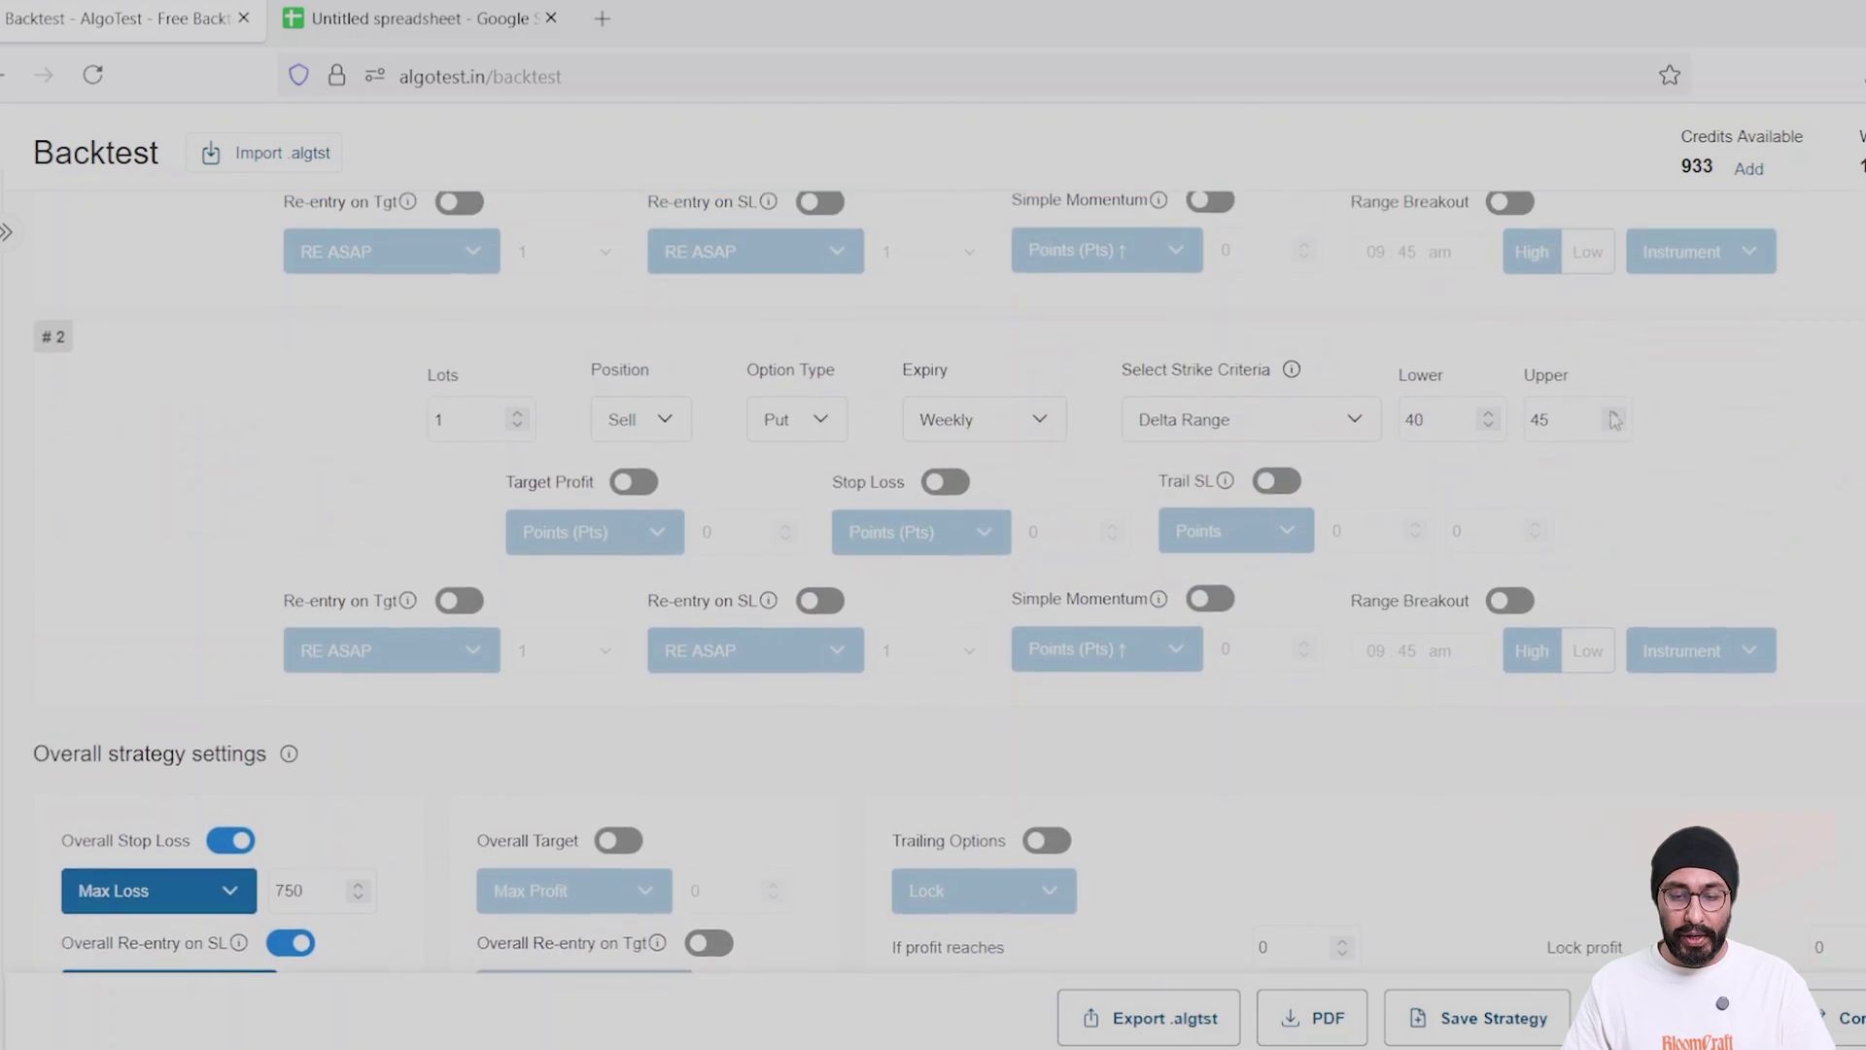
scroll(1612, 418, "up", 2)
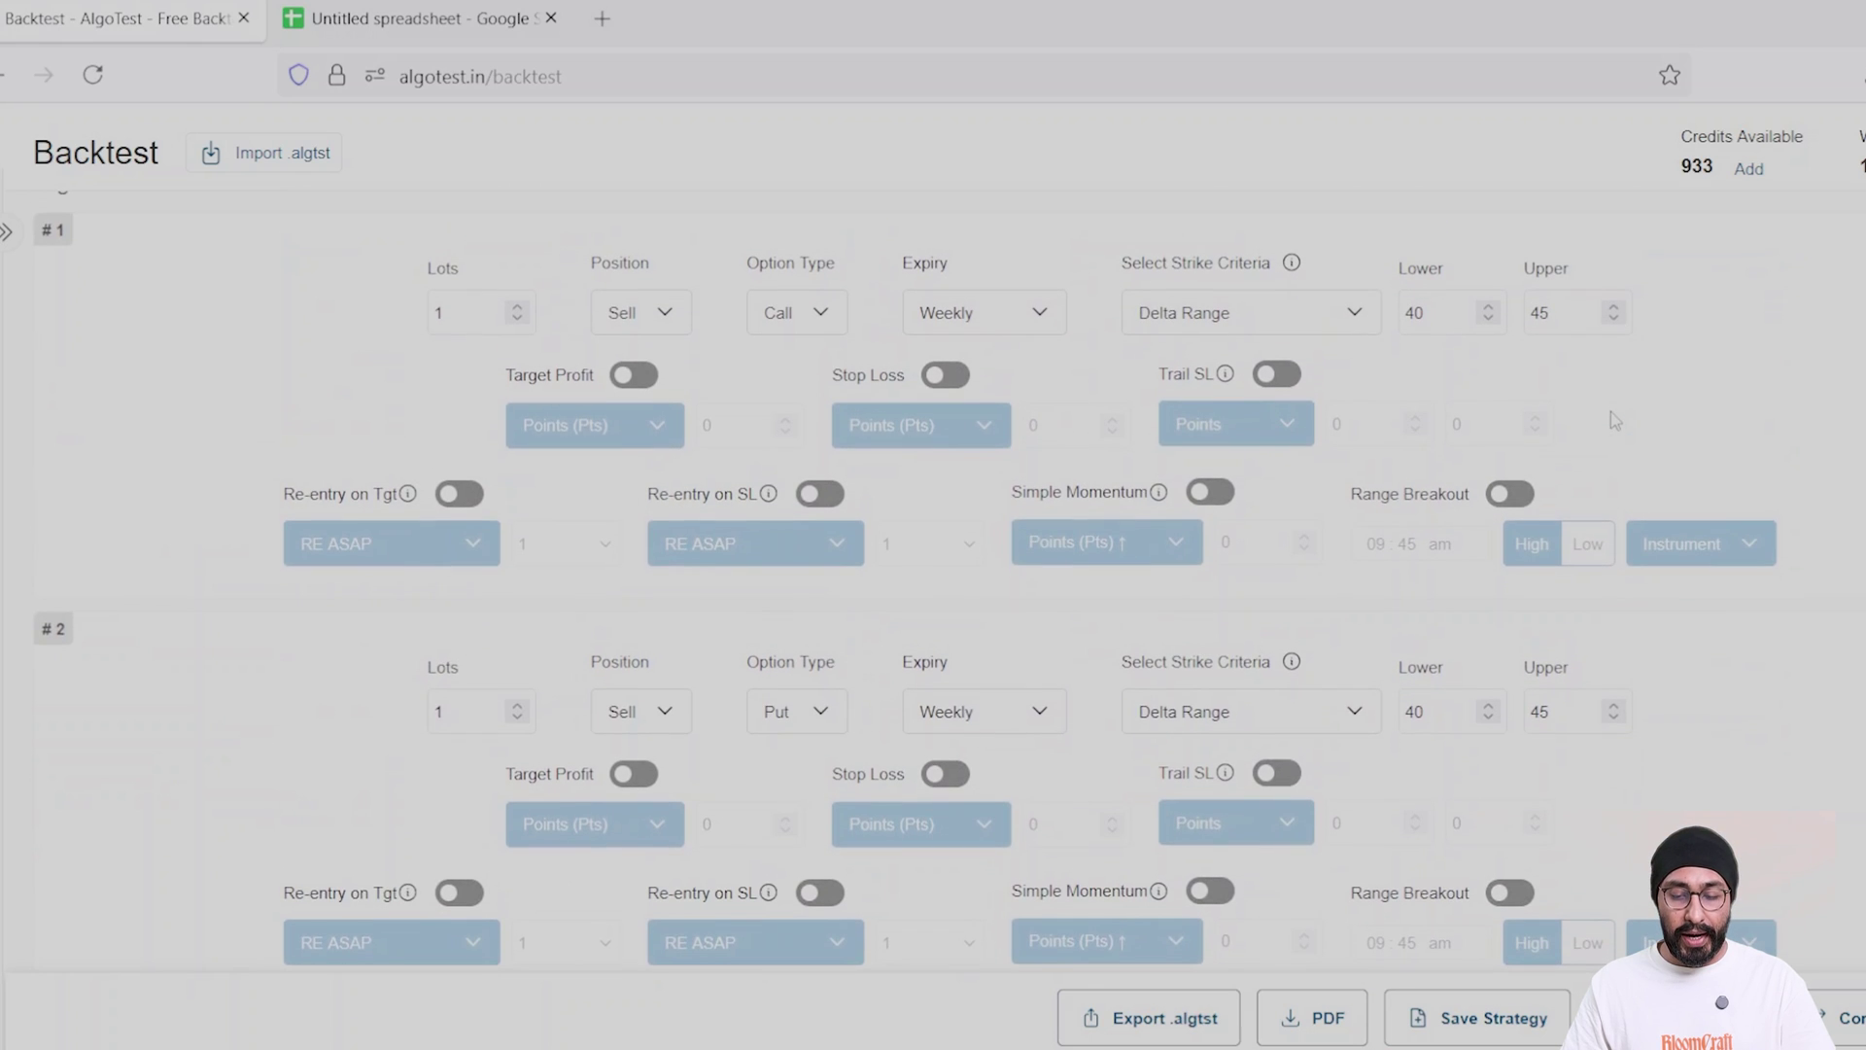